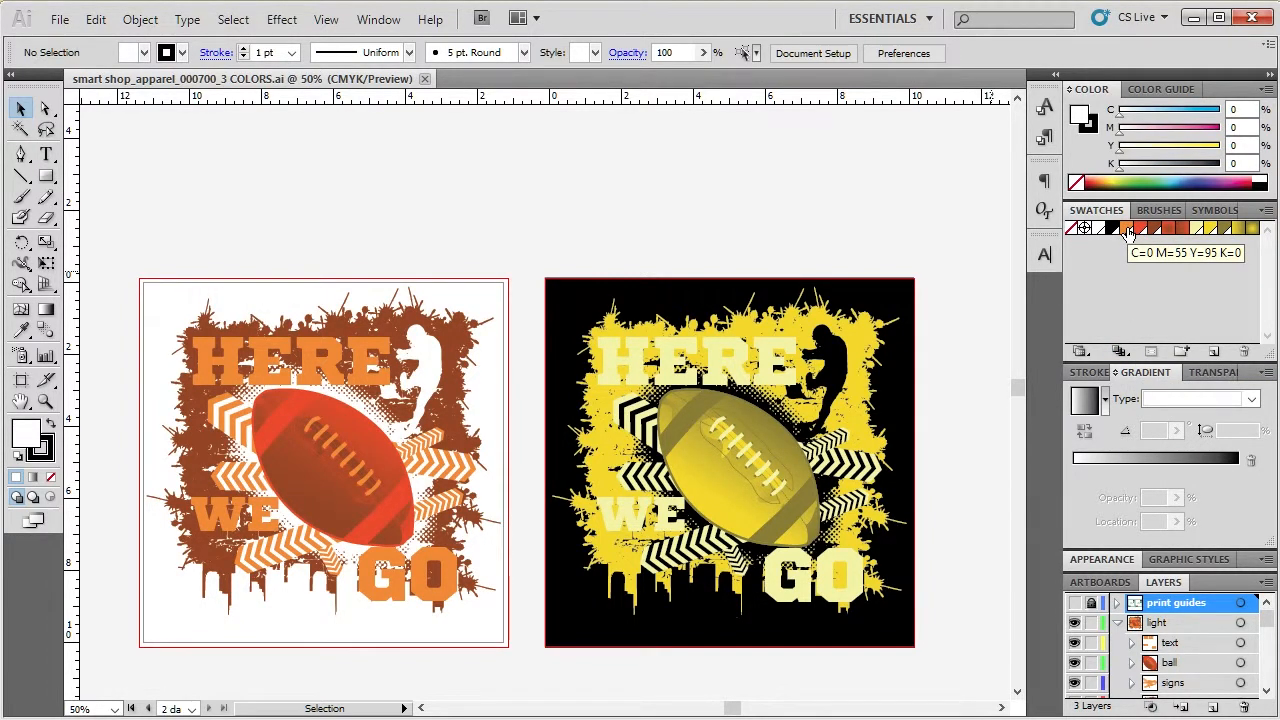
- Inspect the orange swatch's options with Preview enabled, and close them without changing the color
click(1128, 231)
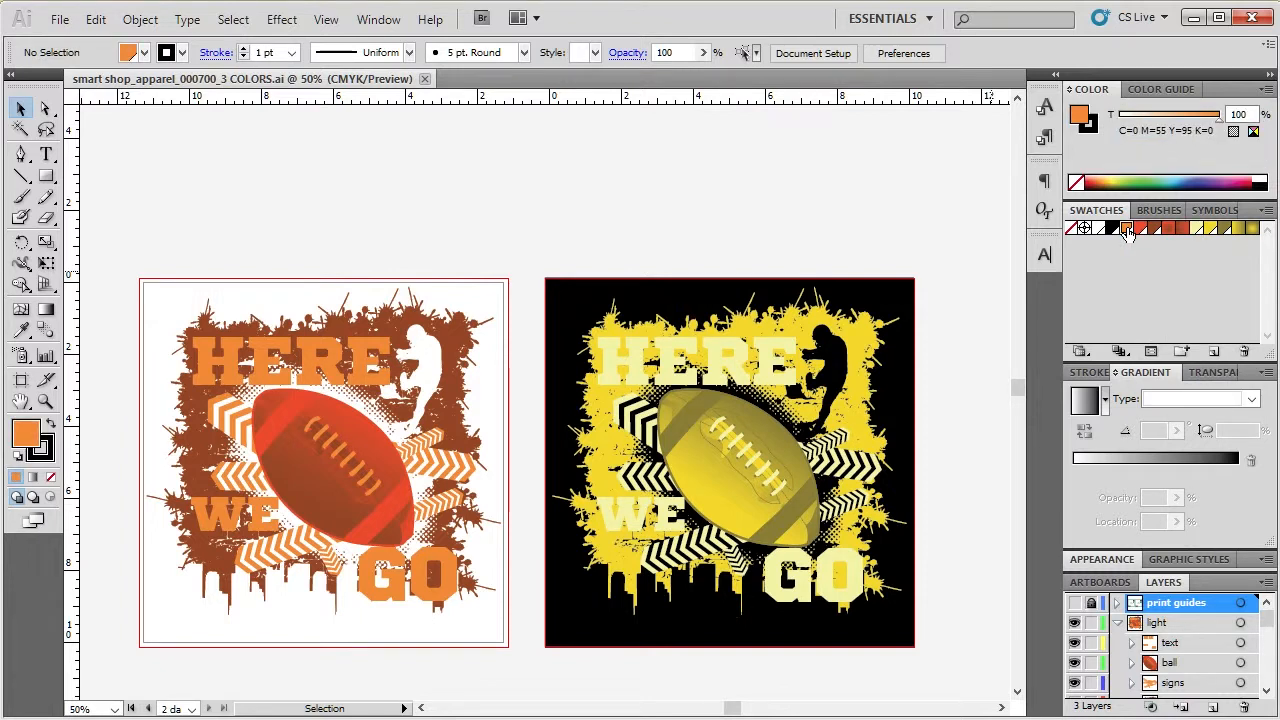
double_click(1127, 229)
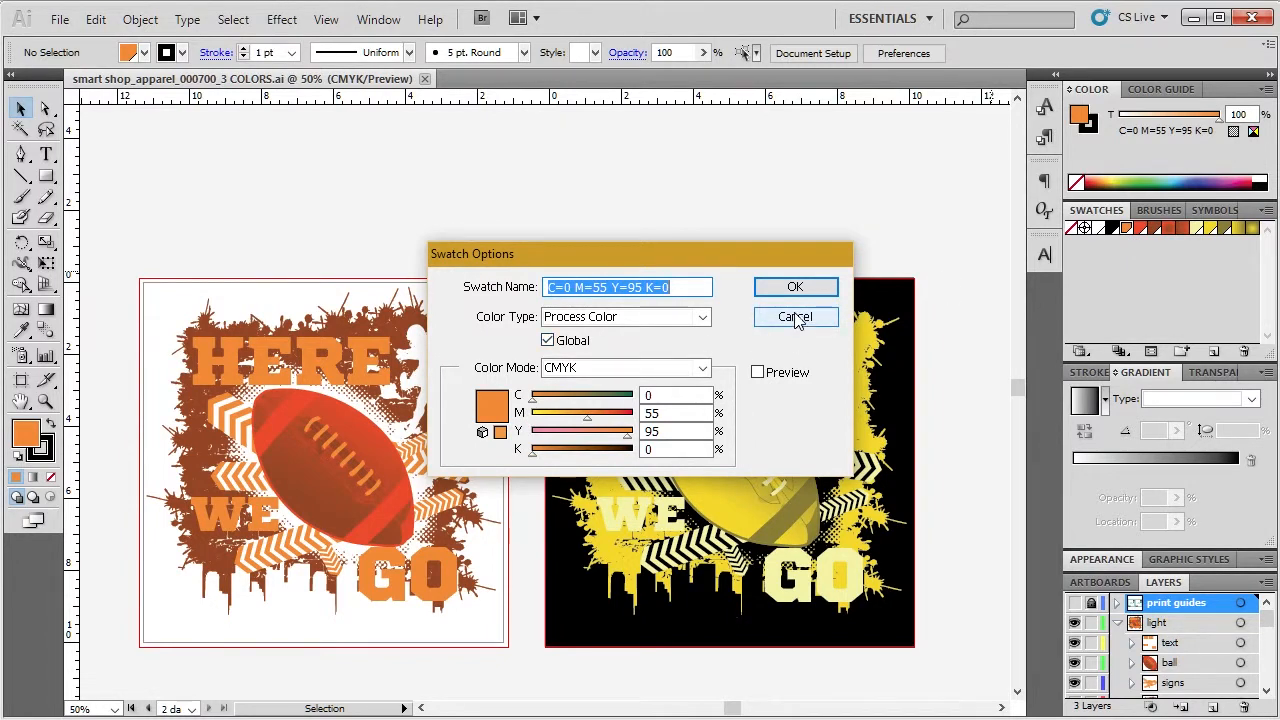
click(788, 377)
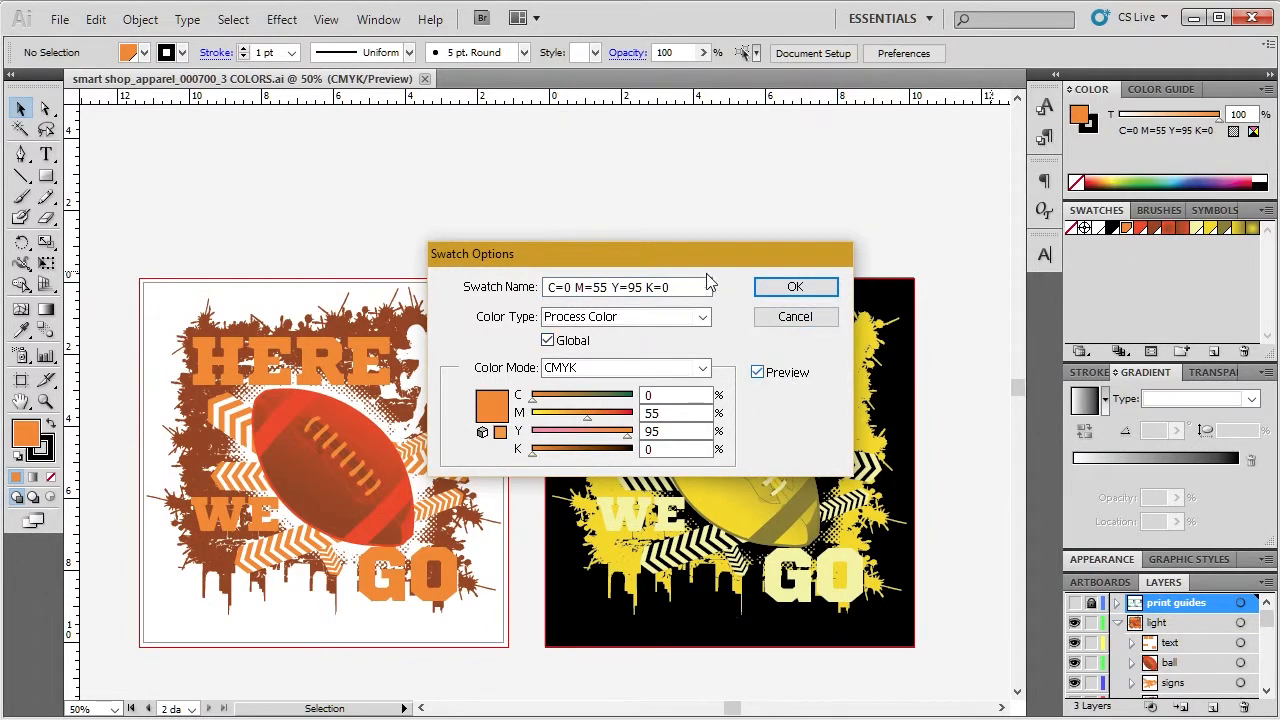
drag(721, 254, 822, 135)
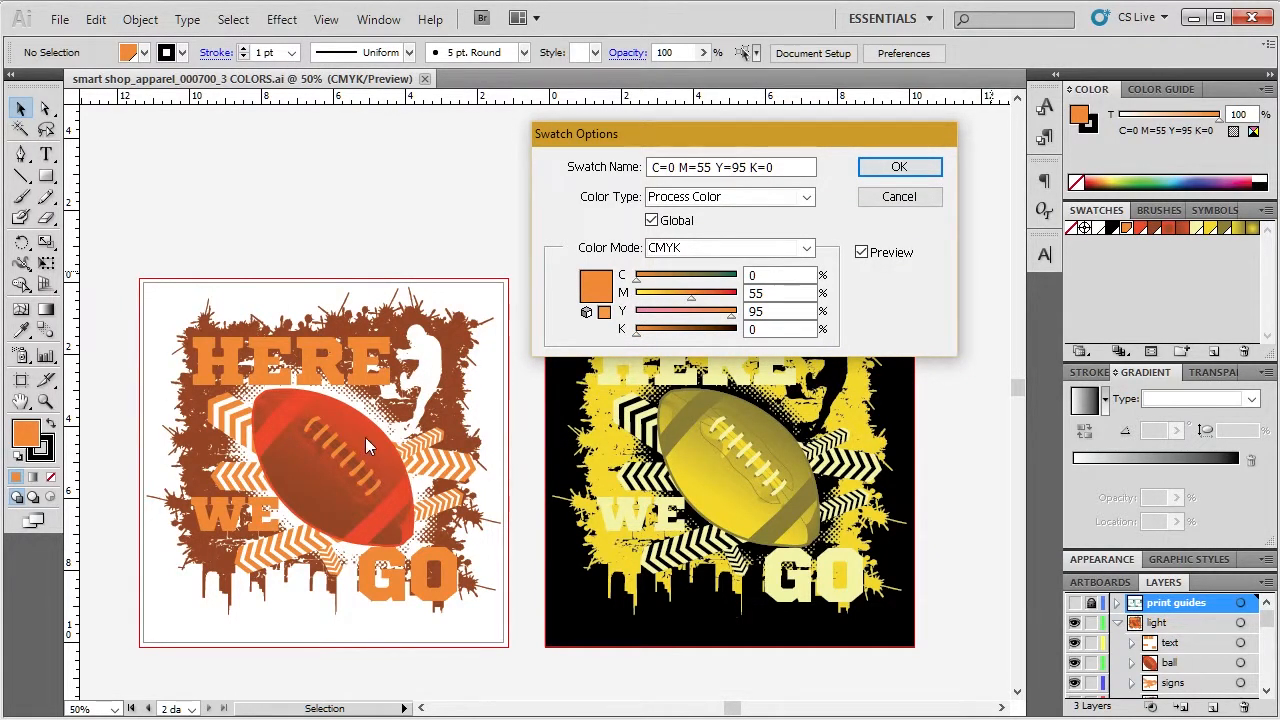
click(899, 196)
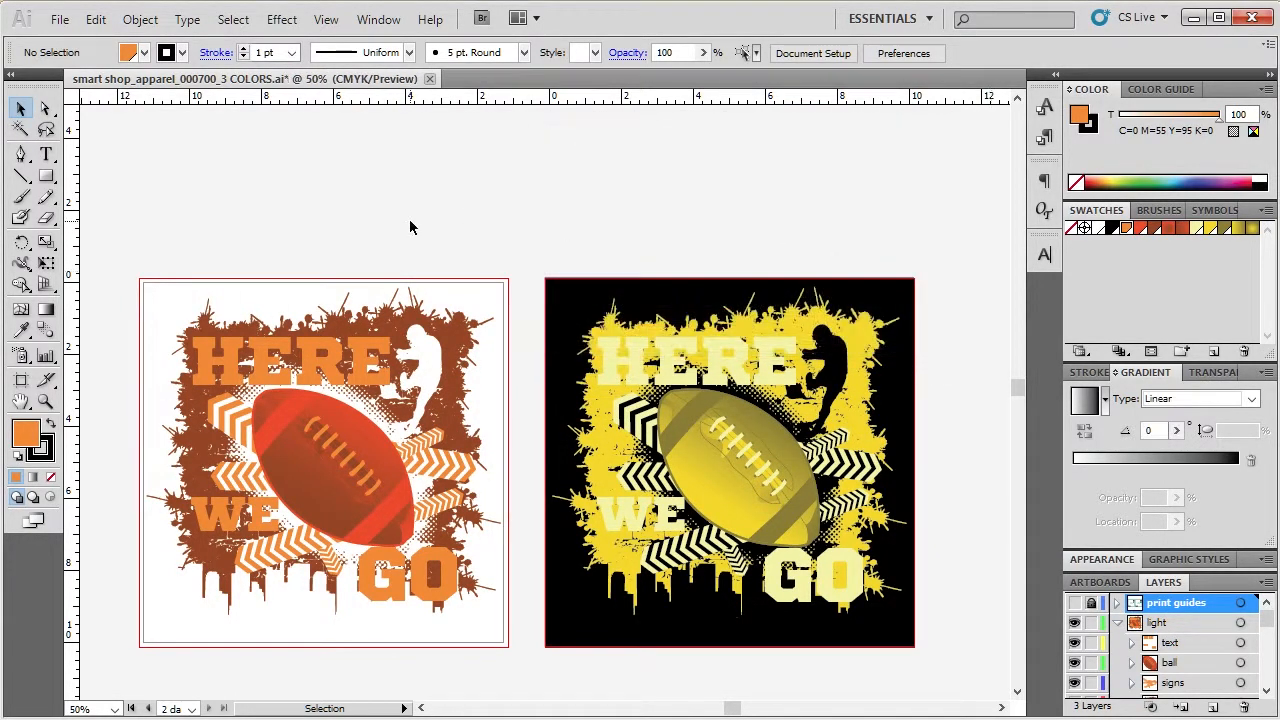
- Select the HERE and GO lettering on the light artboard to check its fill, and deselect it
click(365, 385)
drag(388, 577, 411, 573)
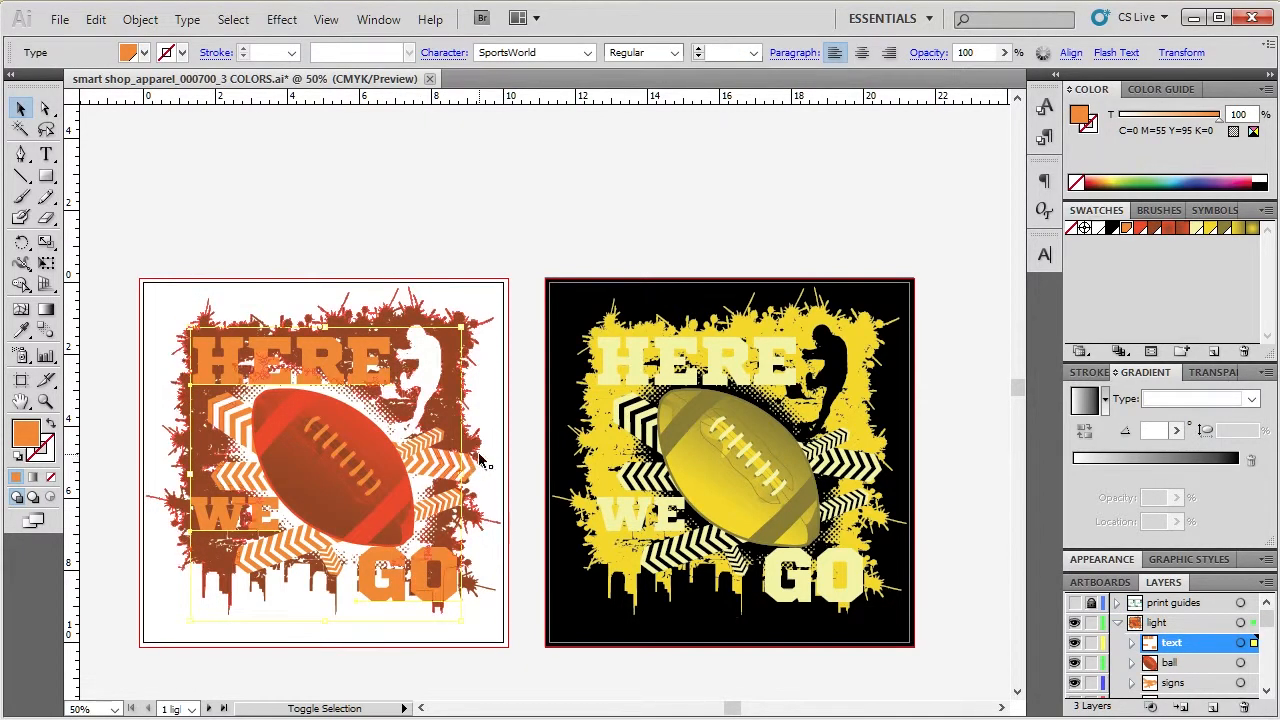
click(712, 175)
- Try moving the large orange arrow sign beside the ball up and outward, and undo the move
scroll(435, 485, up, 2)
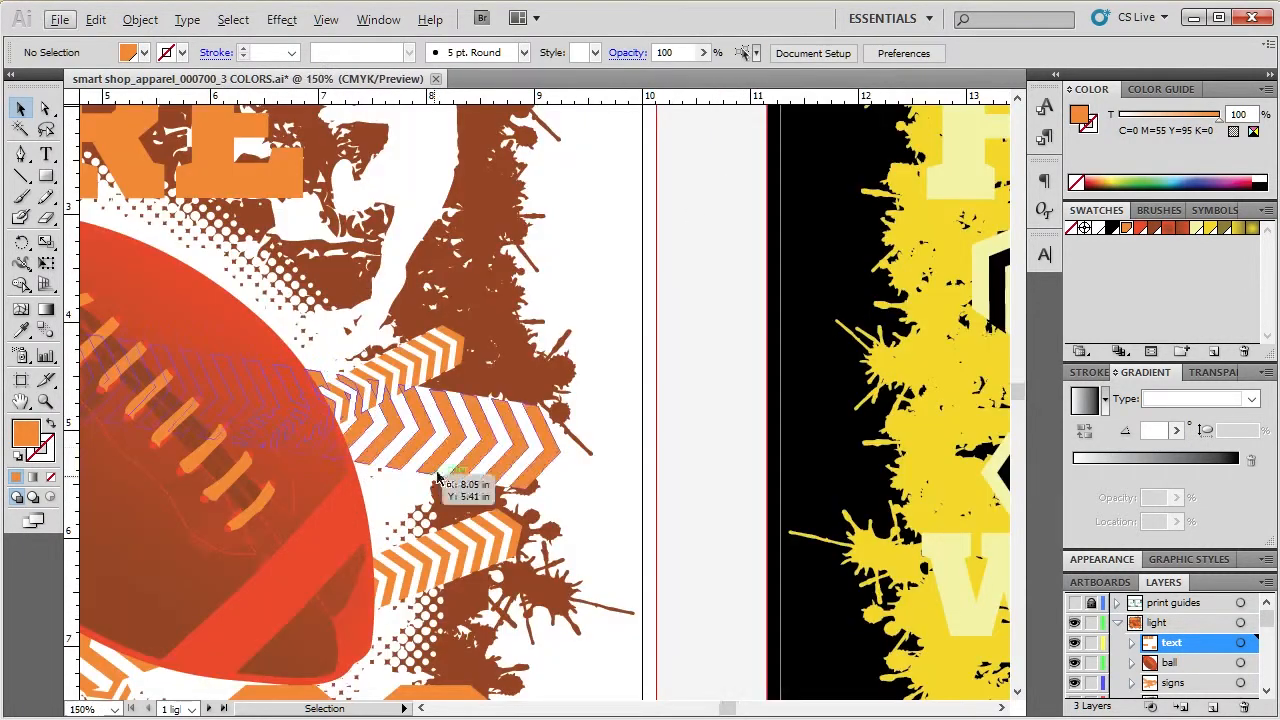
click(456, 432)
drag(456, 432, 584, 366)
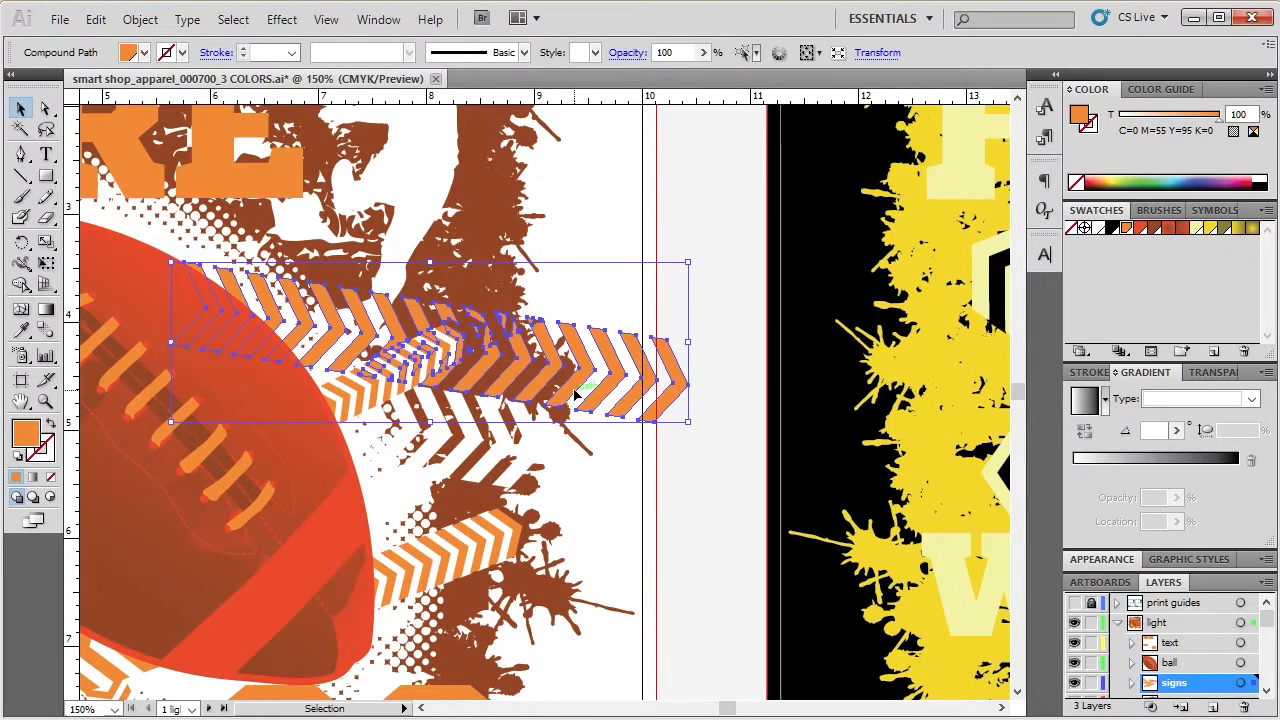
key(ctrl+z)
click(714, 434)
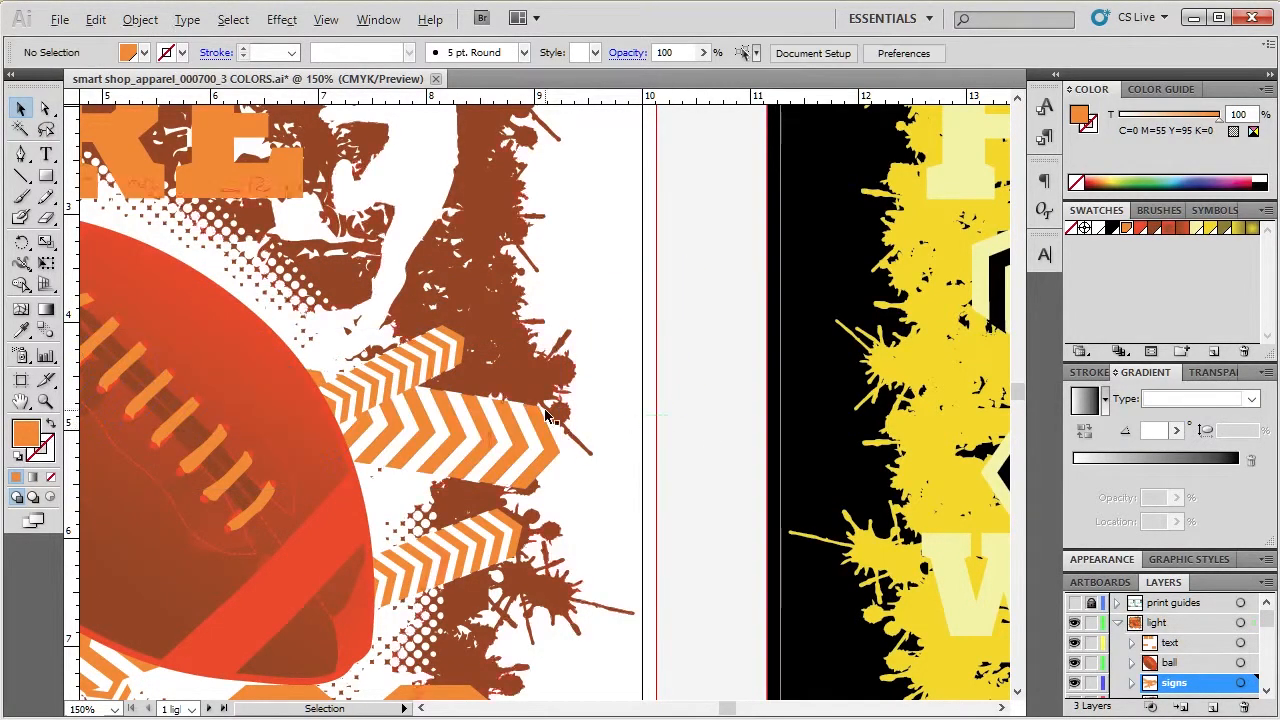
- Select the football and the brown splatter background on the light artboard to check their fills, and deselect everything
scroll(548, 416, down, 3)
scroll(395, 440, up, 1)
click(395, 440)
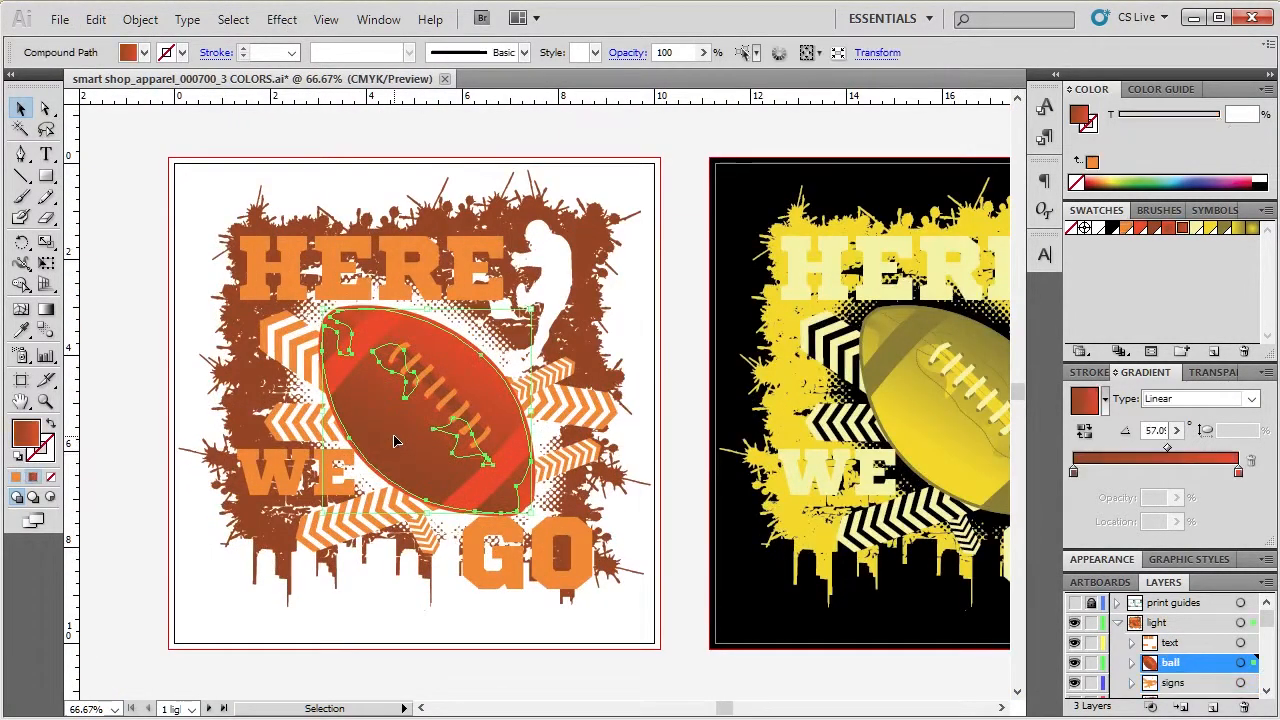
click(482, 342)
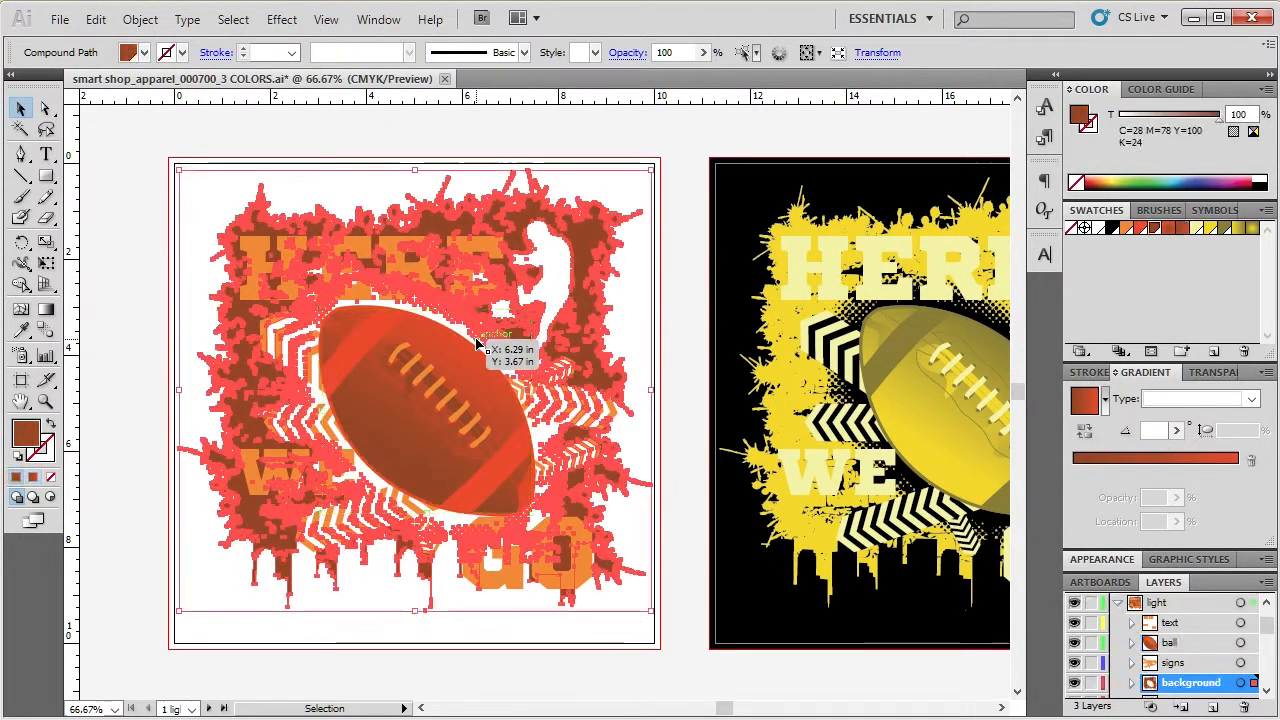
click(680, 345)
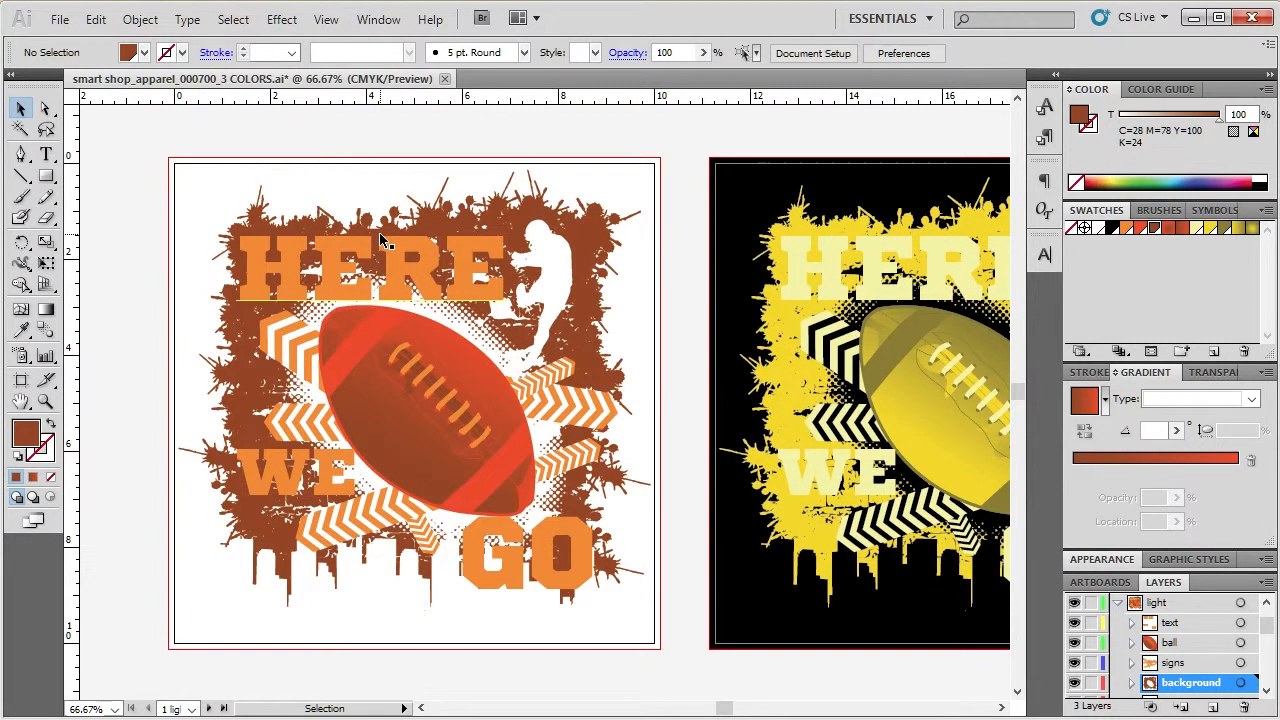
- Edit the orange global swatch to red by setting magenta to 100% and yellow to 100%
double_click(1139, 228)
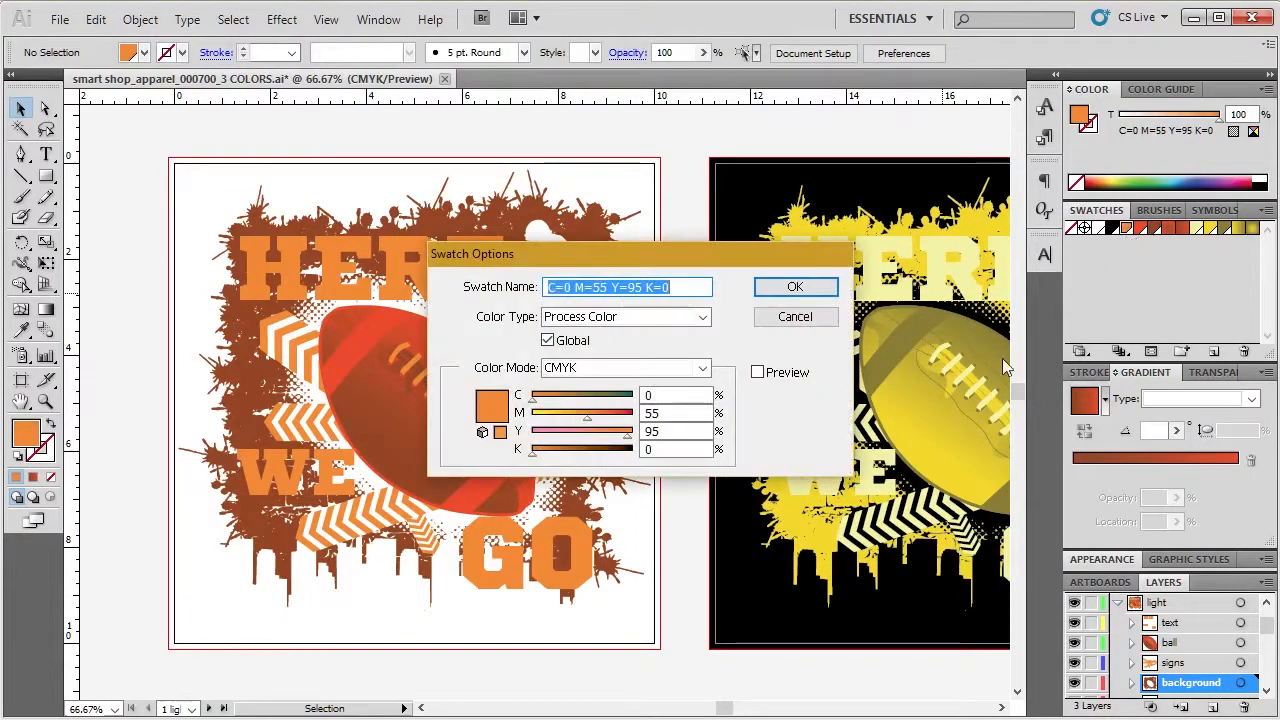
click(659, 395)
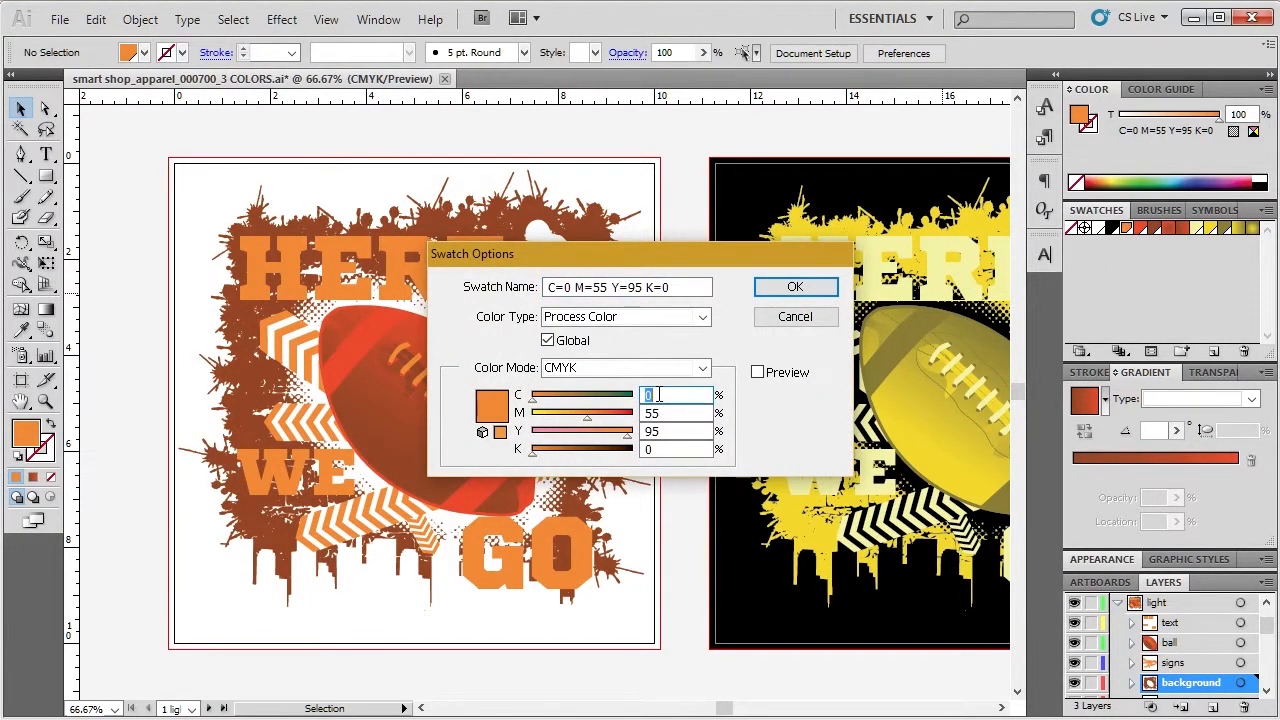
key(Tab)
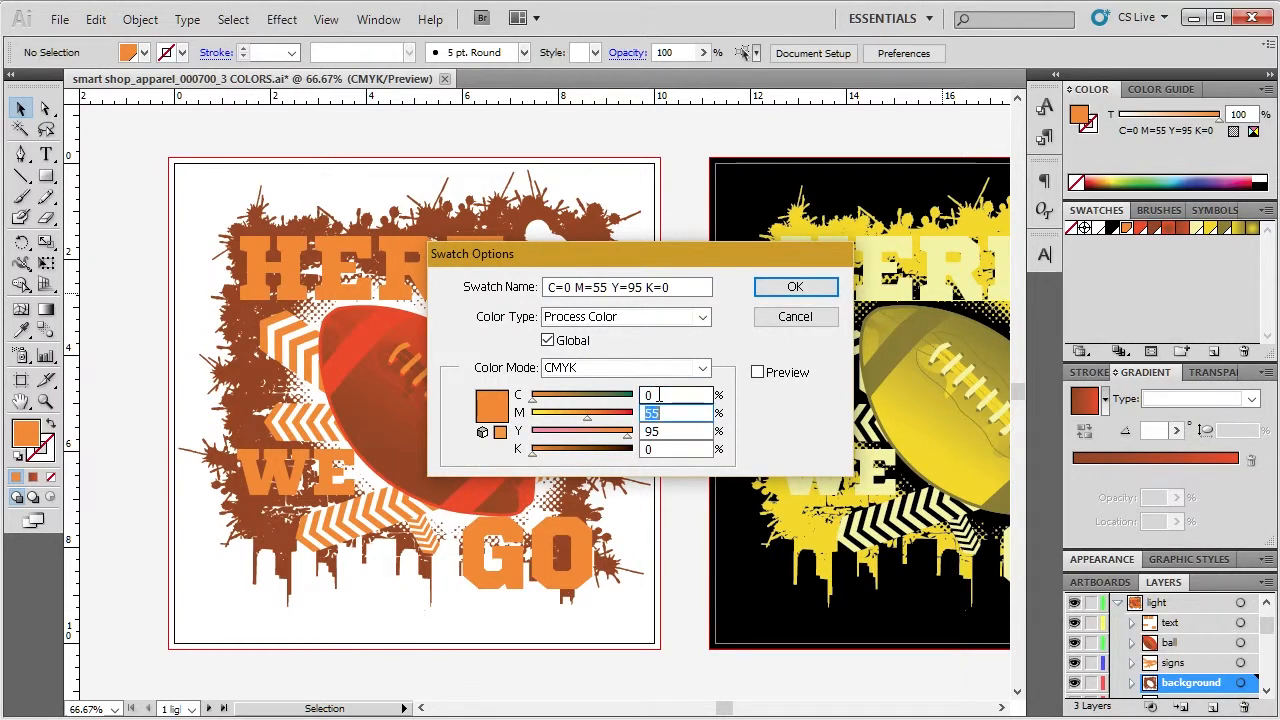
text(100)
key(Tab)
text(1)
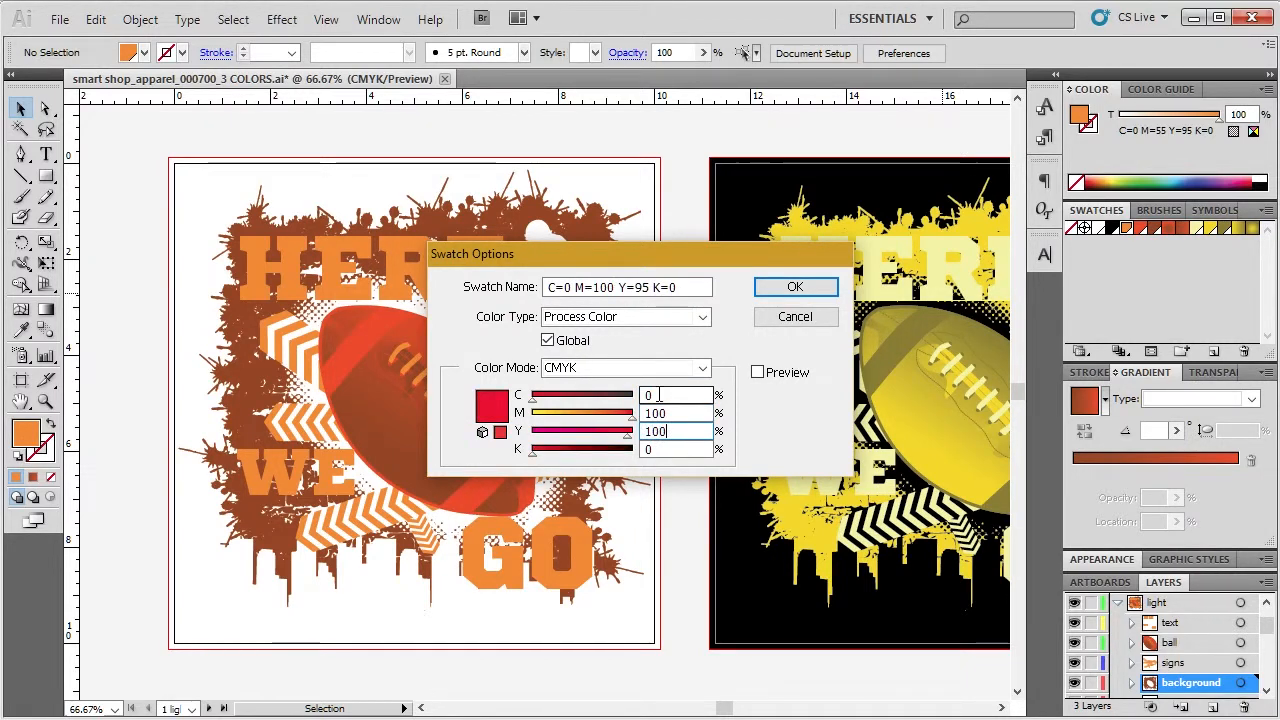
text(00)
key(Tab)
click(795, 287)
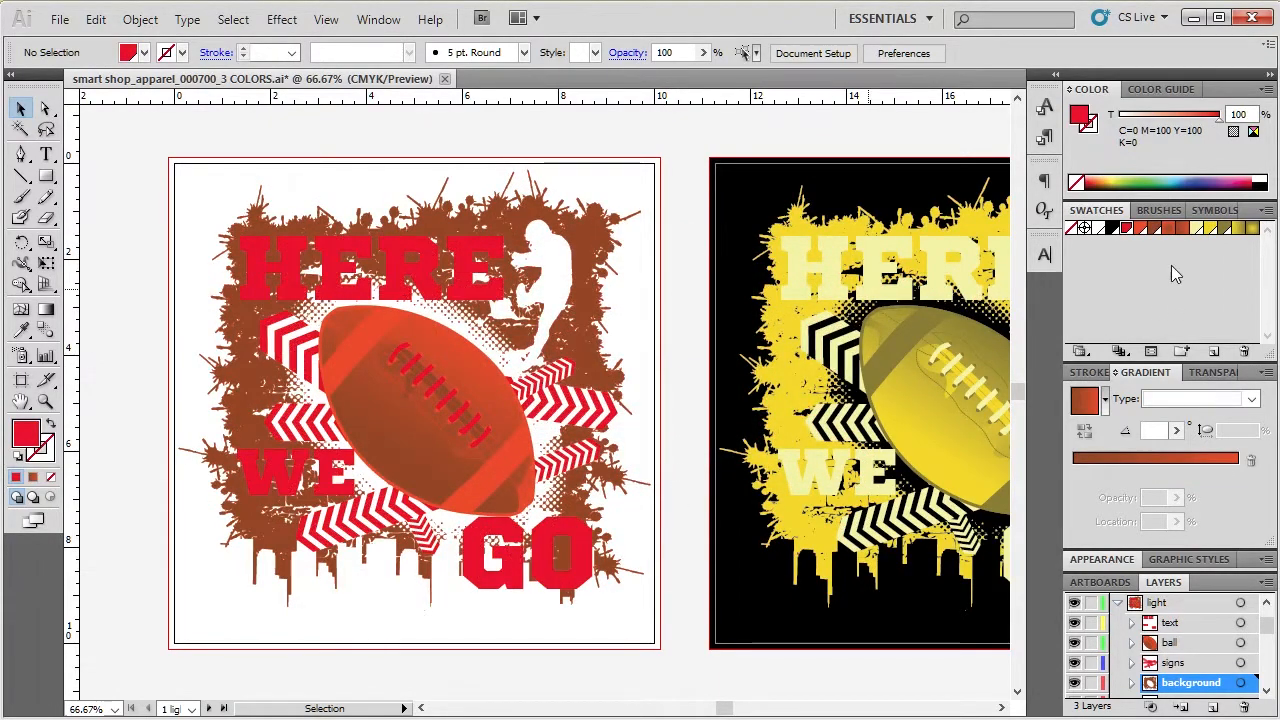
- Edit the red-orange swatch (C=0 M=85 Y=100 K=0) to a darker red with magenta 100% and black 30%
double_click(1146, 229)
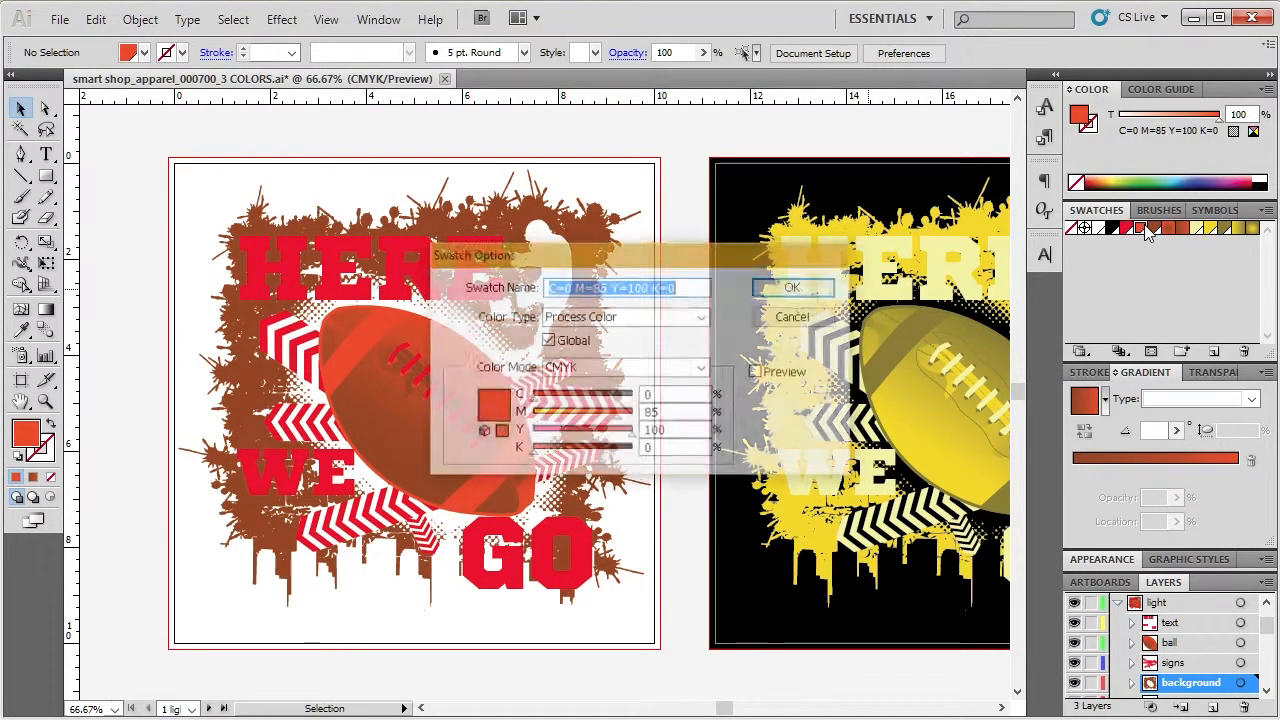
click(680, 413)
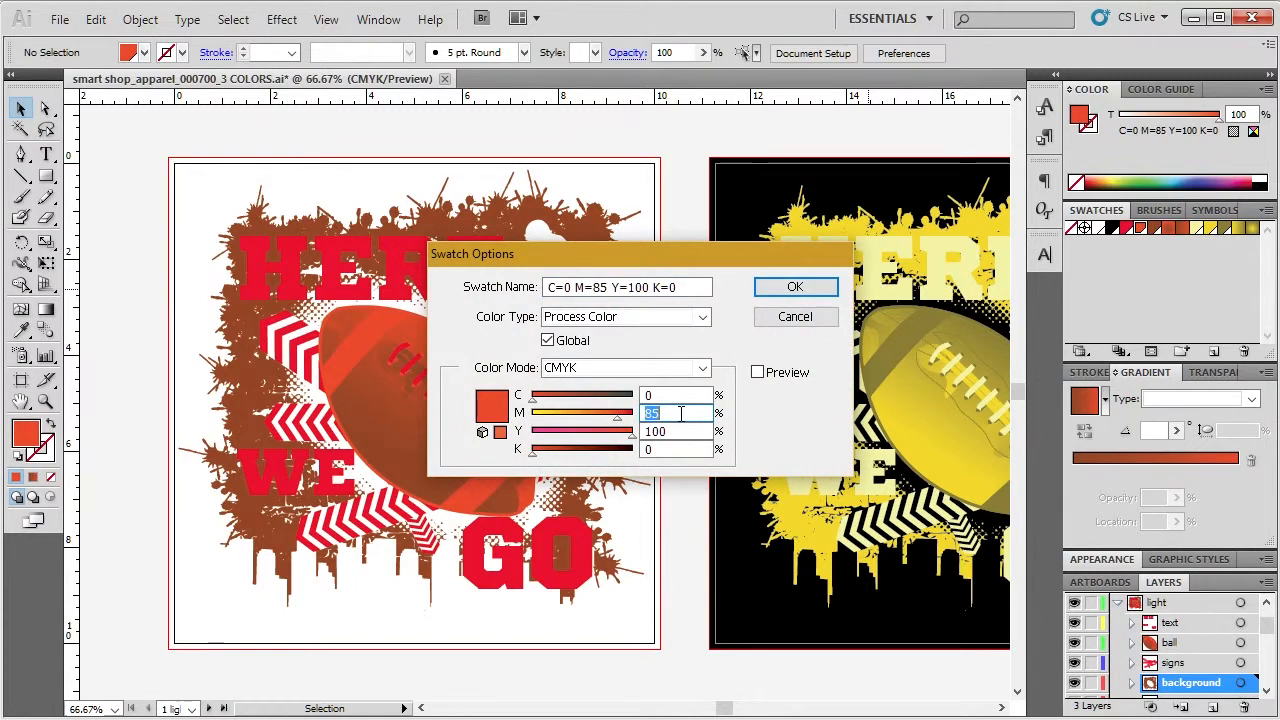
text(100)
key(Tab)
key(Tab)
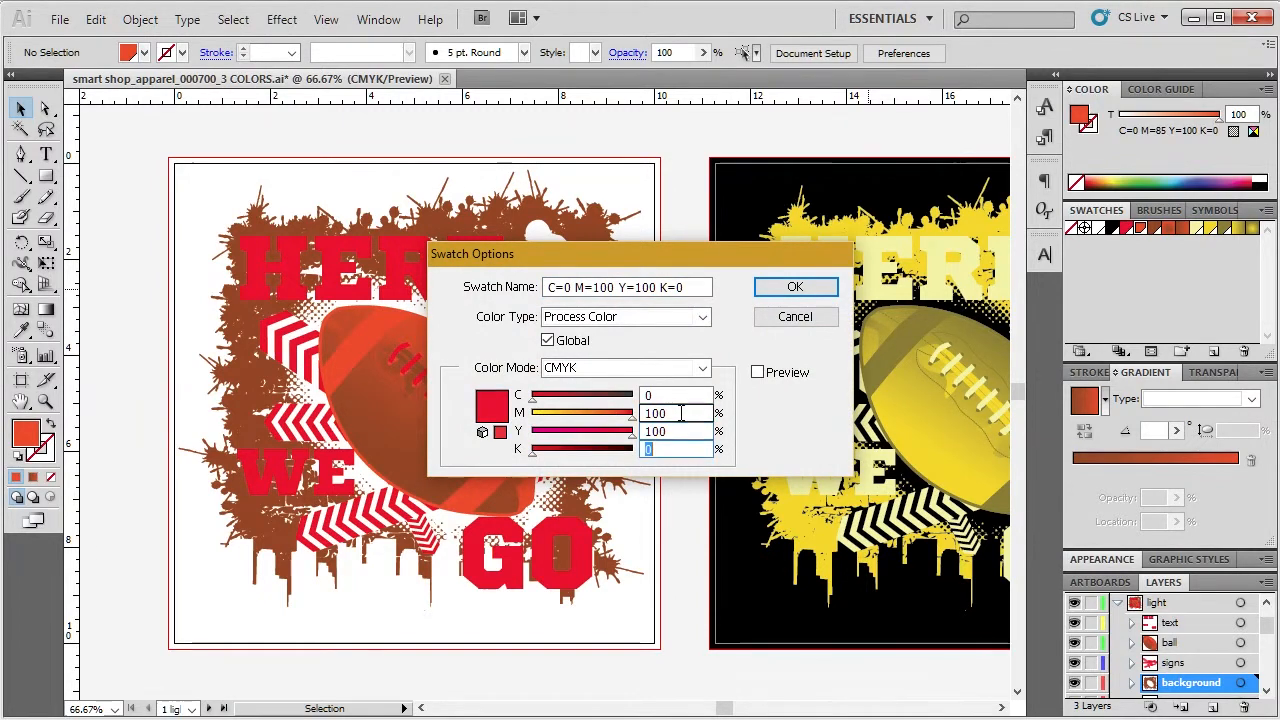
text(30)
key(Return)
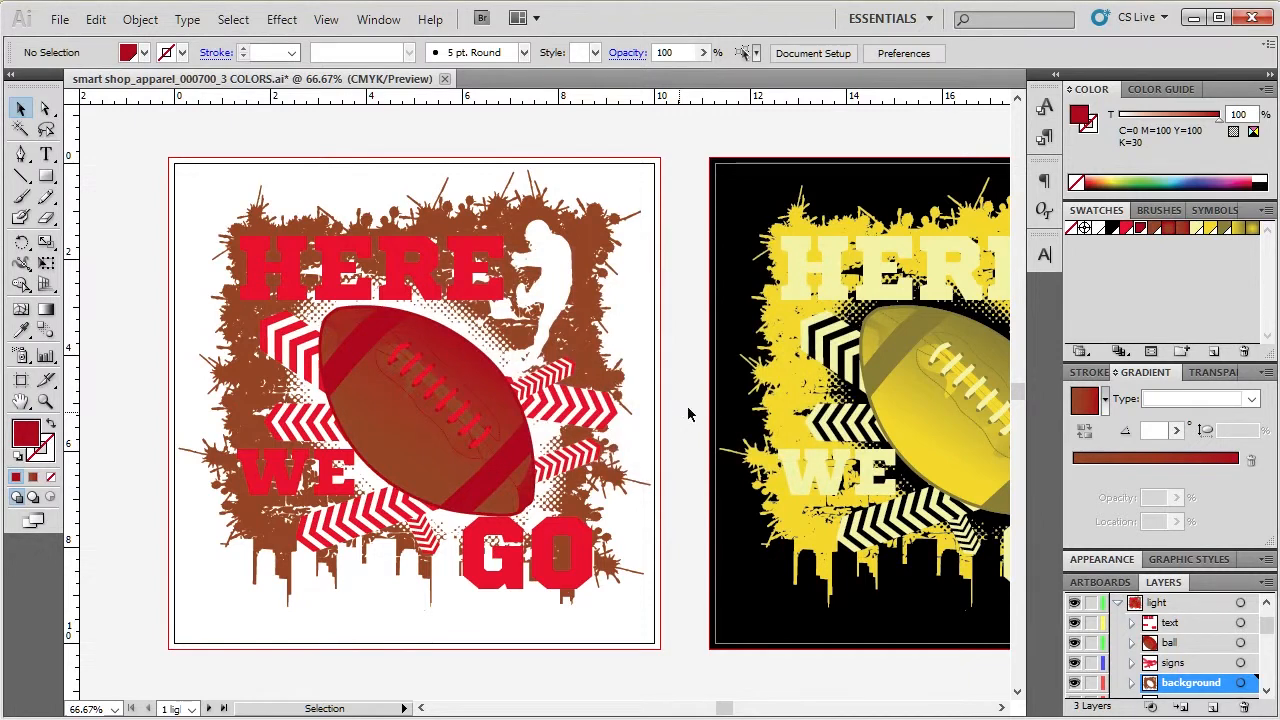
- Set the brown swatch's values to cyan 0%, magenta 100% and black 80% for a dark maroon
double_click(1155, 229)
double_click(663, 396)
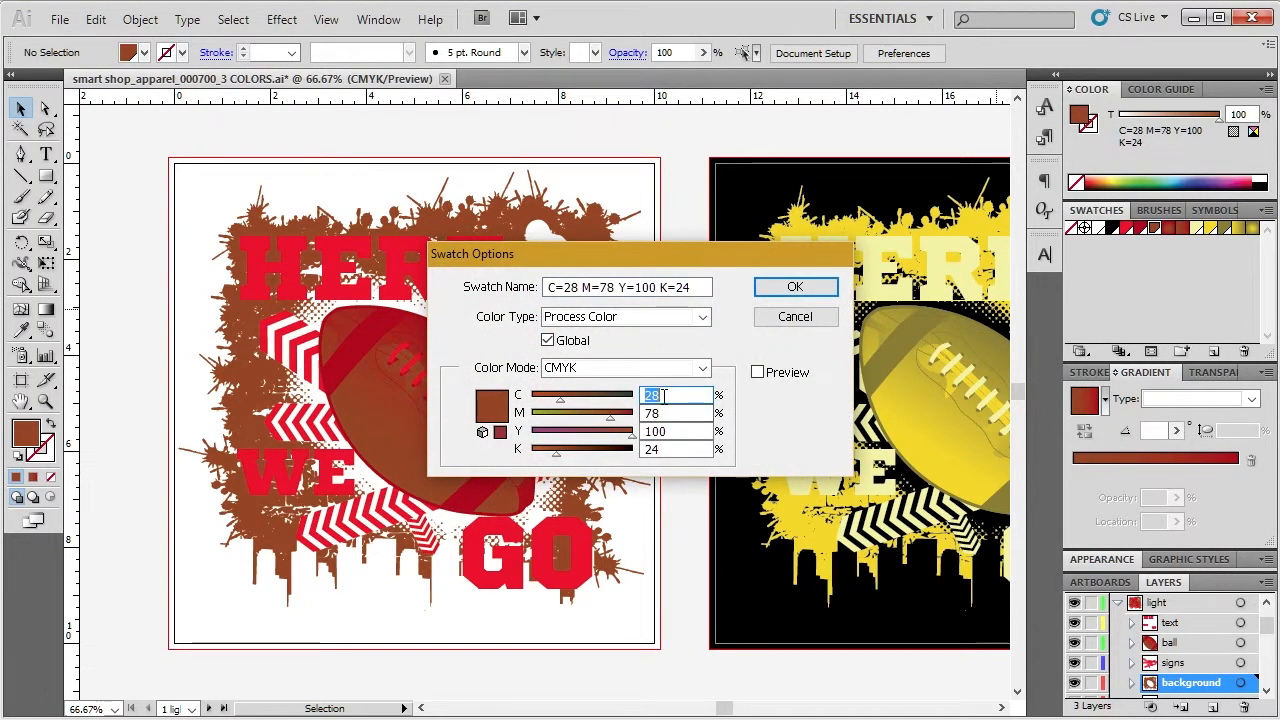
text(0)
key(Tab)
text(0)
key(Tab)
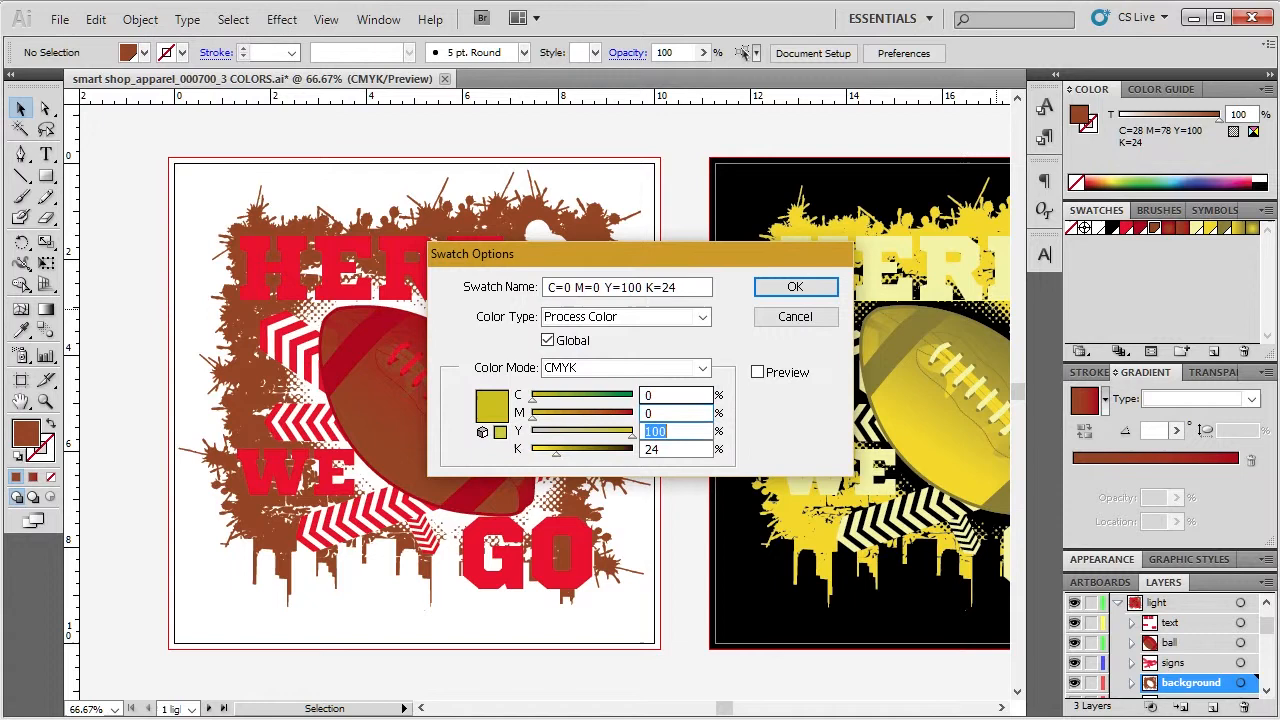
double_click(674, 412)
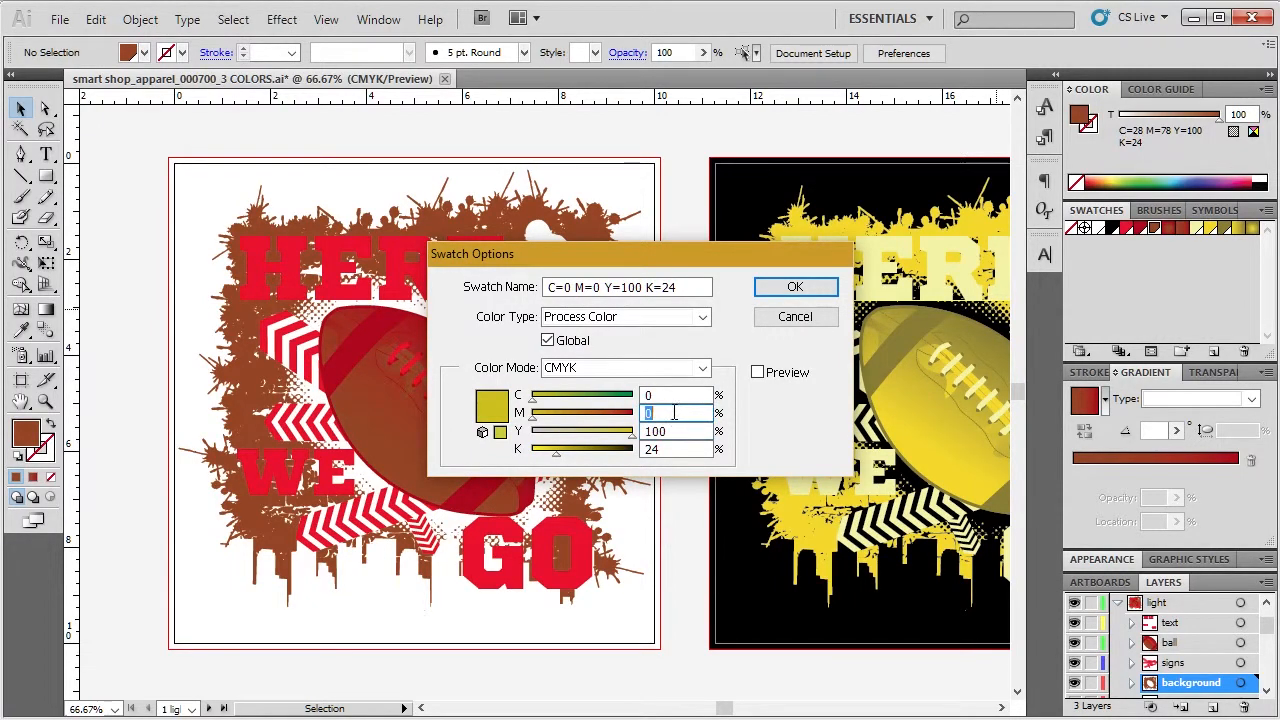
text(100)
key(Tab)
key(Tab)
text(8)
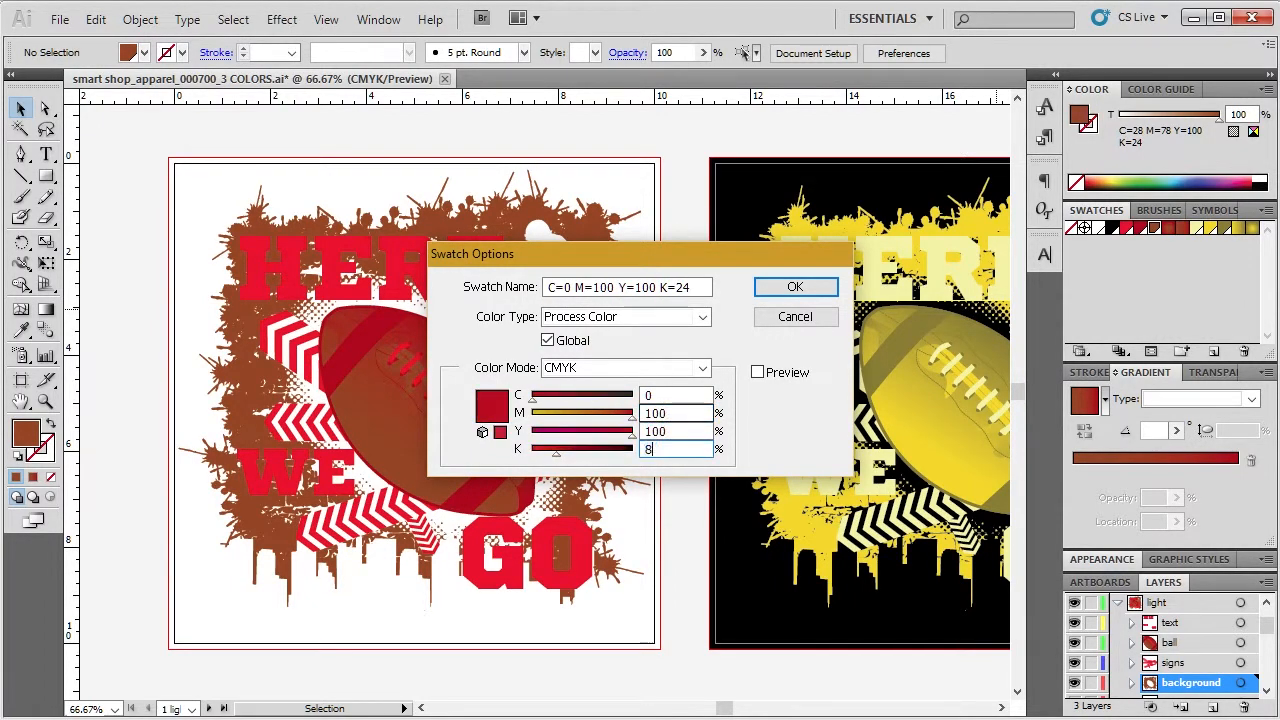
text(0)
click(674, 412)
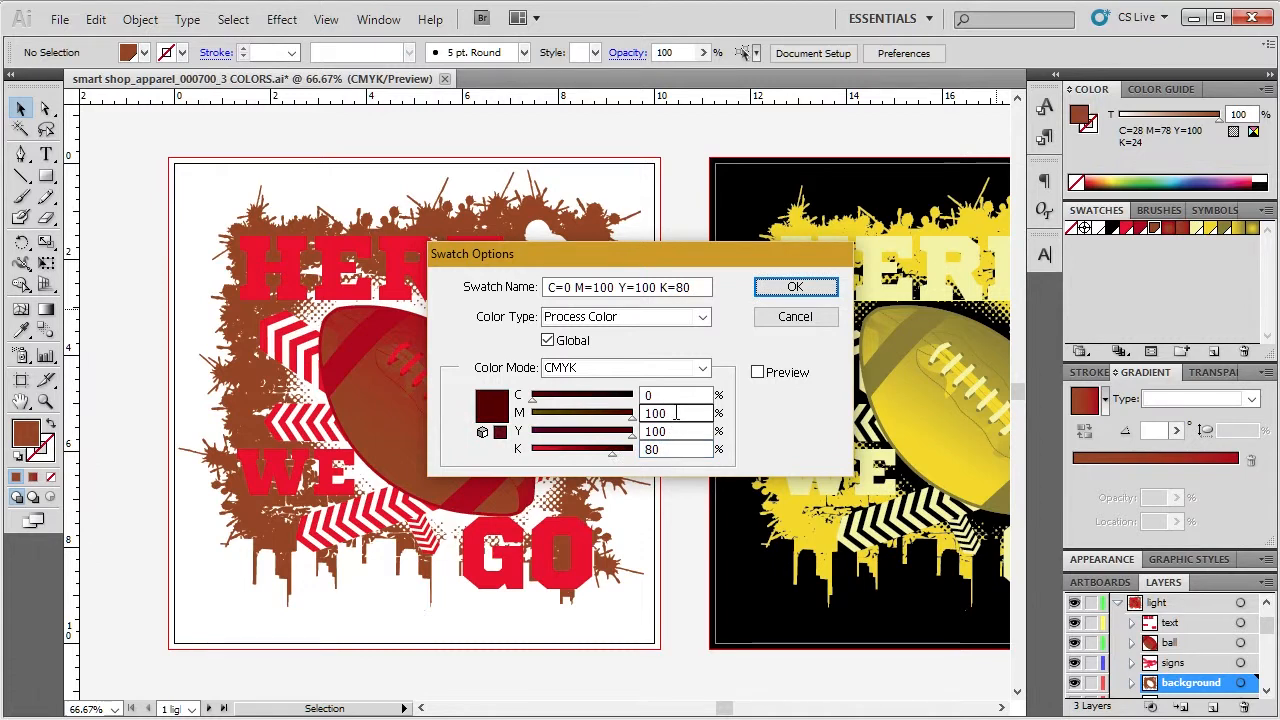
- Preview the maroon swatch on the artwork, adjust its black to 81%, and apply the change
drag(652, 254, 709, 242)
click(908, 356)
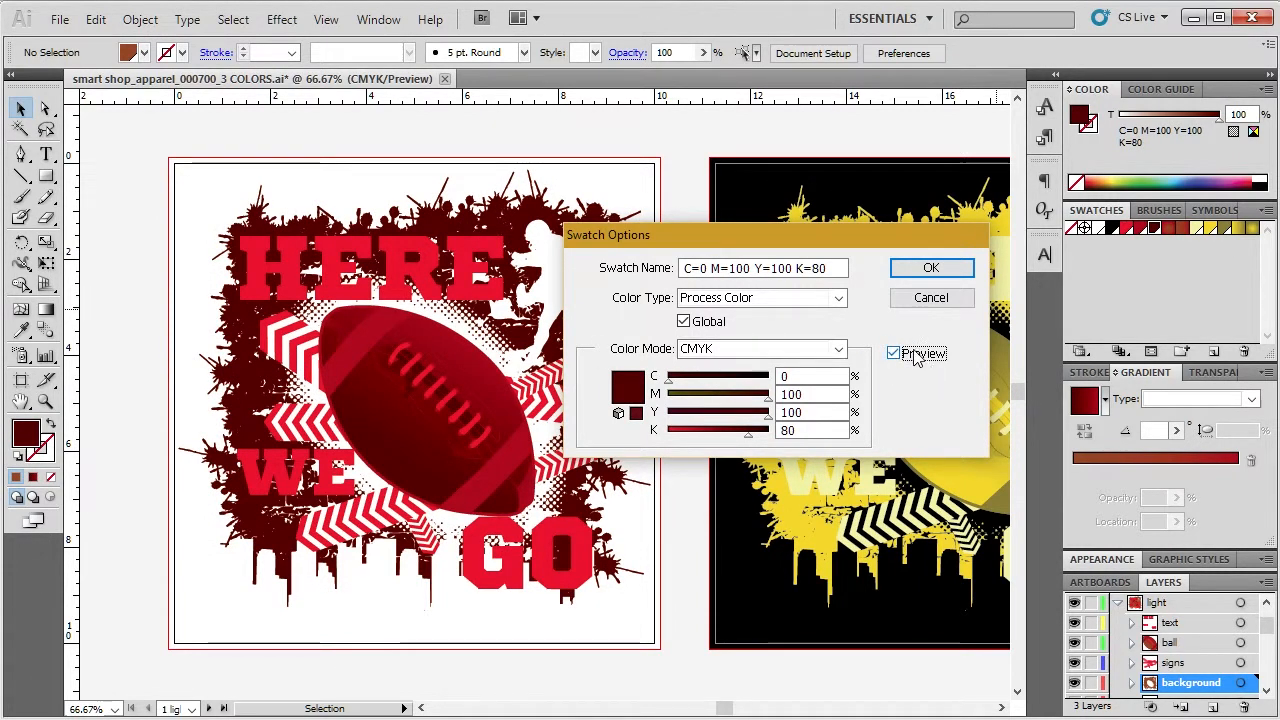
mouse_move(749, 435)
mouse_down()
mouse_move(712, 441)
mouse_move(752, 441)
mouse_up()
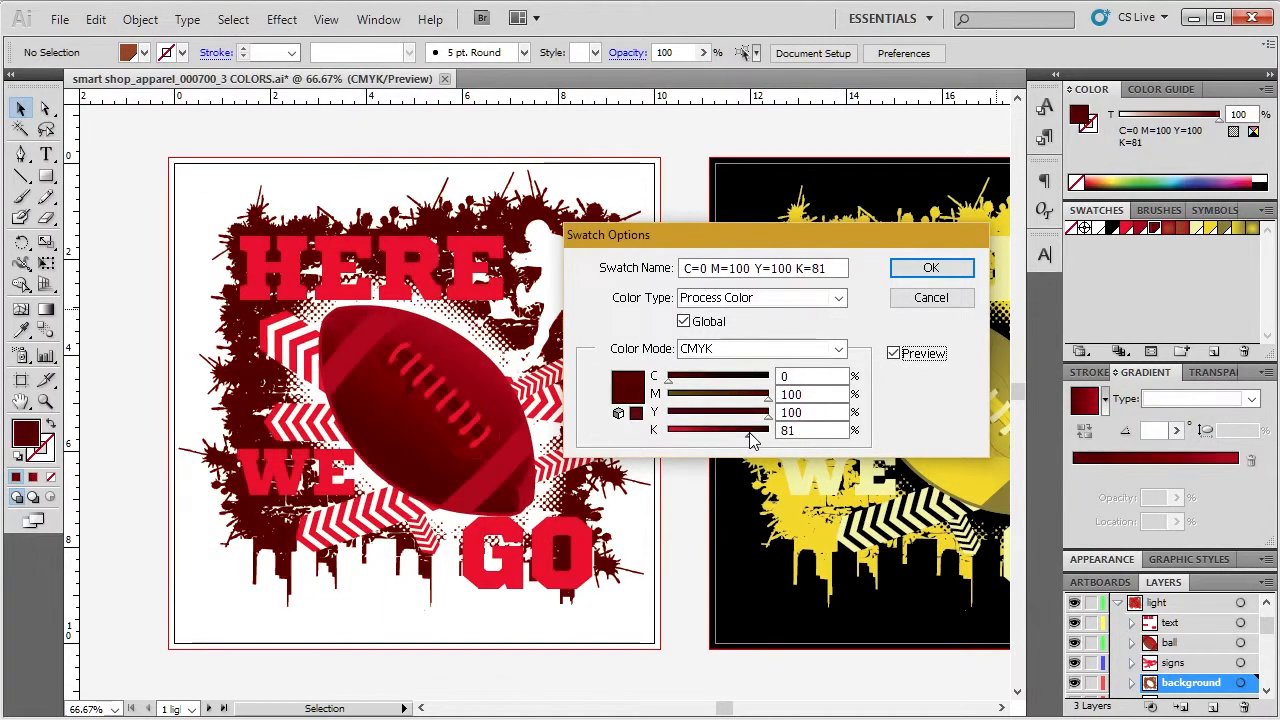
click(930, 272)
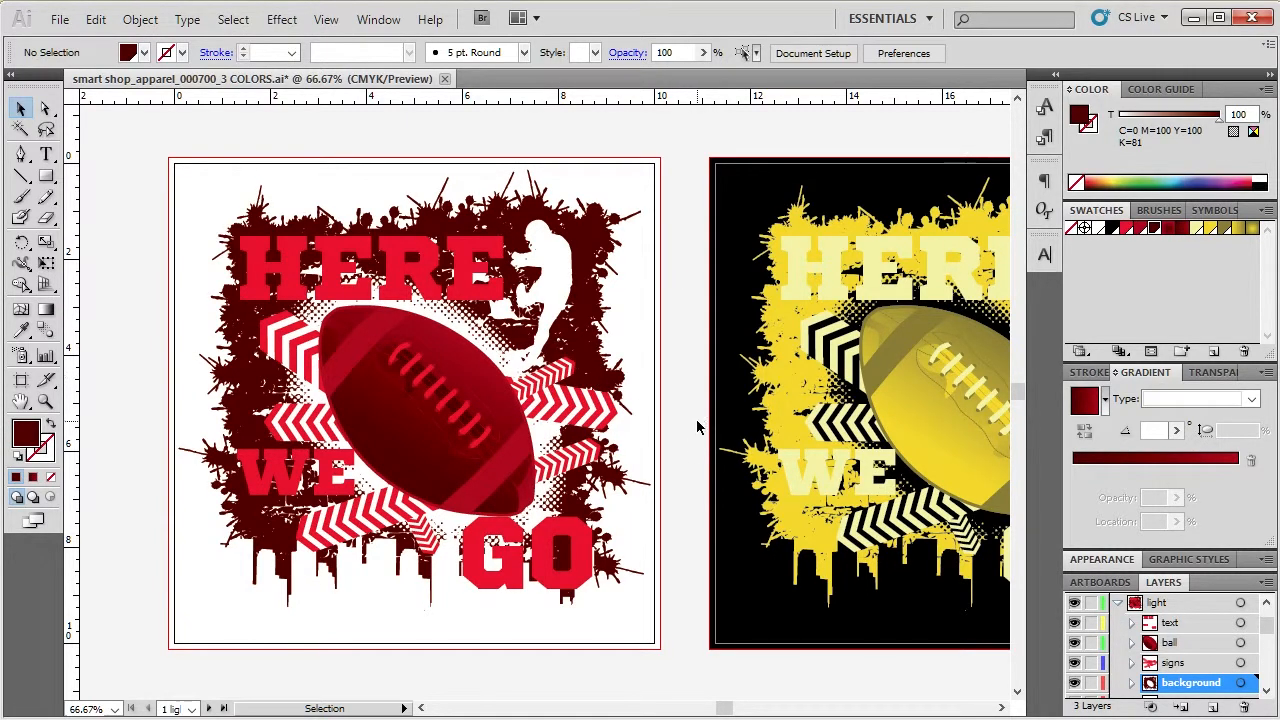
- Compare the recolored artwork on the light artboard with the yellow version on the dark artboard
key(space)
drag(686, 407, 371, 423)
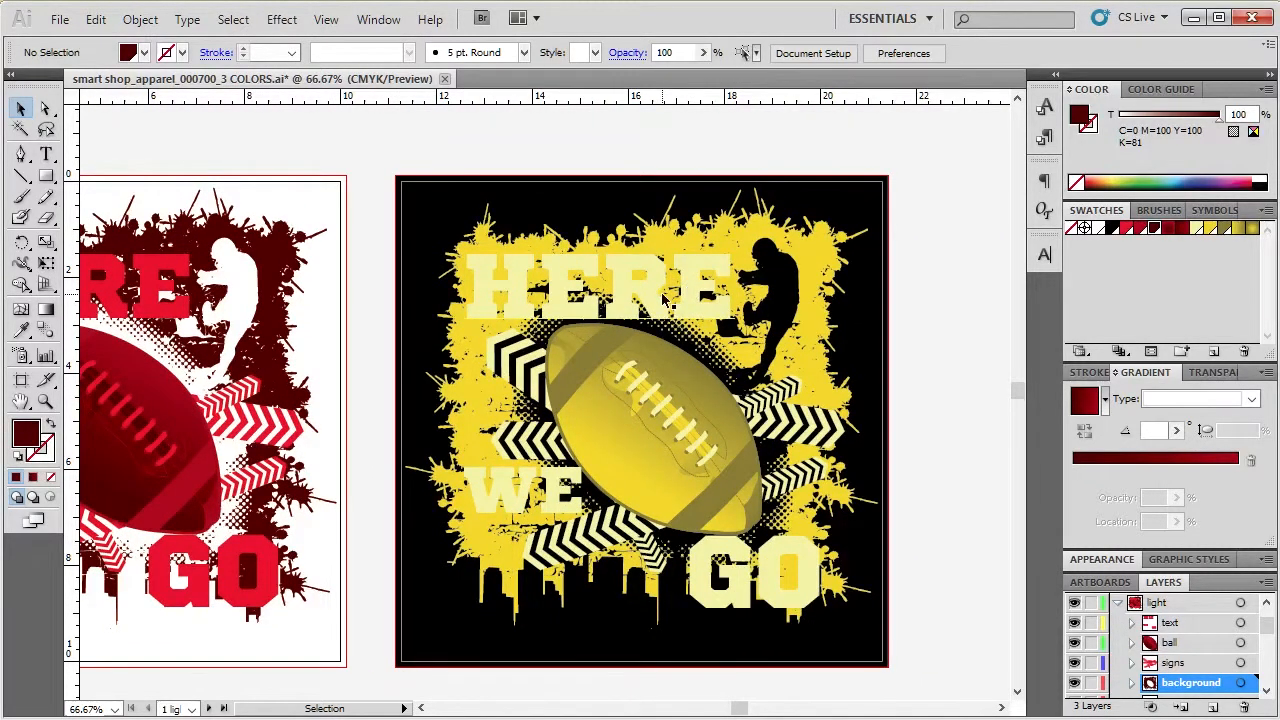
key(space)
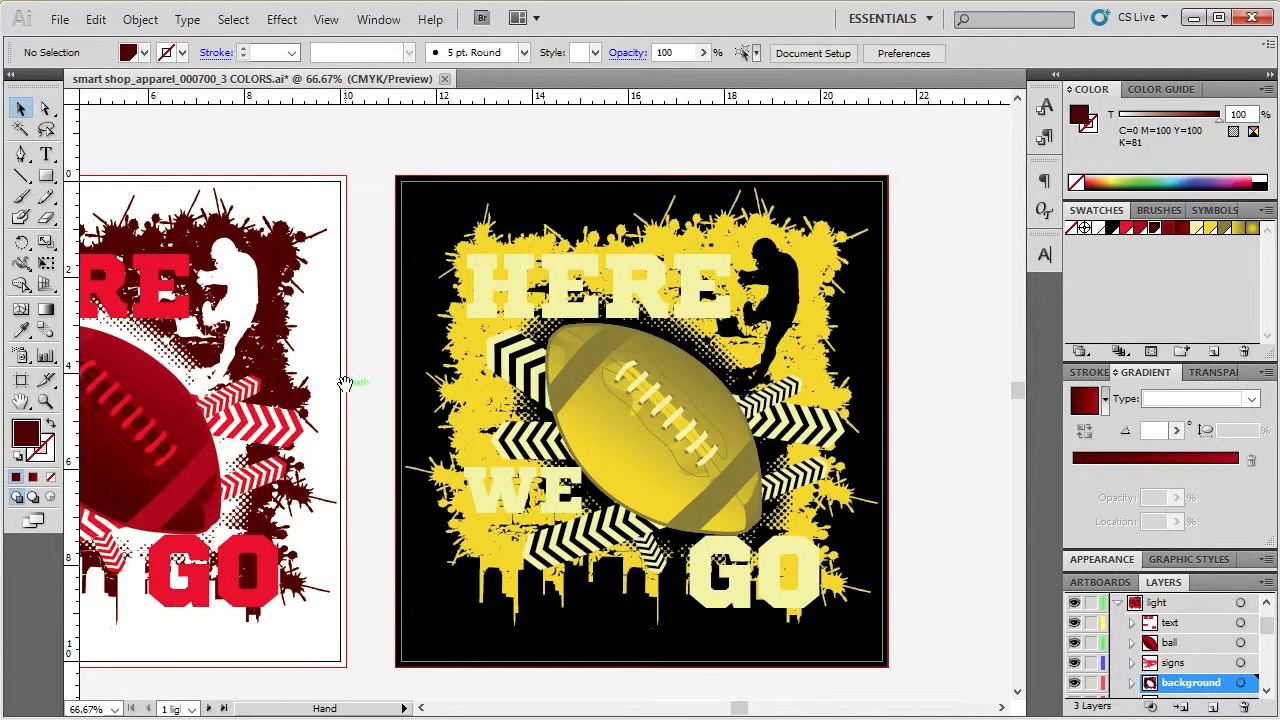
drag(400, 362, 688, 354)
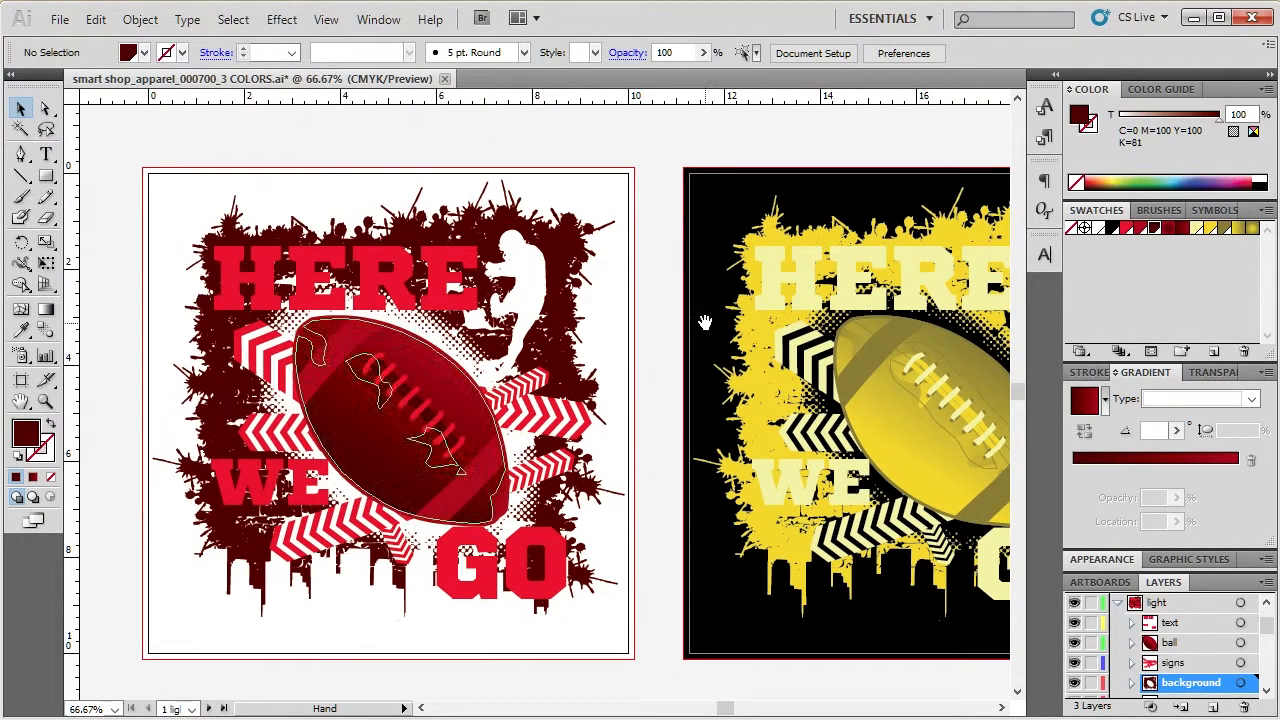
drag(600, 406, 646, 406)
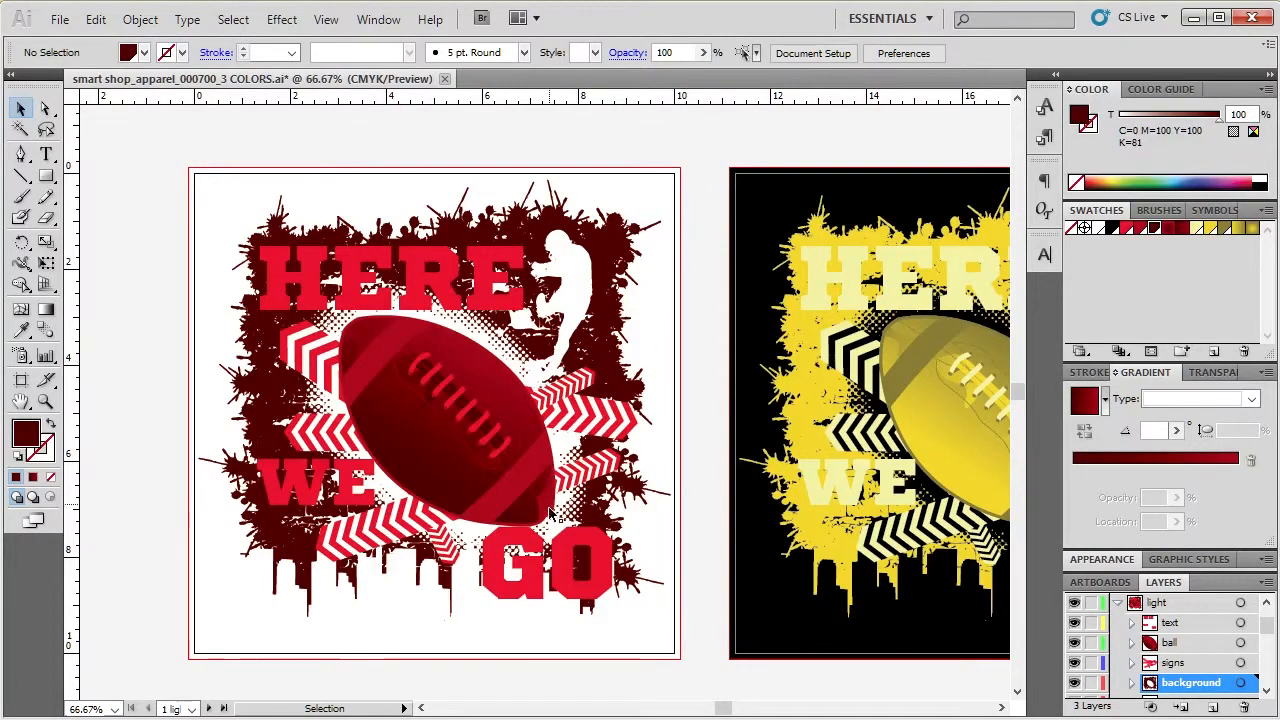
- Examine the large arrow sign beside the ball up close and select it to check its red fill
scroll(623, 433, up, 6)
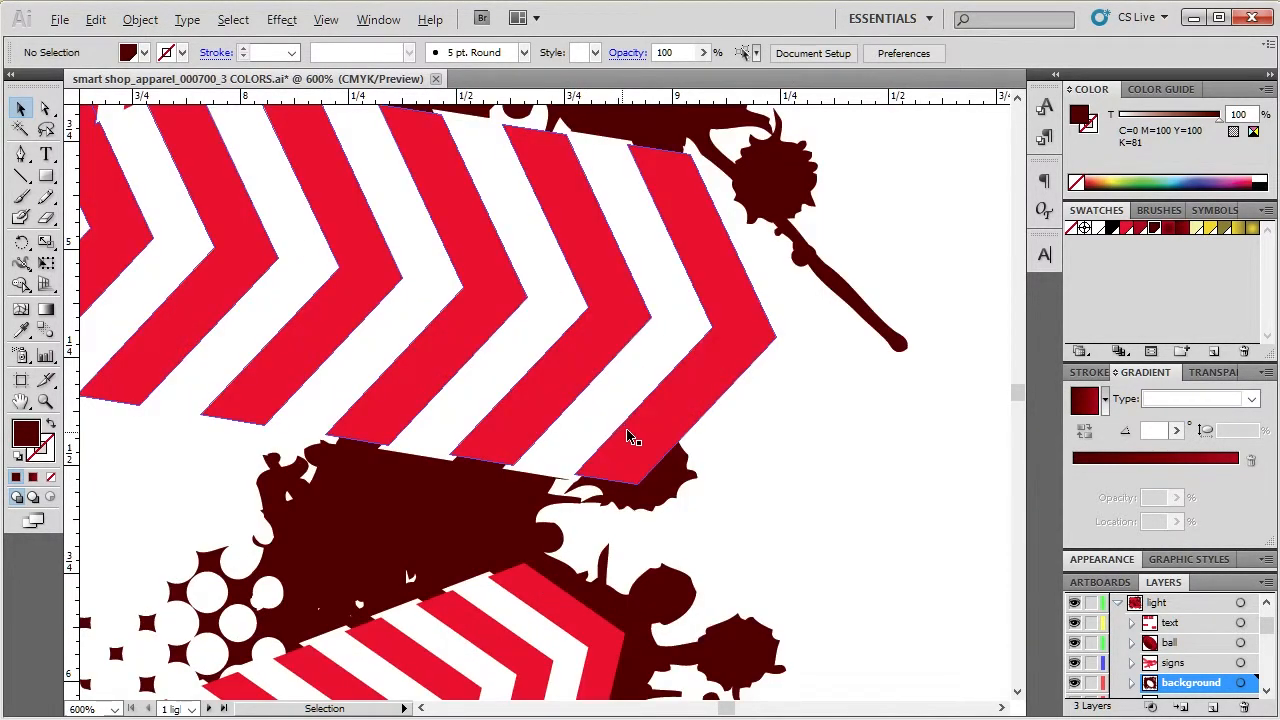
click(655, 438)
scroll(662, 440, down, 6)
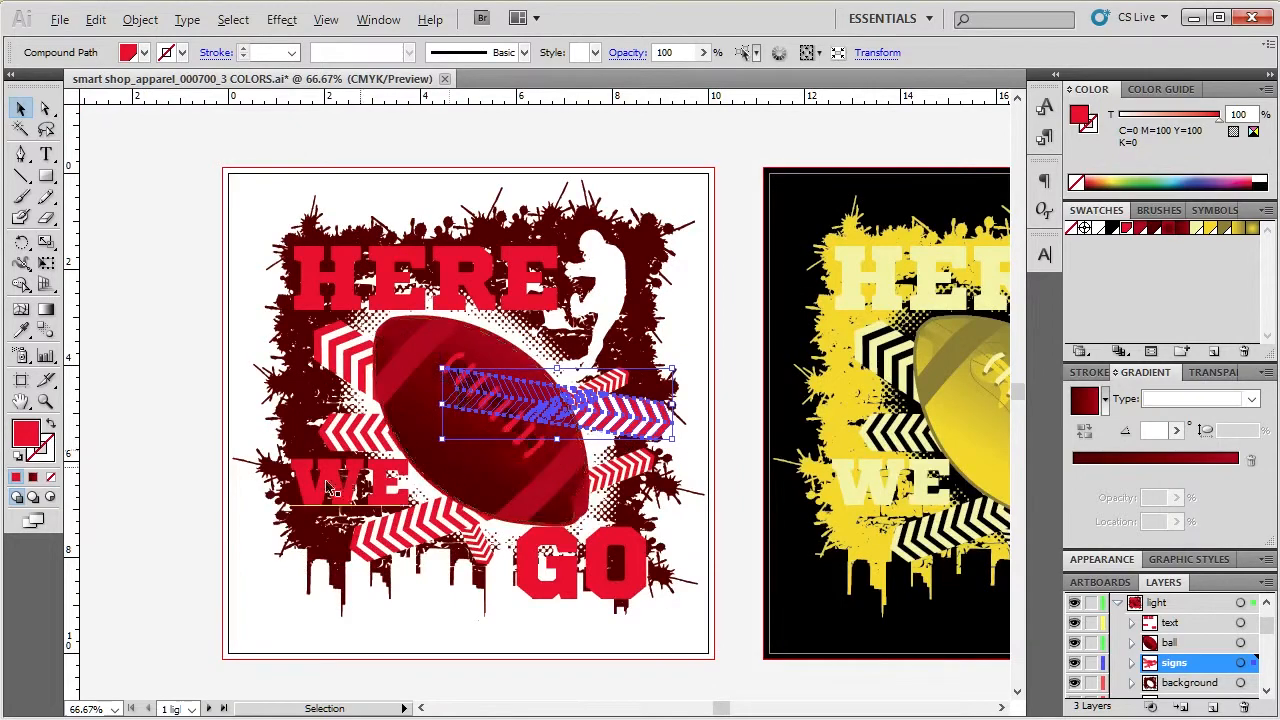
- Fill the large arrow signs on both sides of the ball with green: cyan 100%, magenta 0%, yellow 100%, black 0%
scroll(330, 487, up, 7)
scroll(411, 486, down, 2)
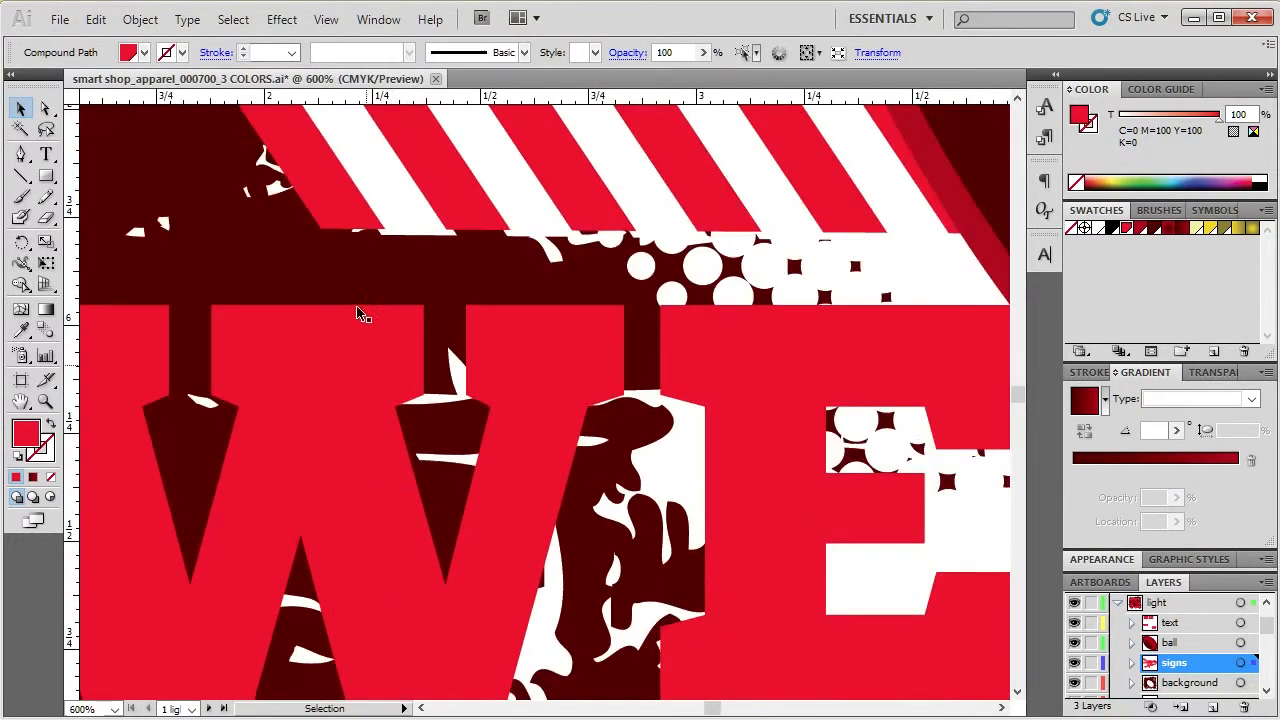
shift+click(341, 220)
scroll(362, 385, down, 4)
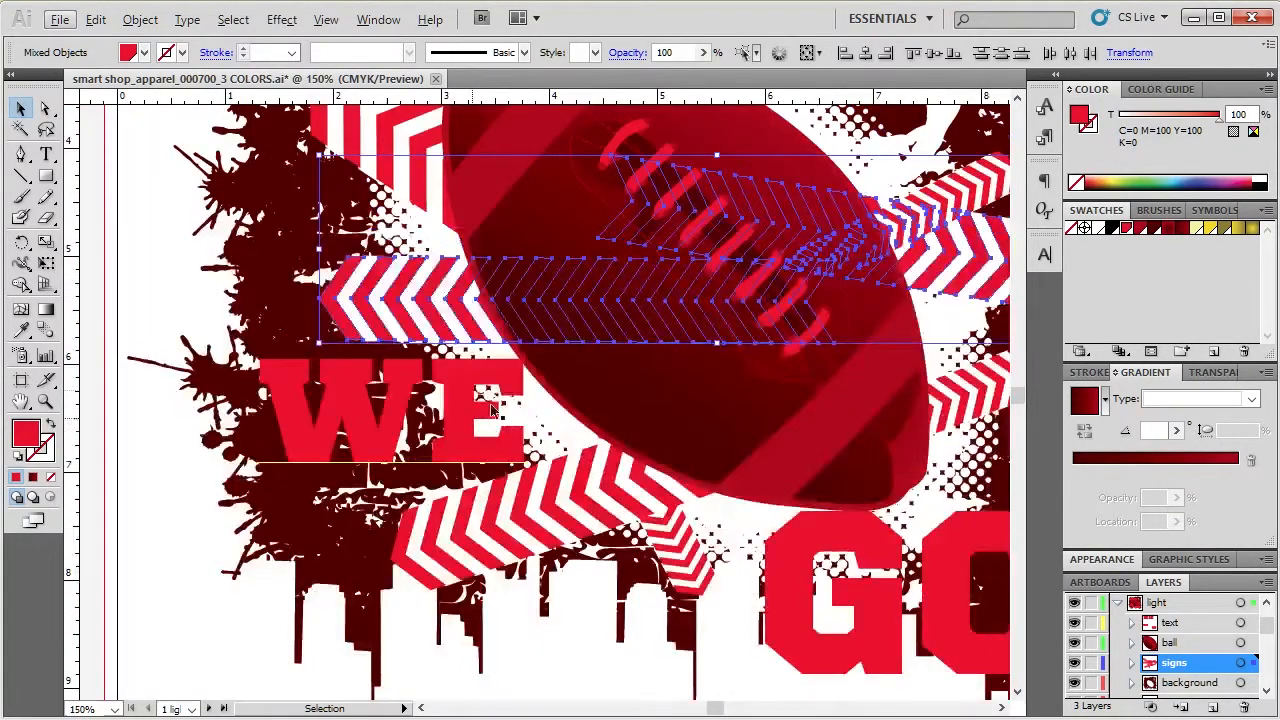
double_click(24, 438)
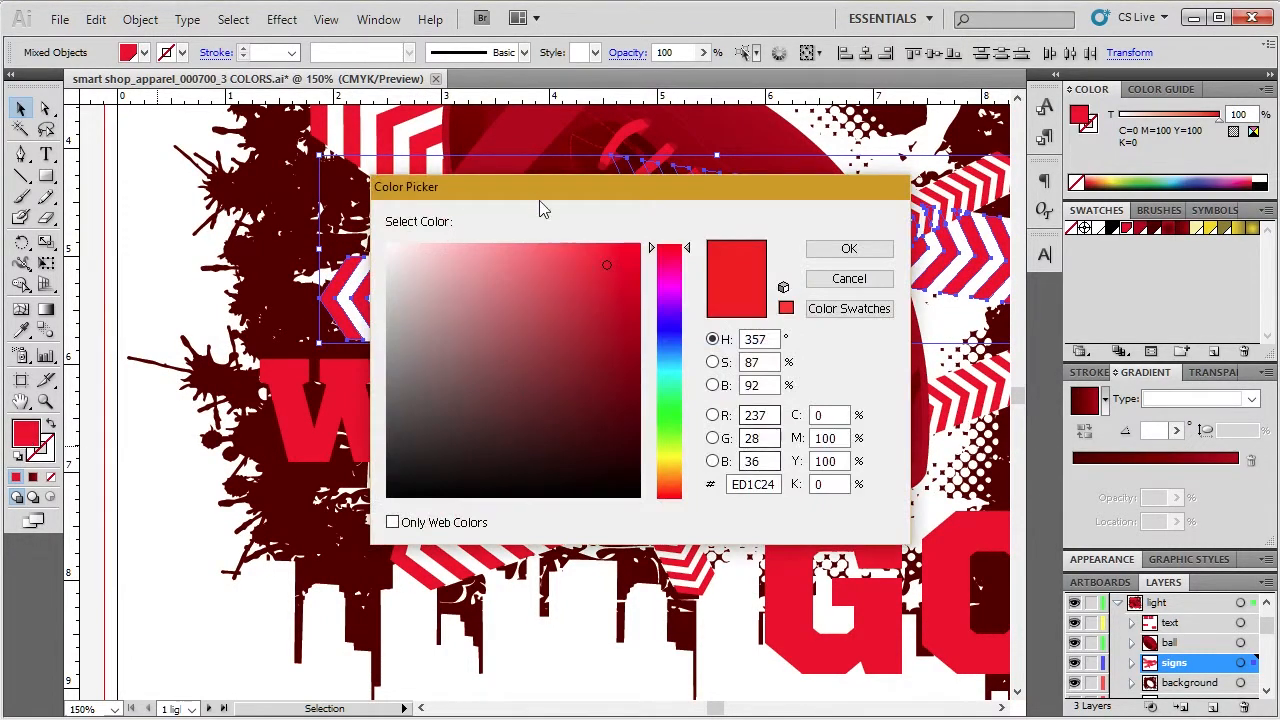
double_click(843, 437)
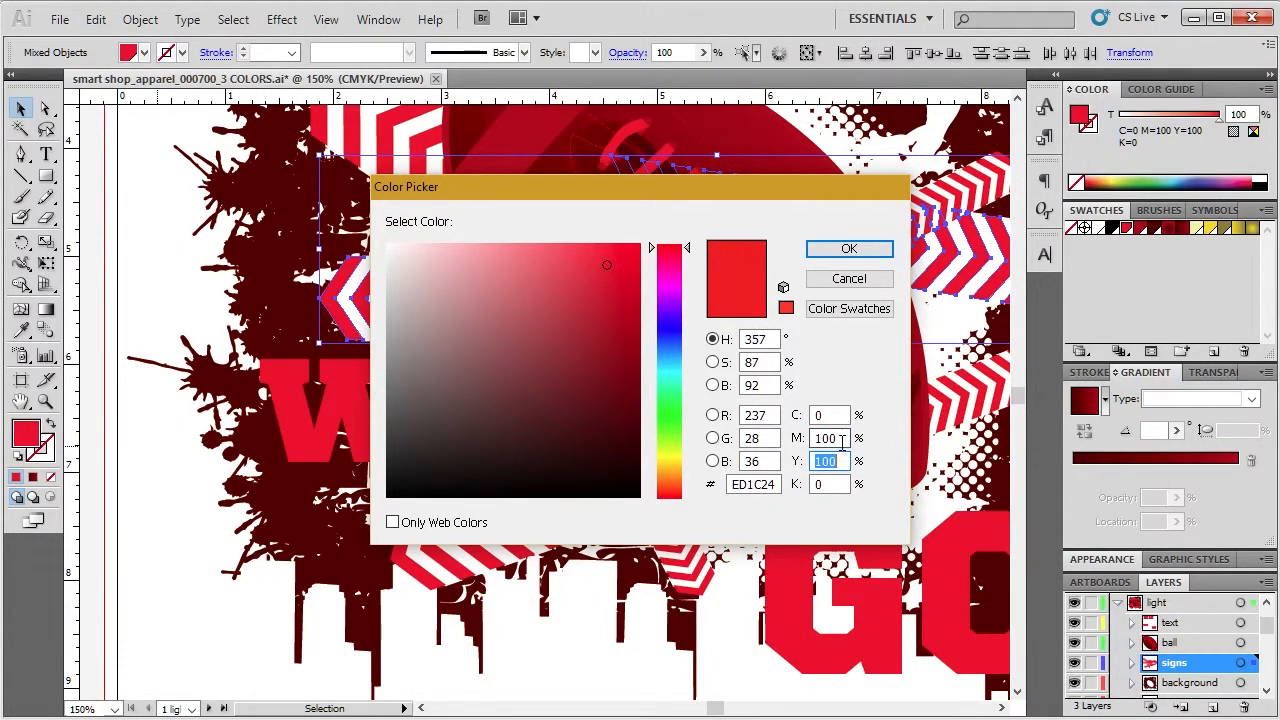
key(BackSpace)
text(0)
double_click(834, 412)
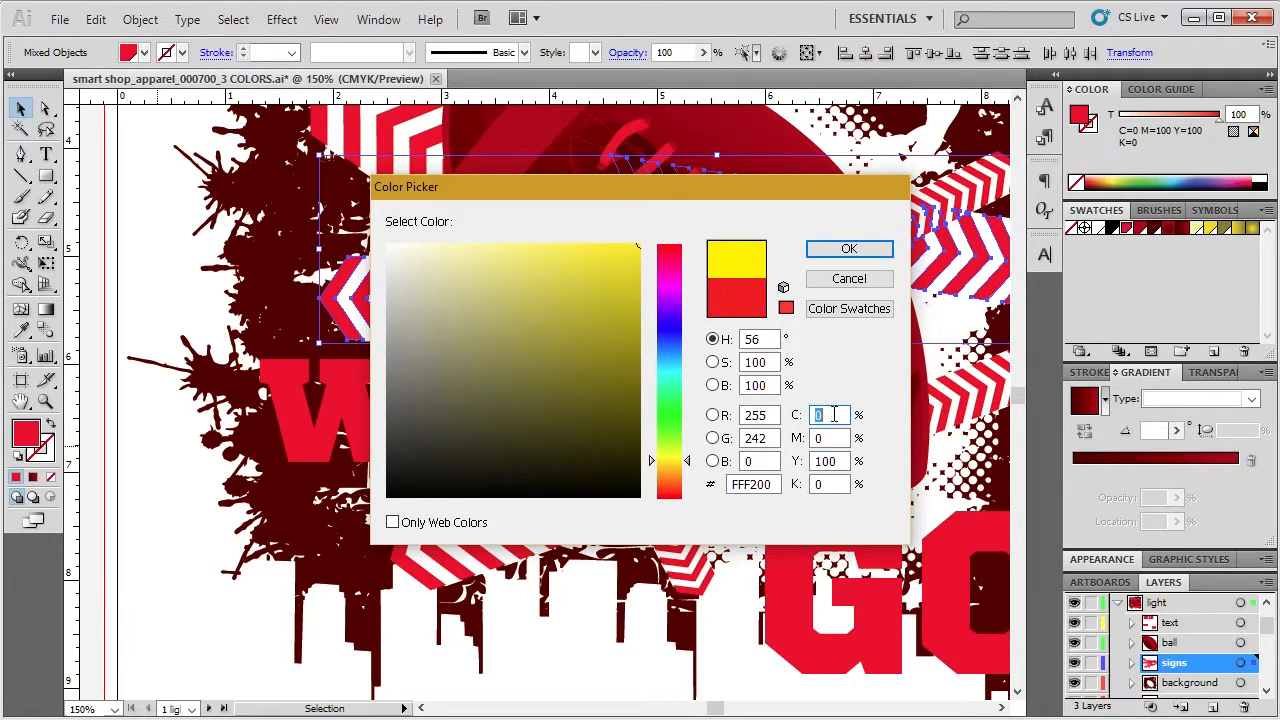
text(100)
key(Tab)
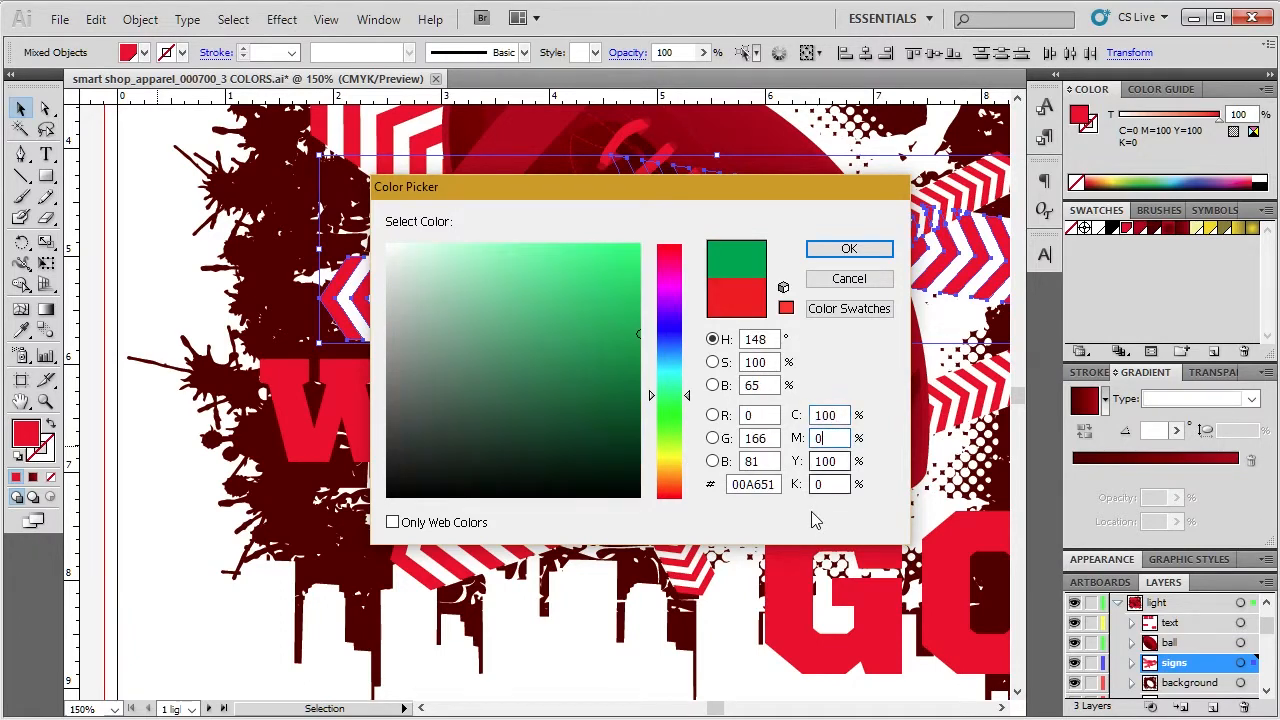
click(852, 250)
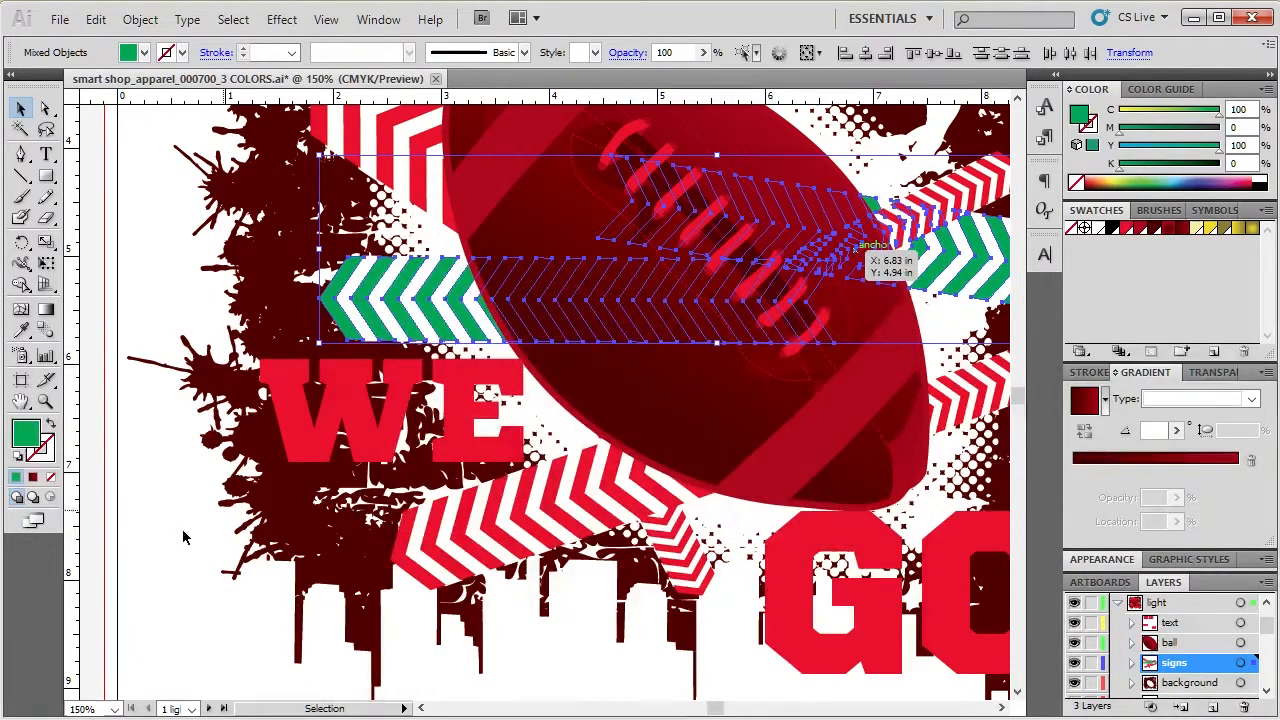
scroll(187, 533, down, 2)
click(624, 428)
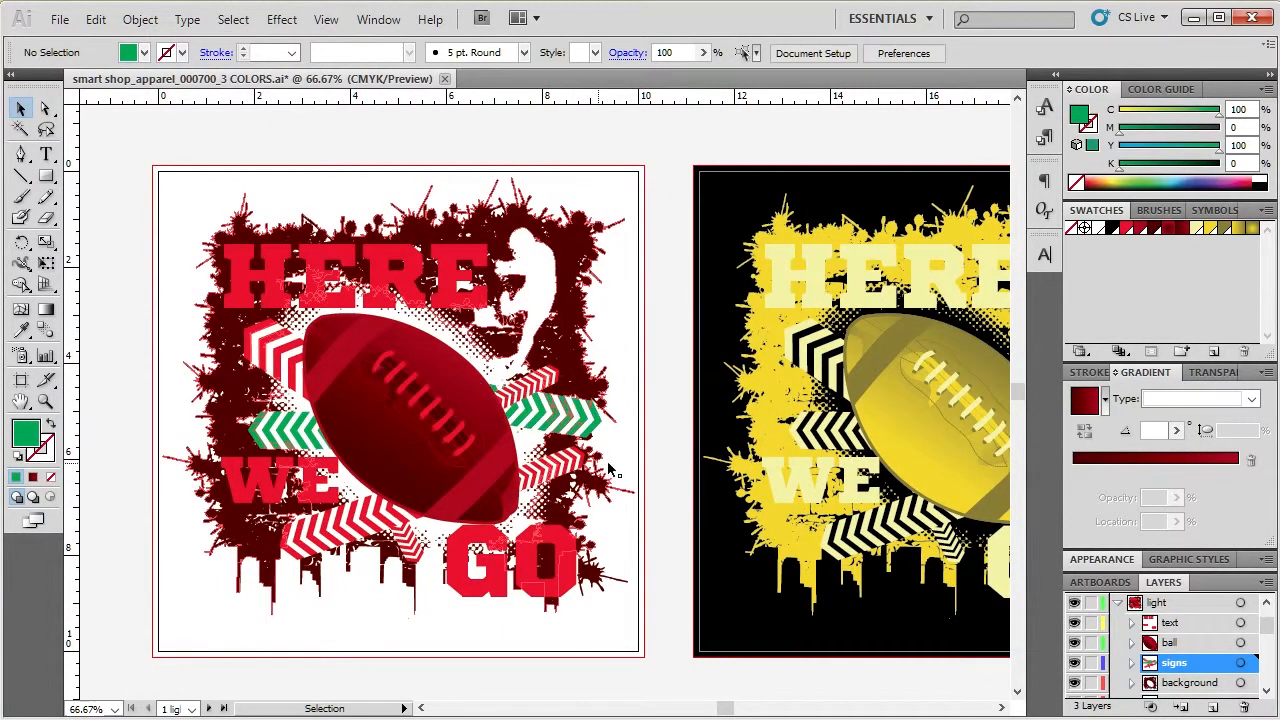
- Select both green arrow signs, save their fill as a new swatch, and make that swatch global
scroll(337, 437, up, 2)
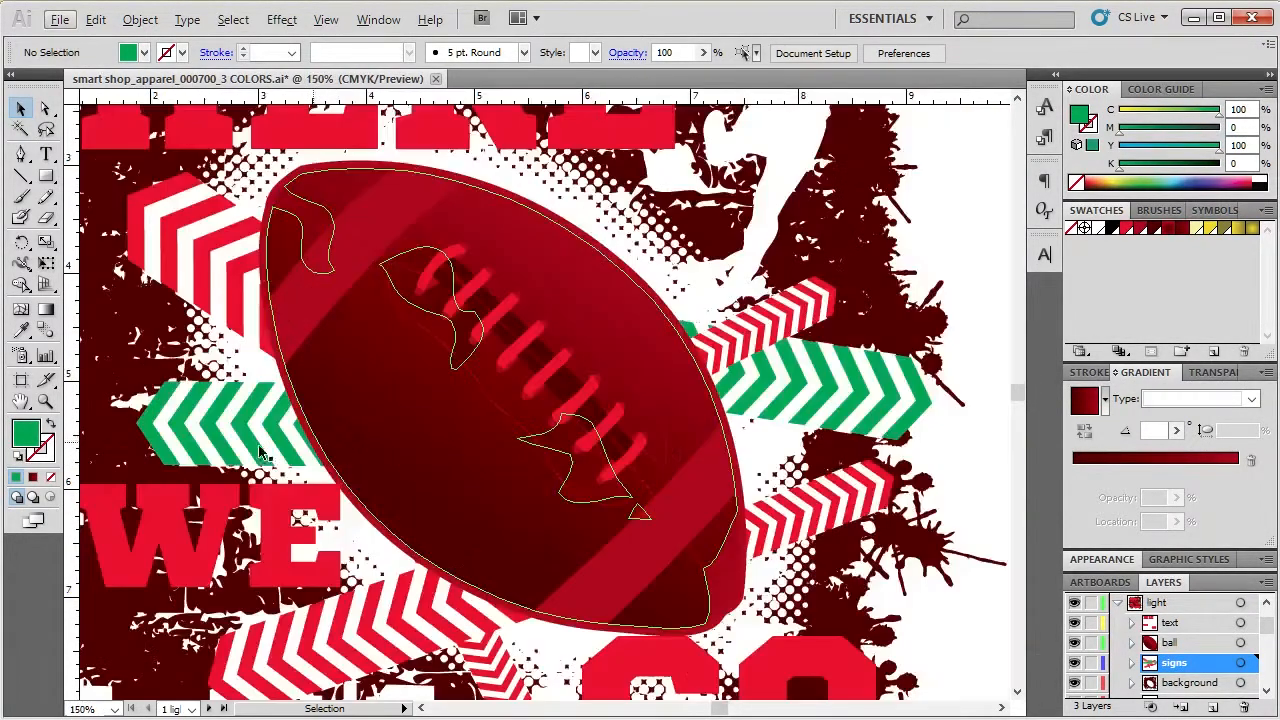
click(158, 436)
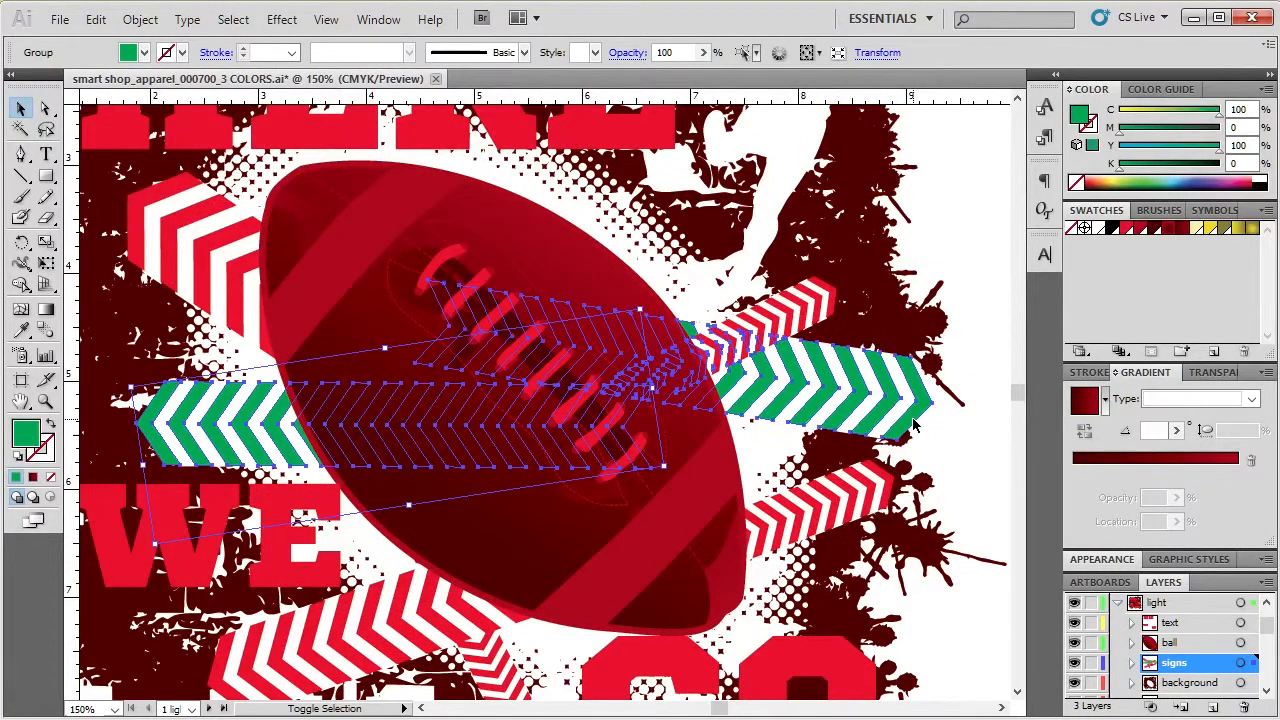
shift+click(697, 362)
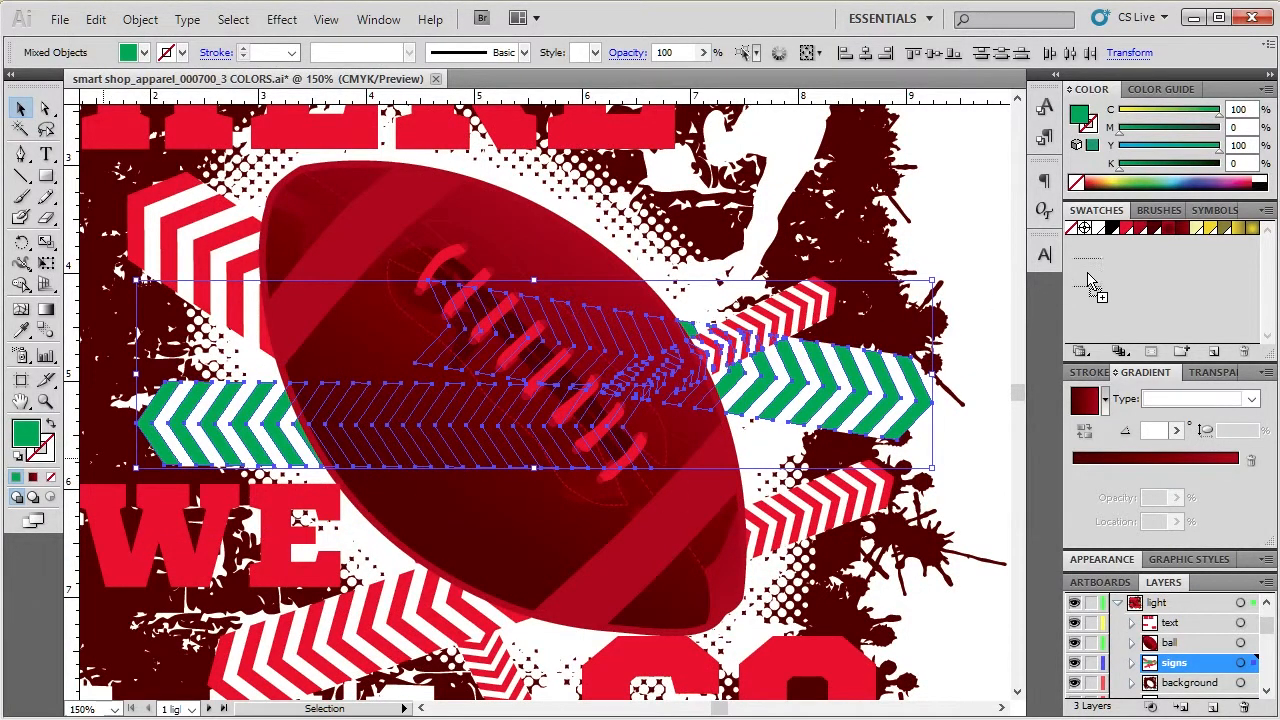
drag(30, 440, 1072, 245)
double_click(1073, 245)
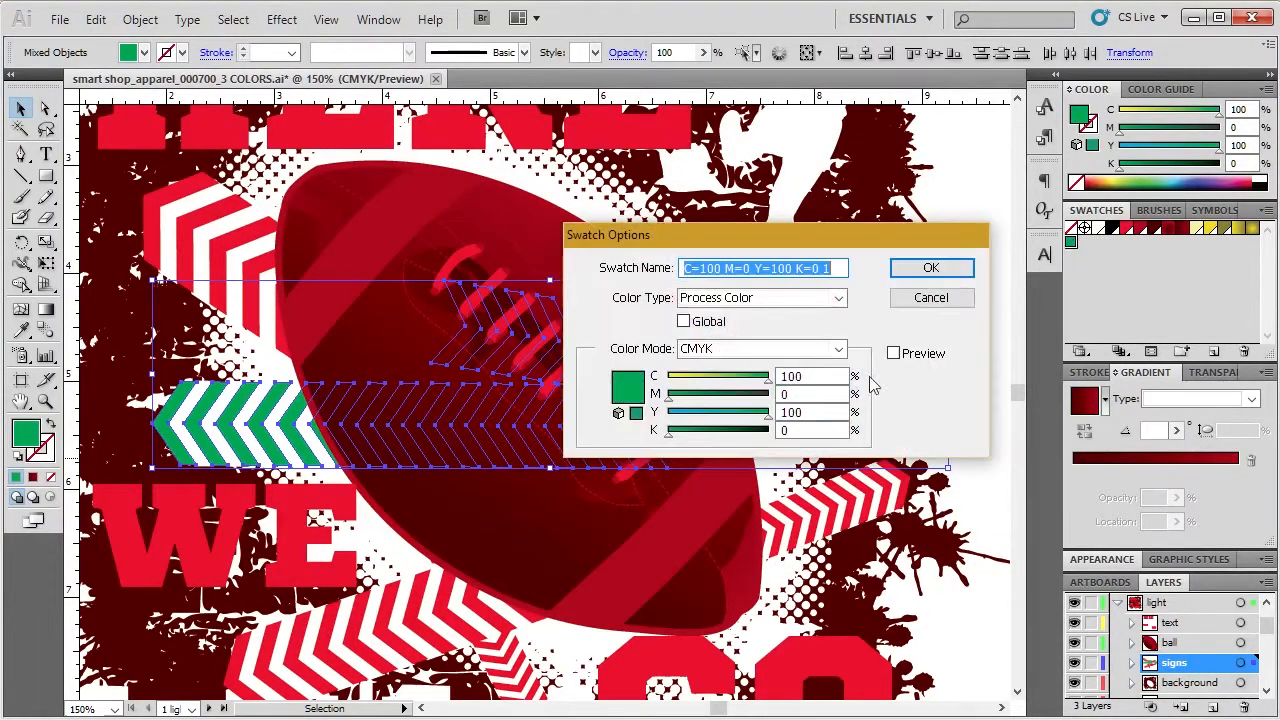
click(683, 321)
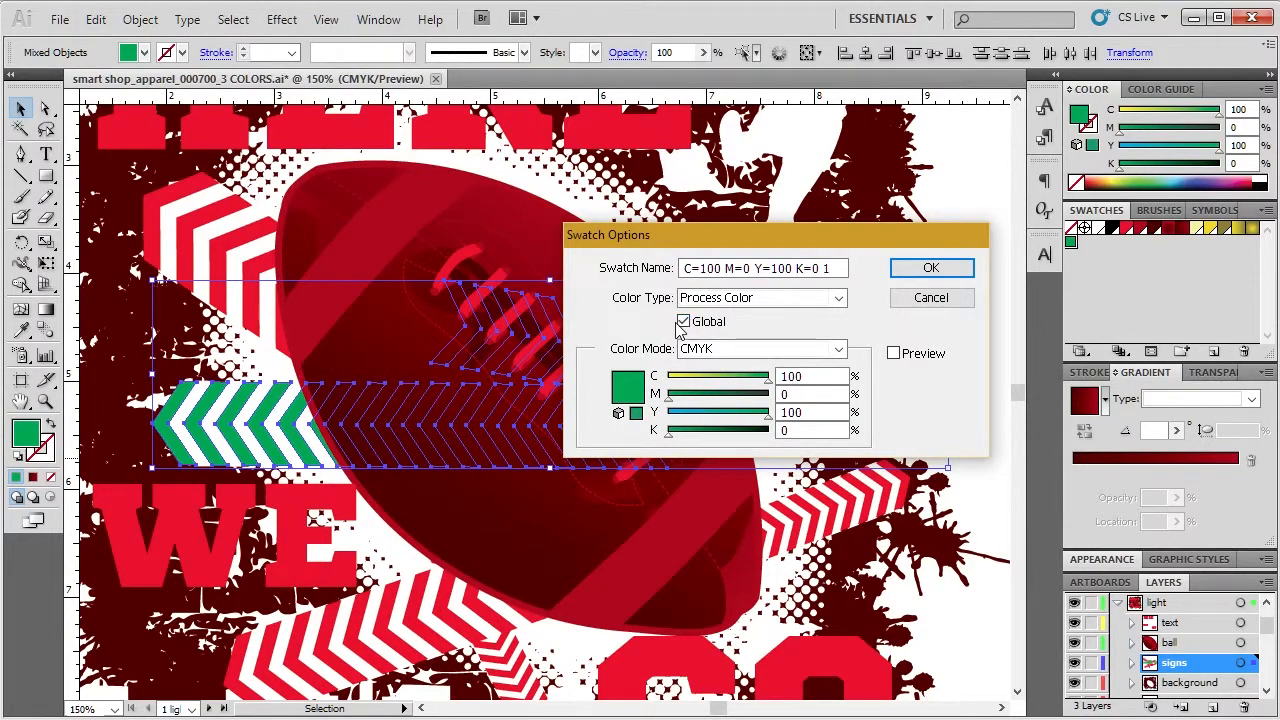
click(935, 268)
key(ctrl+minus)
key(ctrl+minus)
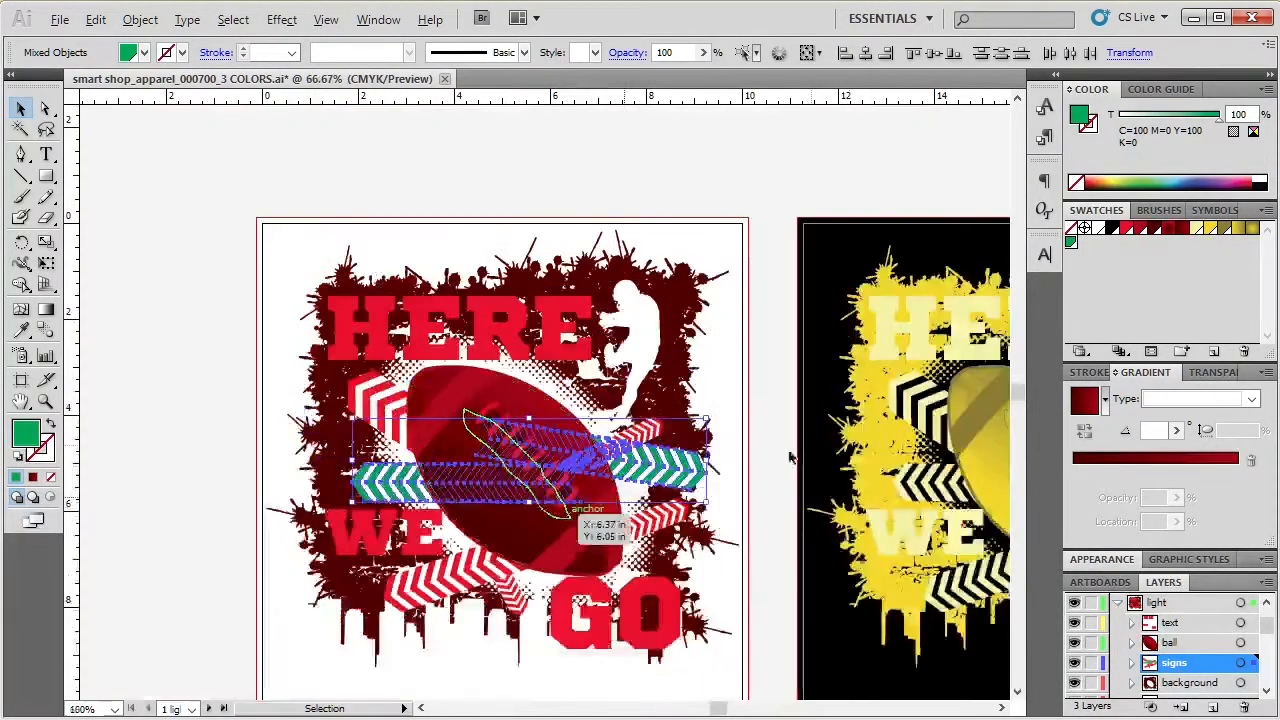
click(789, 427)
- Change the global green swatch to cyan 100%, magenta 0%, yellow 0% and black 50%, previewing it before applying
scroll(694, 508, up, 1)
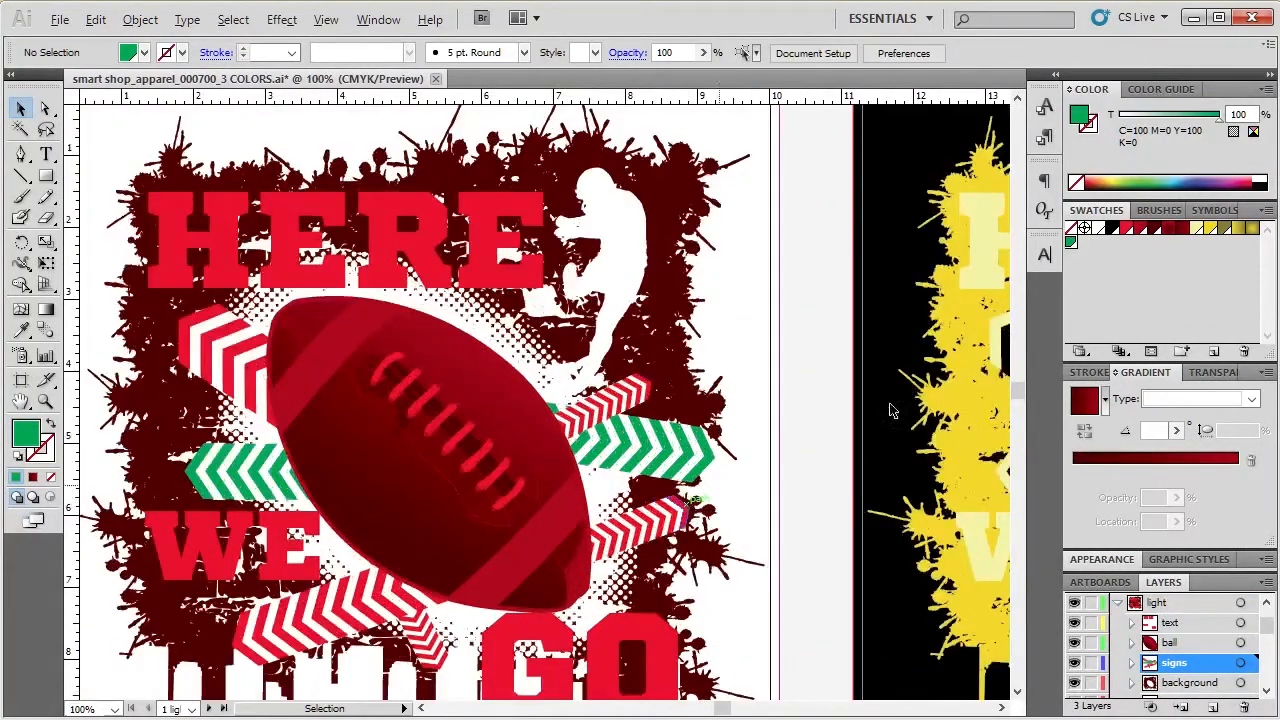
double_click(1071, 244)
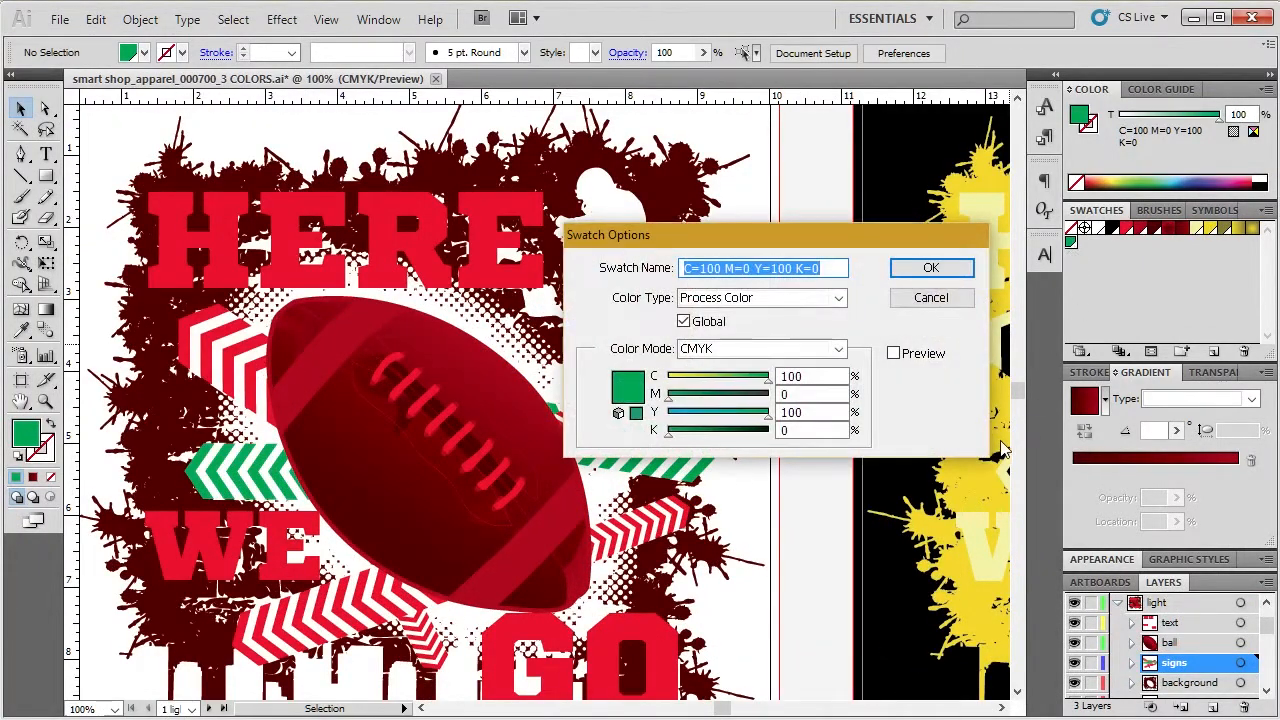
double_click(792, 376)
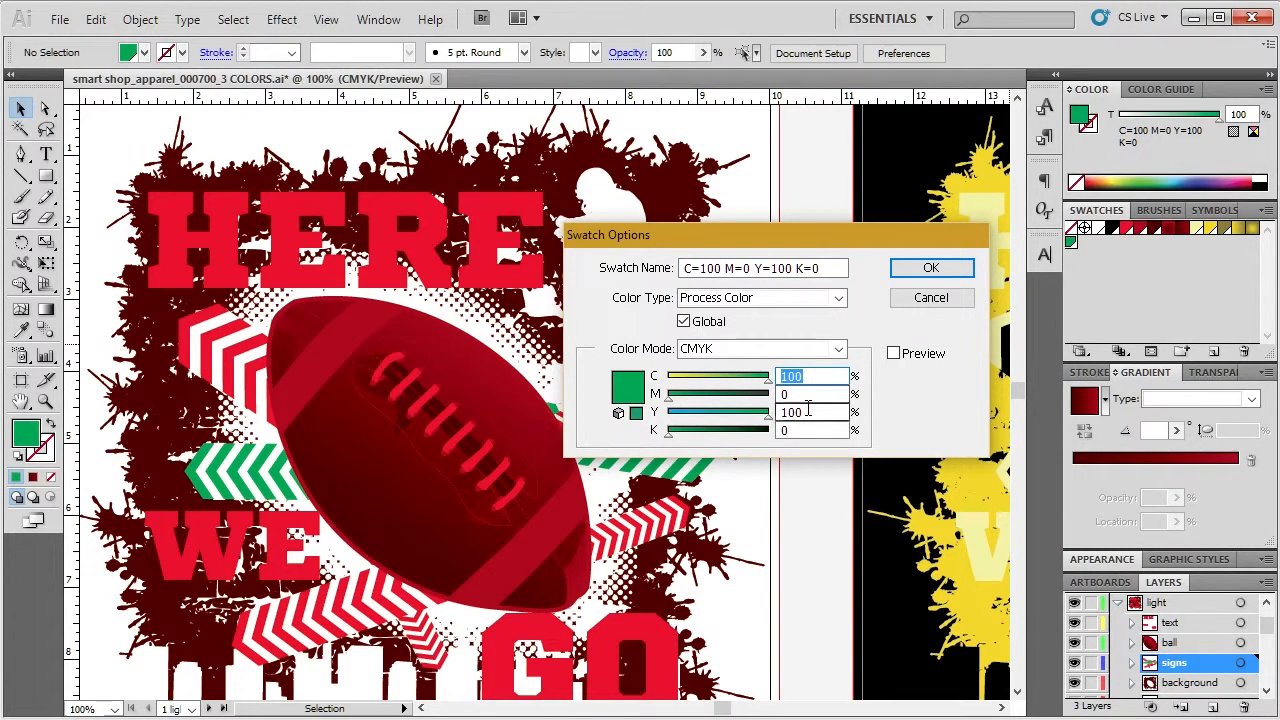
double_click(795, 412)
key(BackSpace)
text(0)
double_click(806, 430)
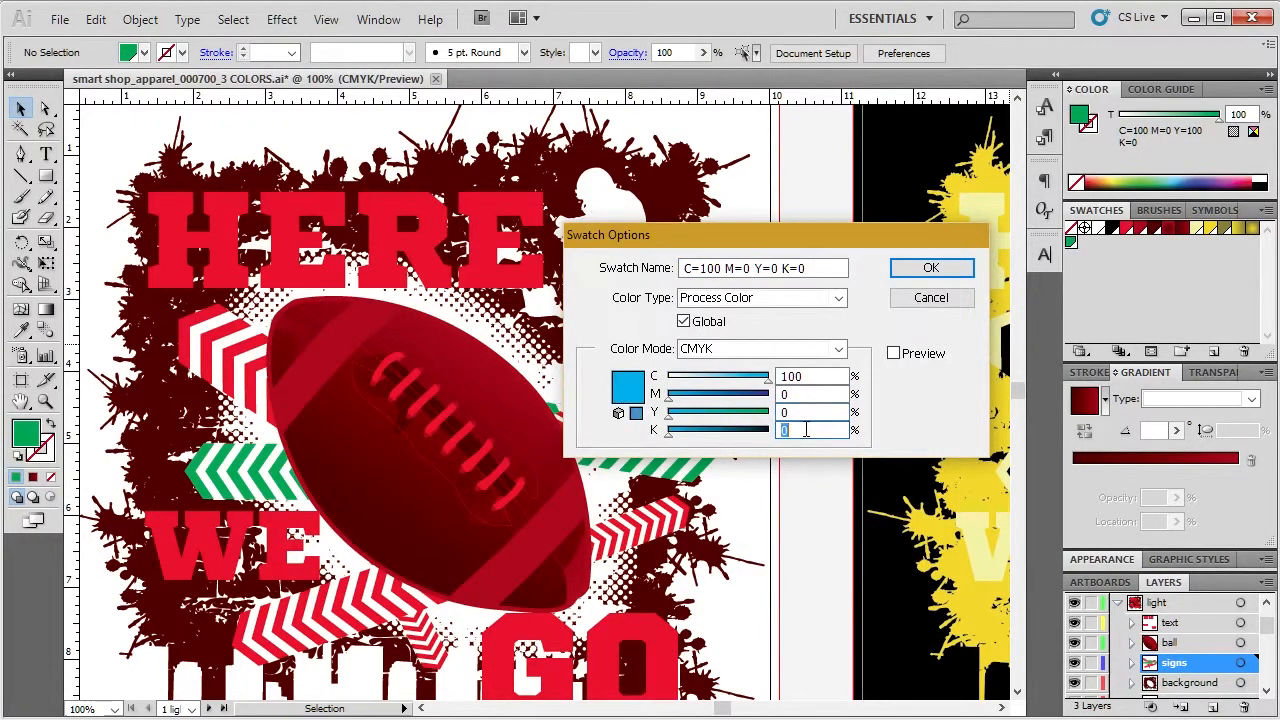
text(50)
click(893, 353)
click(931, 268)
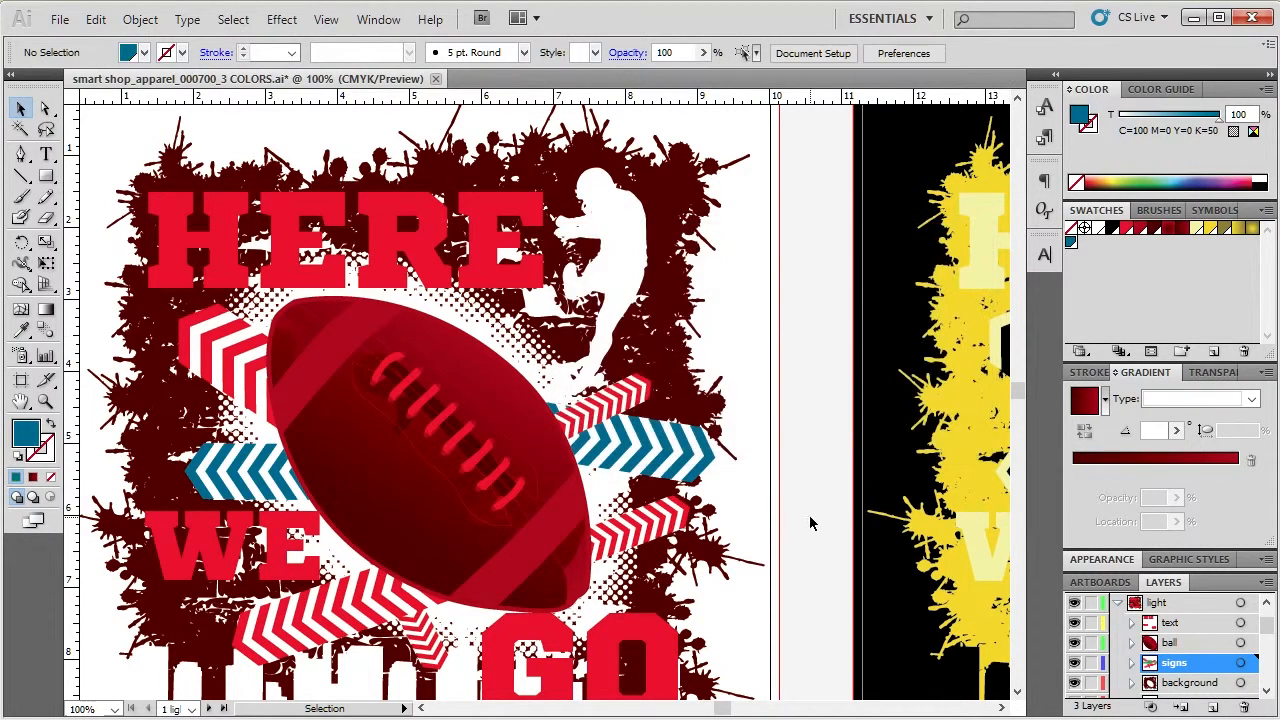
- Inspect the HERE headline on the light artboard by selecting it to check its type settings
drag(557, 543, 622, 475)
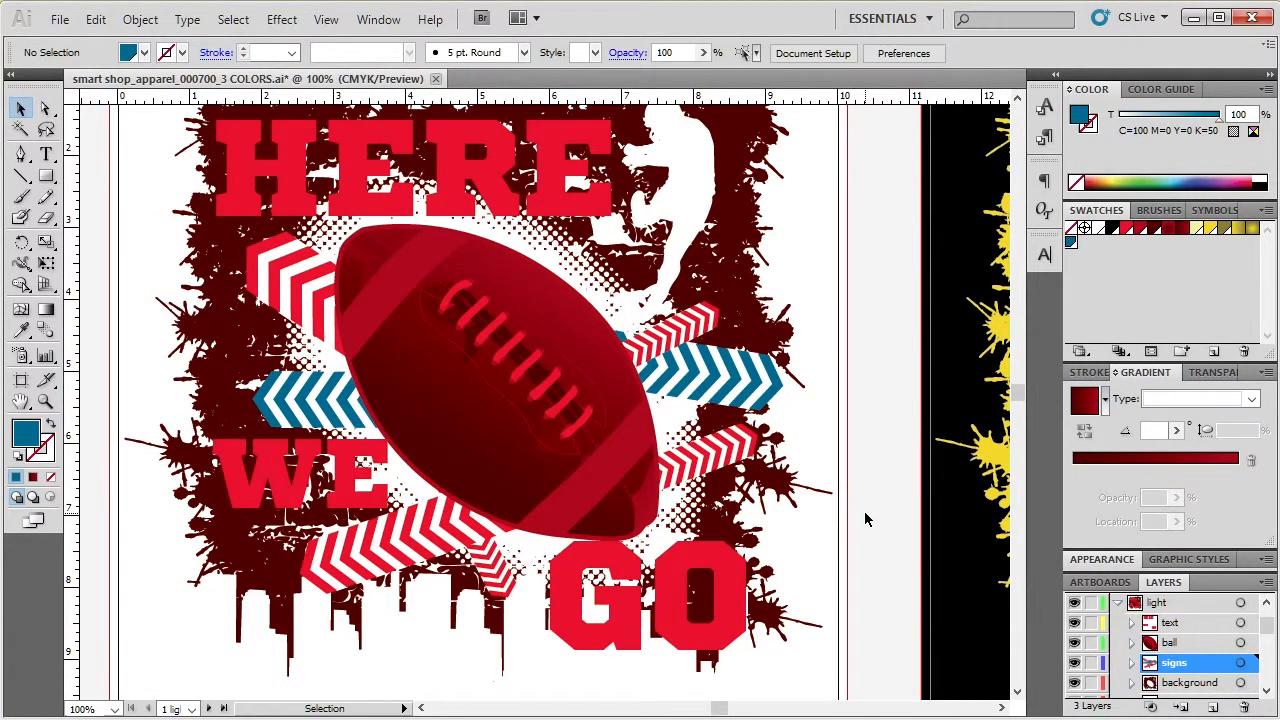
scroll(866, 519, up, 1)
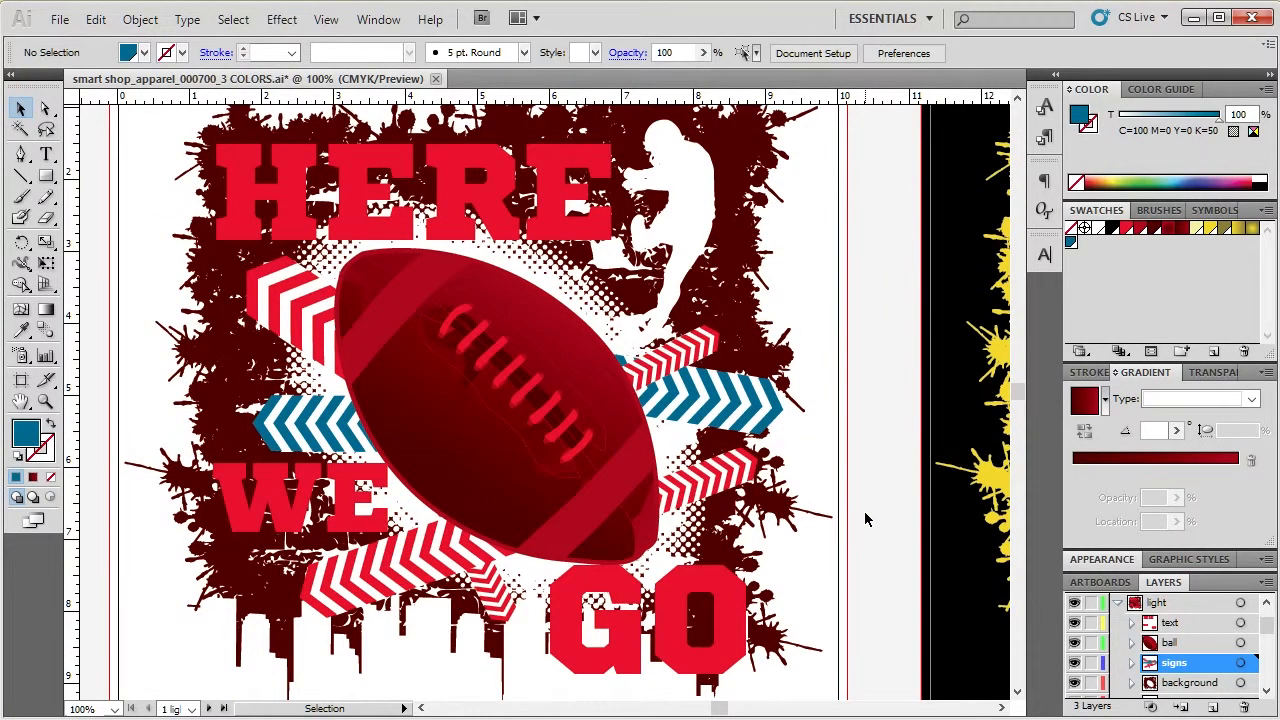
click(540, 230)
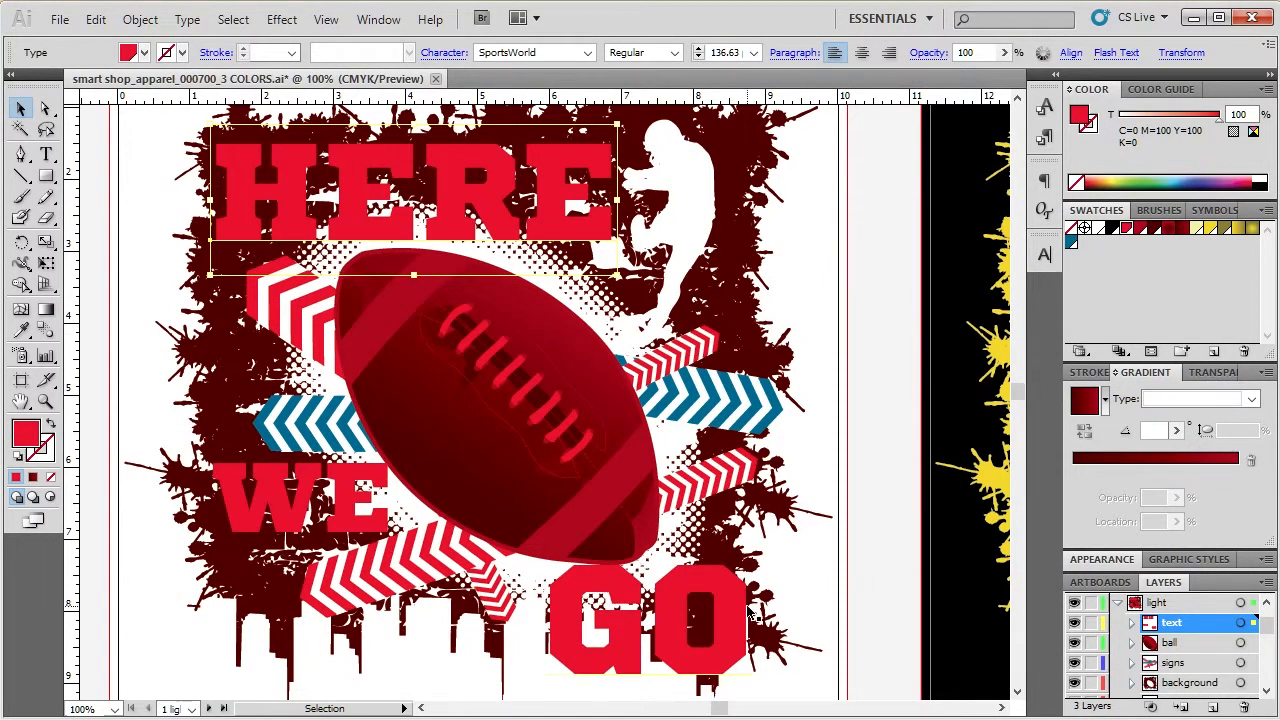
click(853, 424)
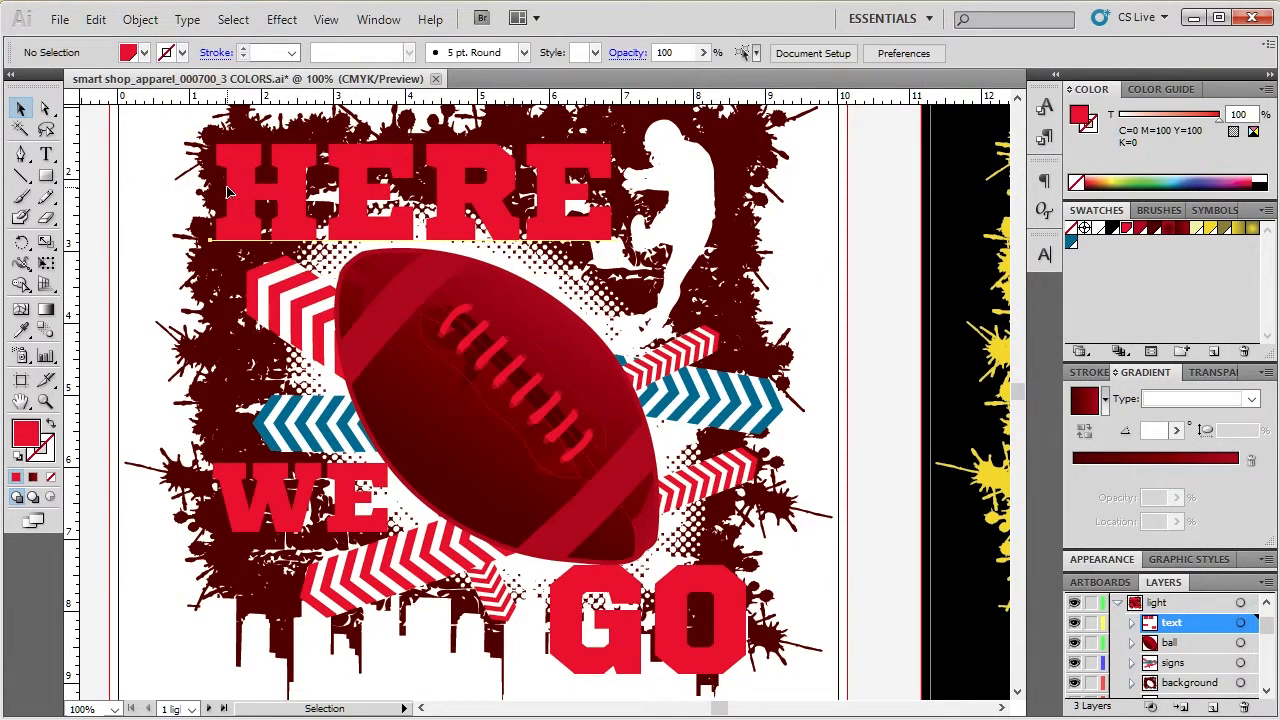
click(230, 198)
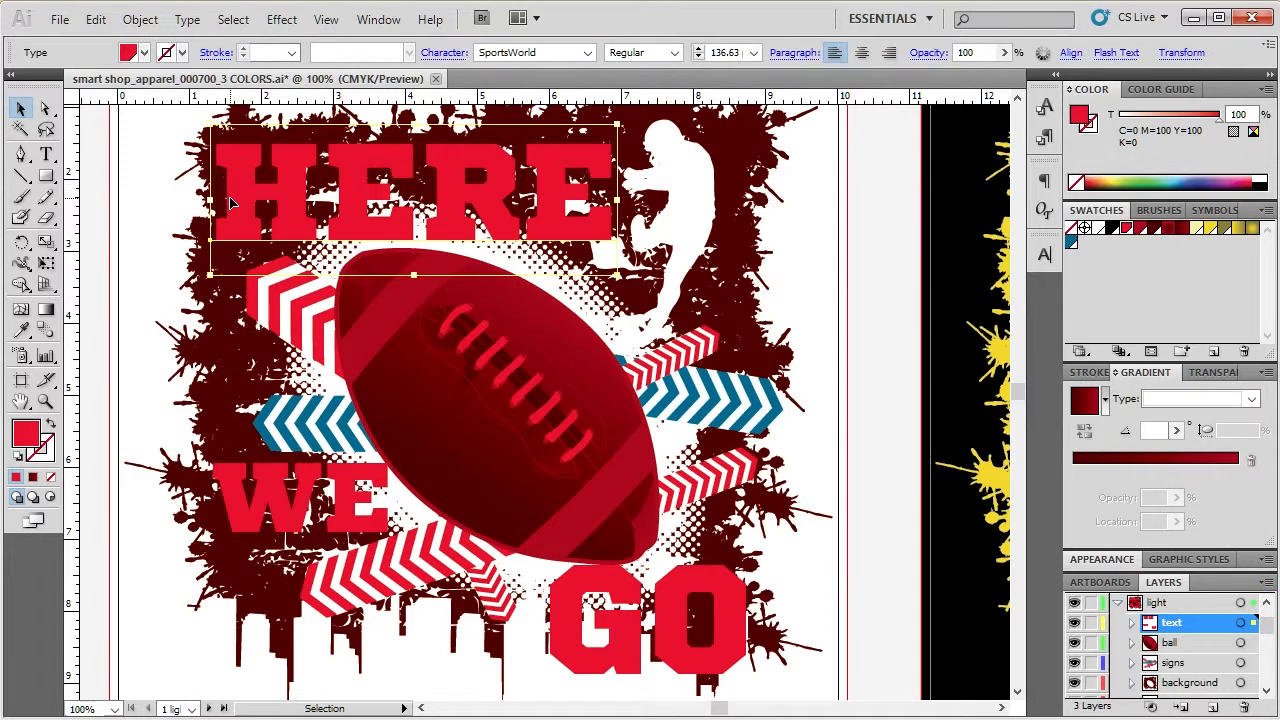
click(102, 180)
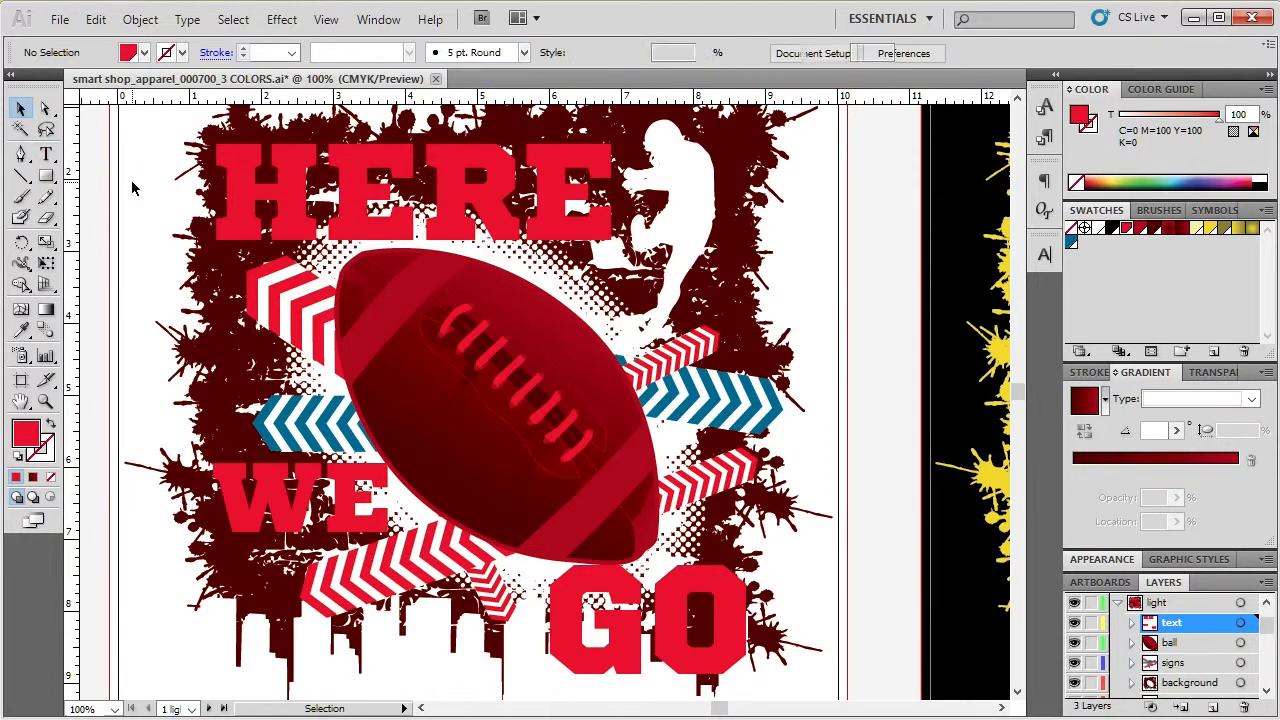
- Replace the HERE headline text with "smaRT"
key(t)
click(20, 107)
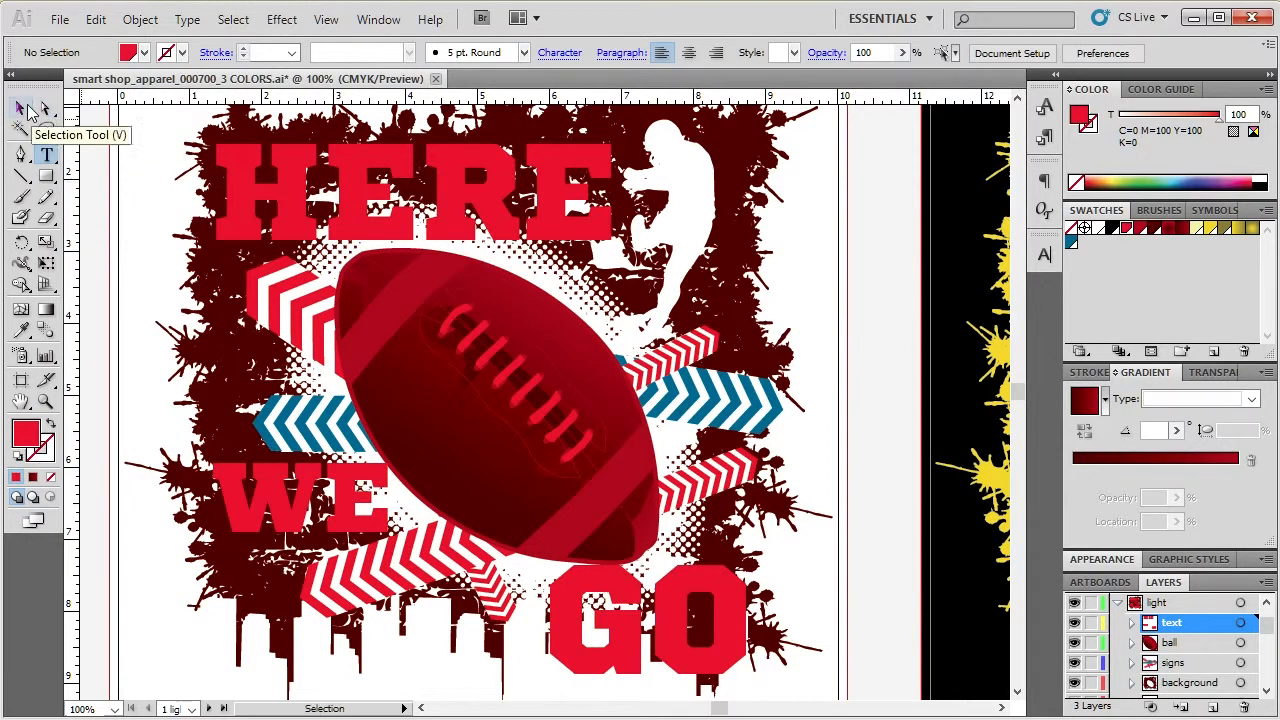
click(285, 225)
key(t)
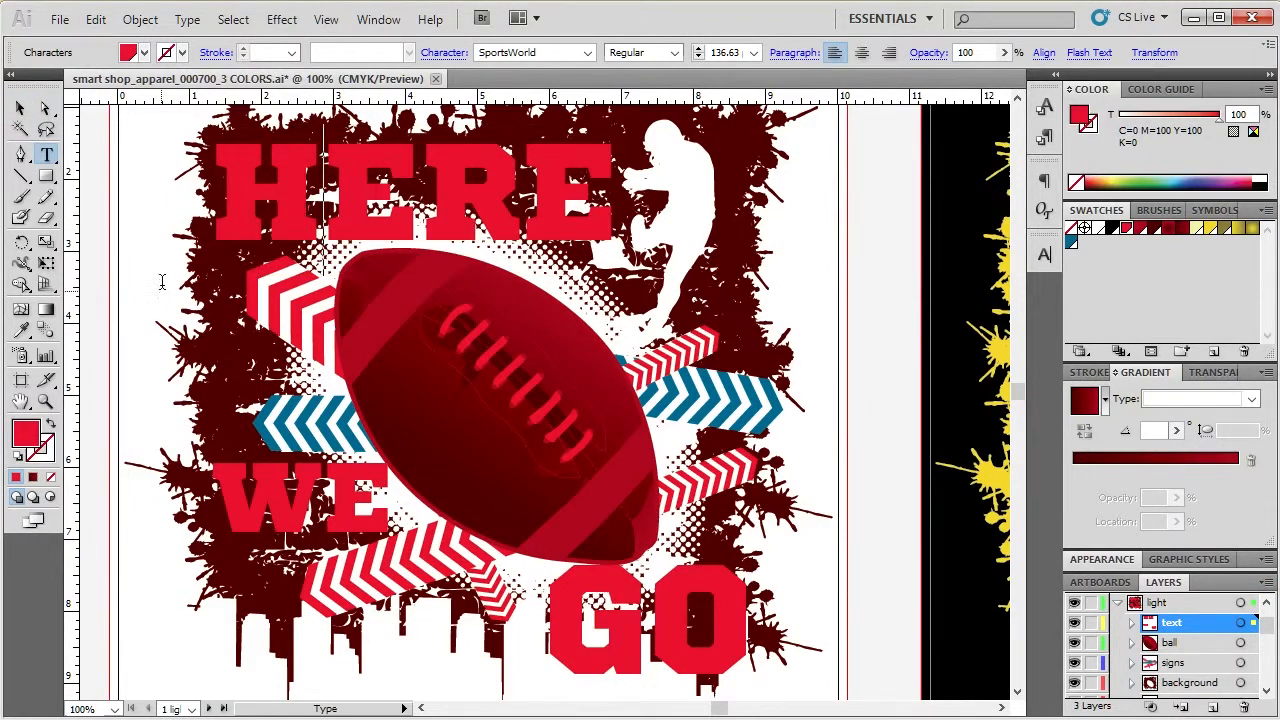
drag(235, 206, 706, 206)
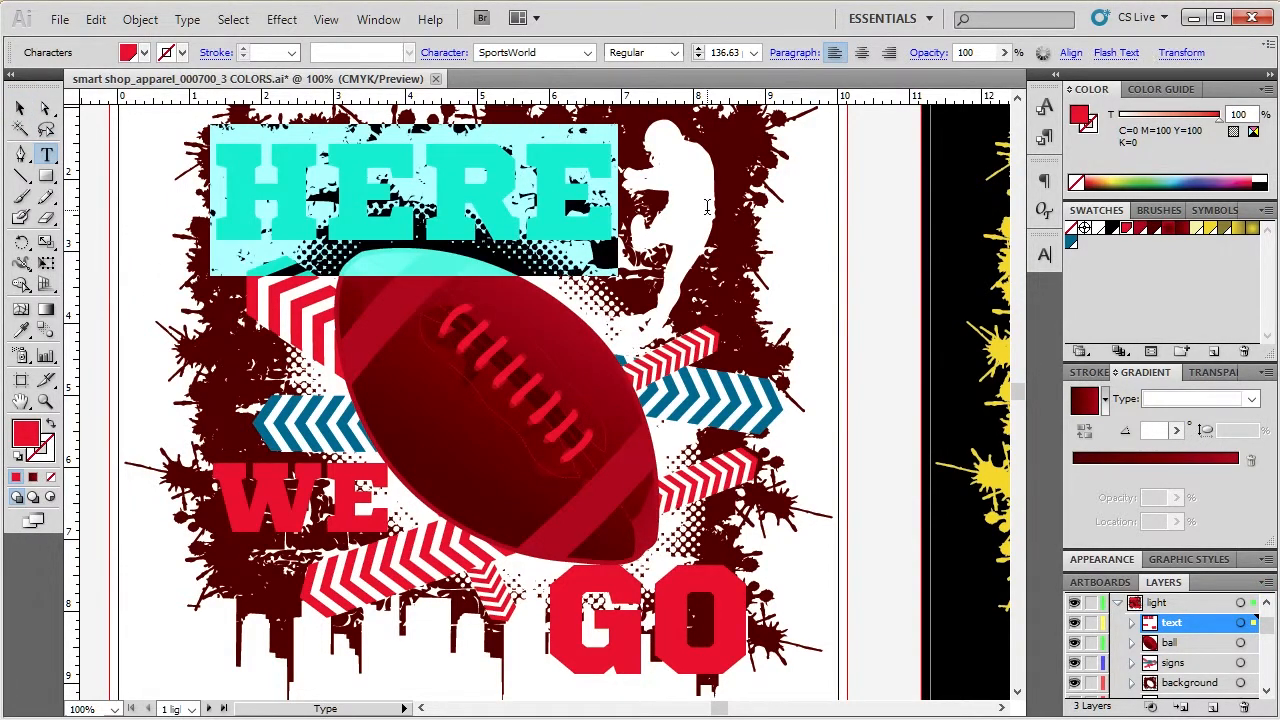
text(sma)
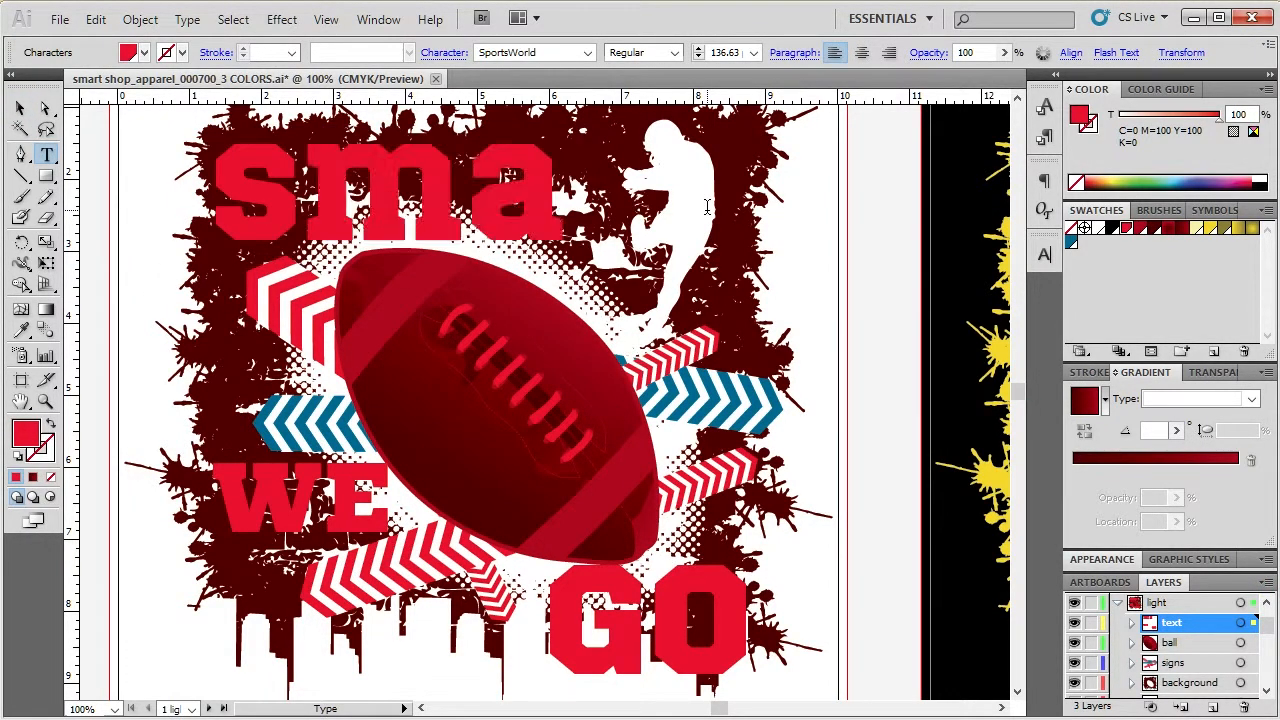
text(RT)
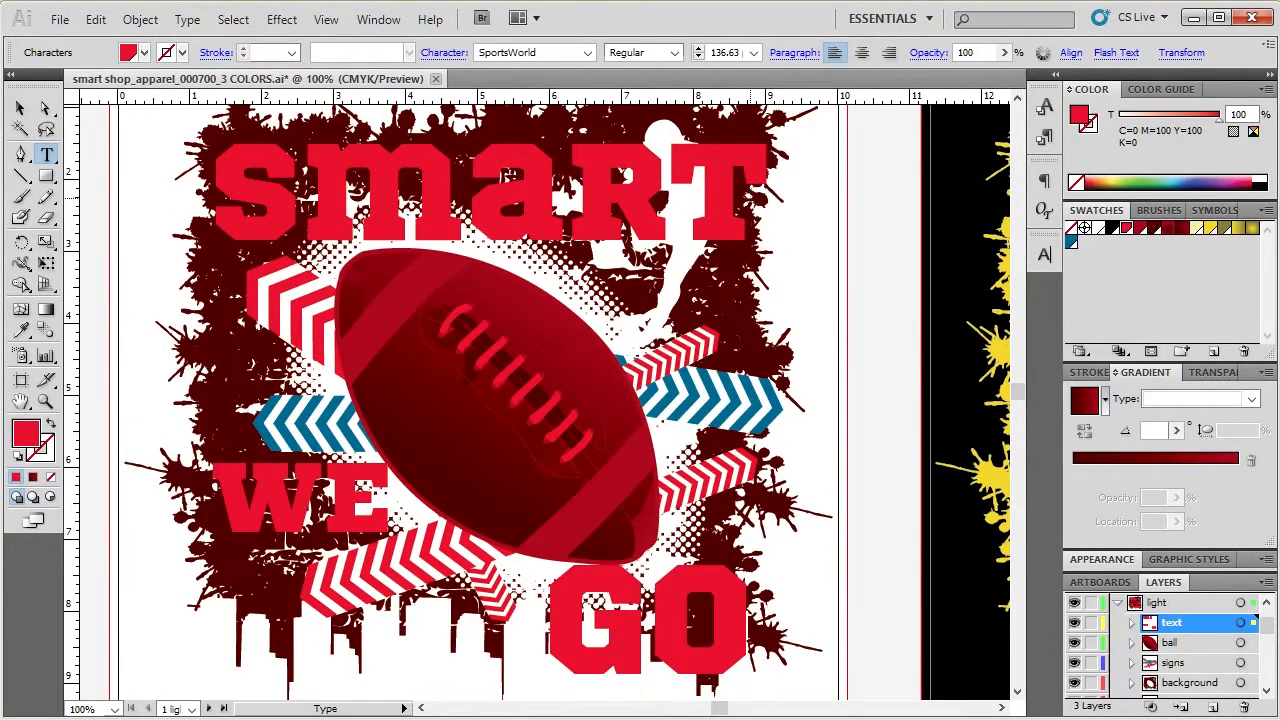
- Select the whole "smaRT" headline and open its character settings
double_click(509, 175)
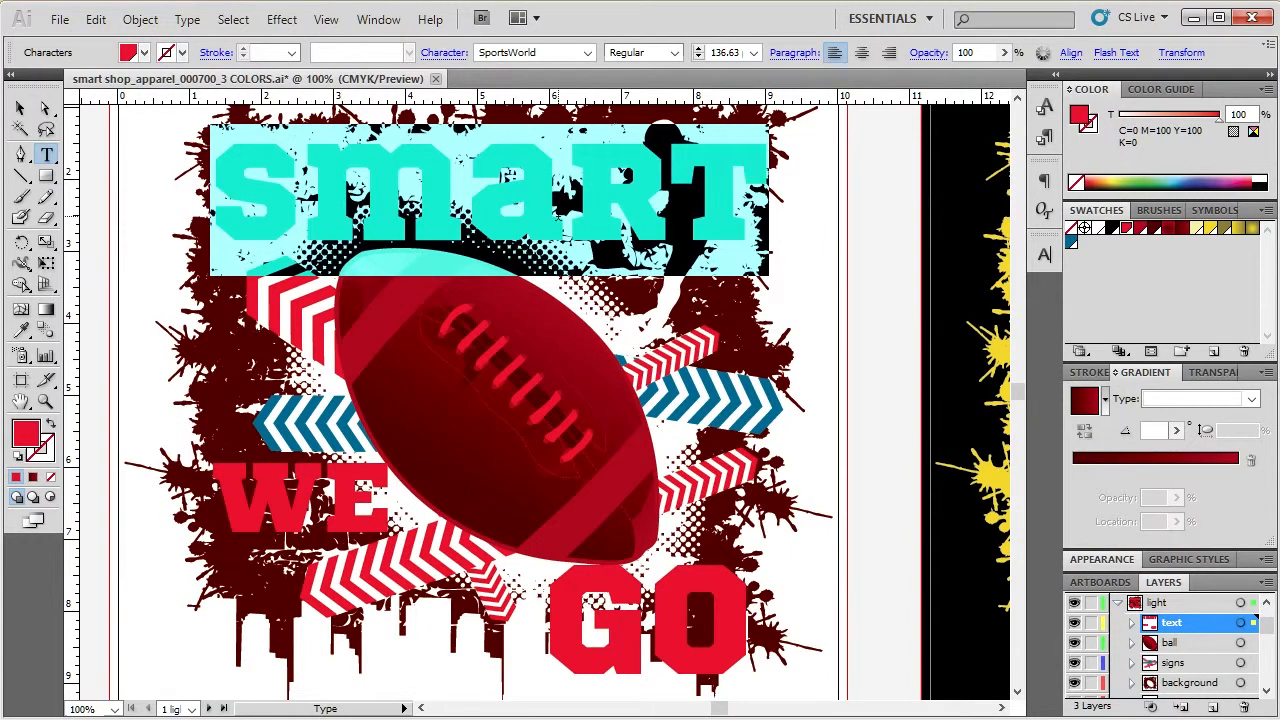
click(1051, 257)
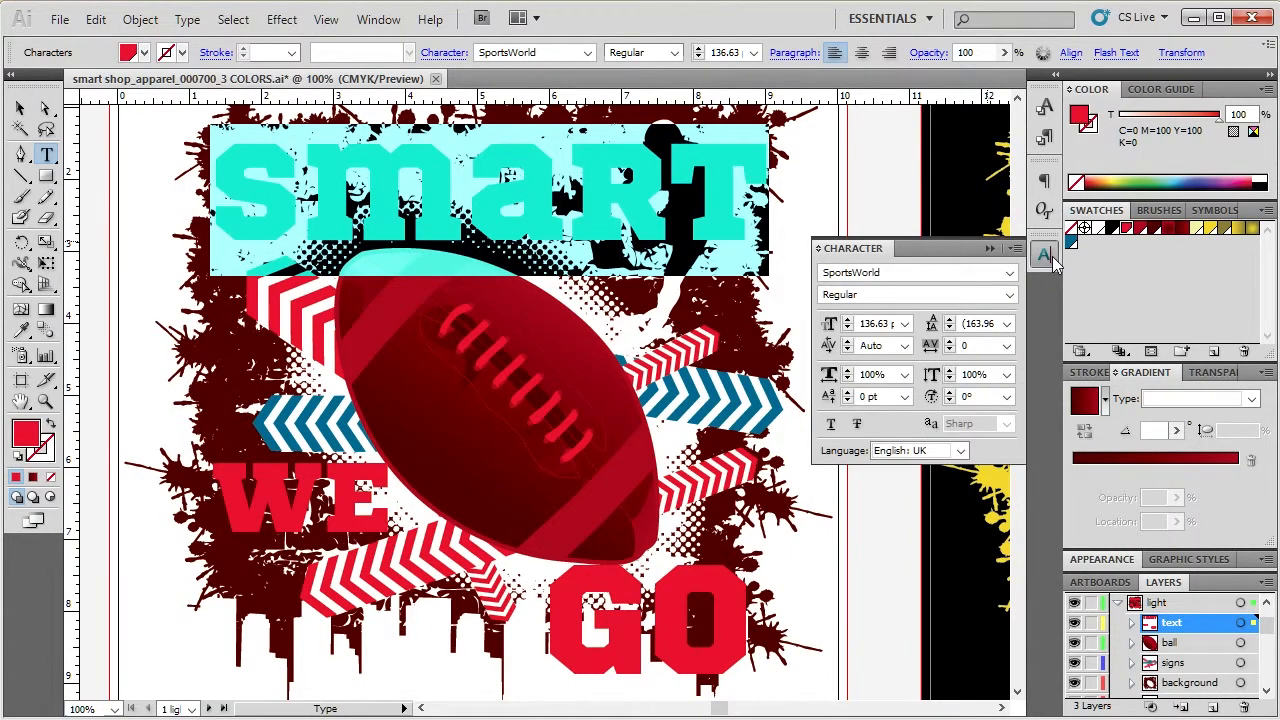
click(708, 190)
drag(722, 200, 300, 200)
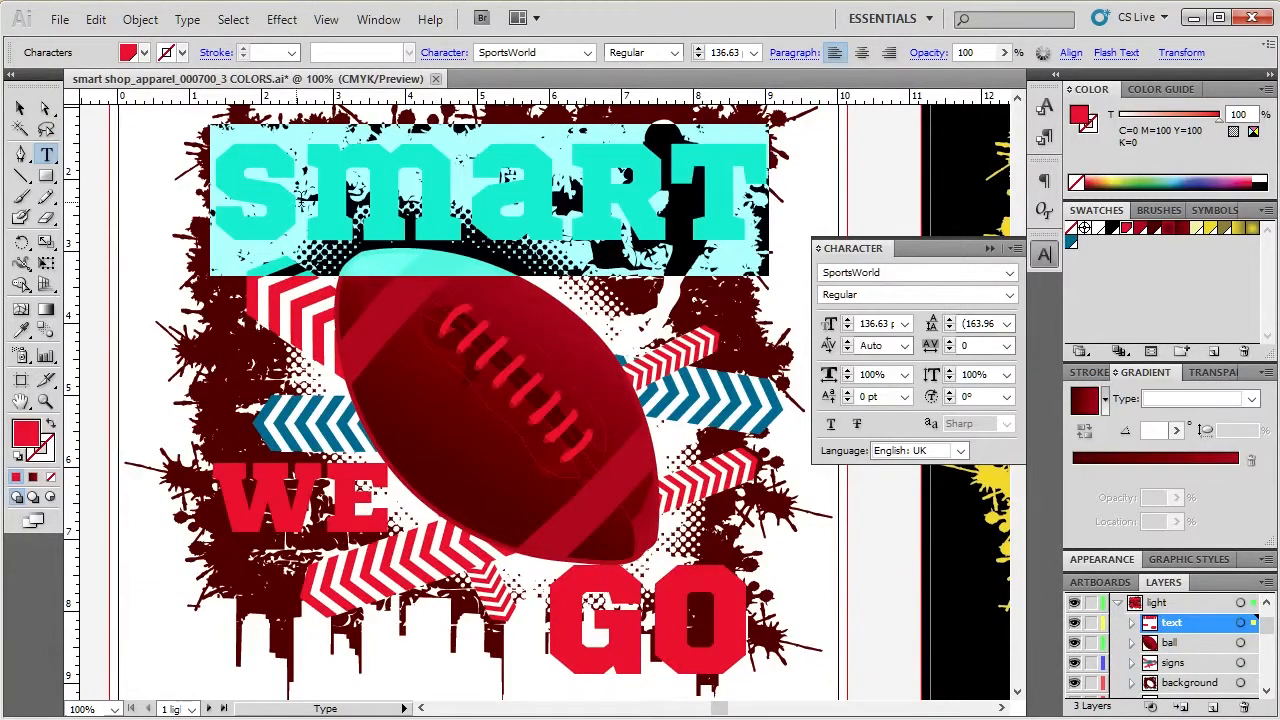
click(140, 20)
click(145, 24)
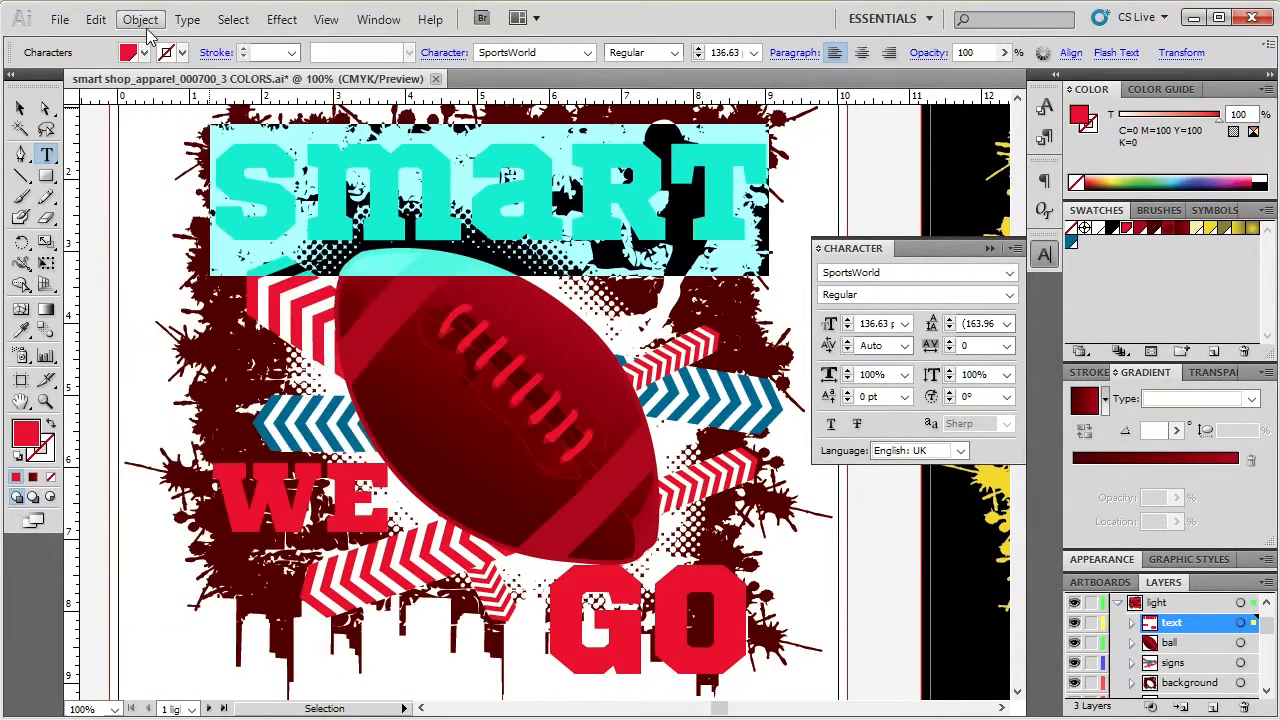
drag(224, 195, 733, 212)
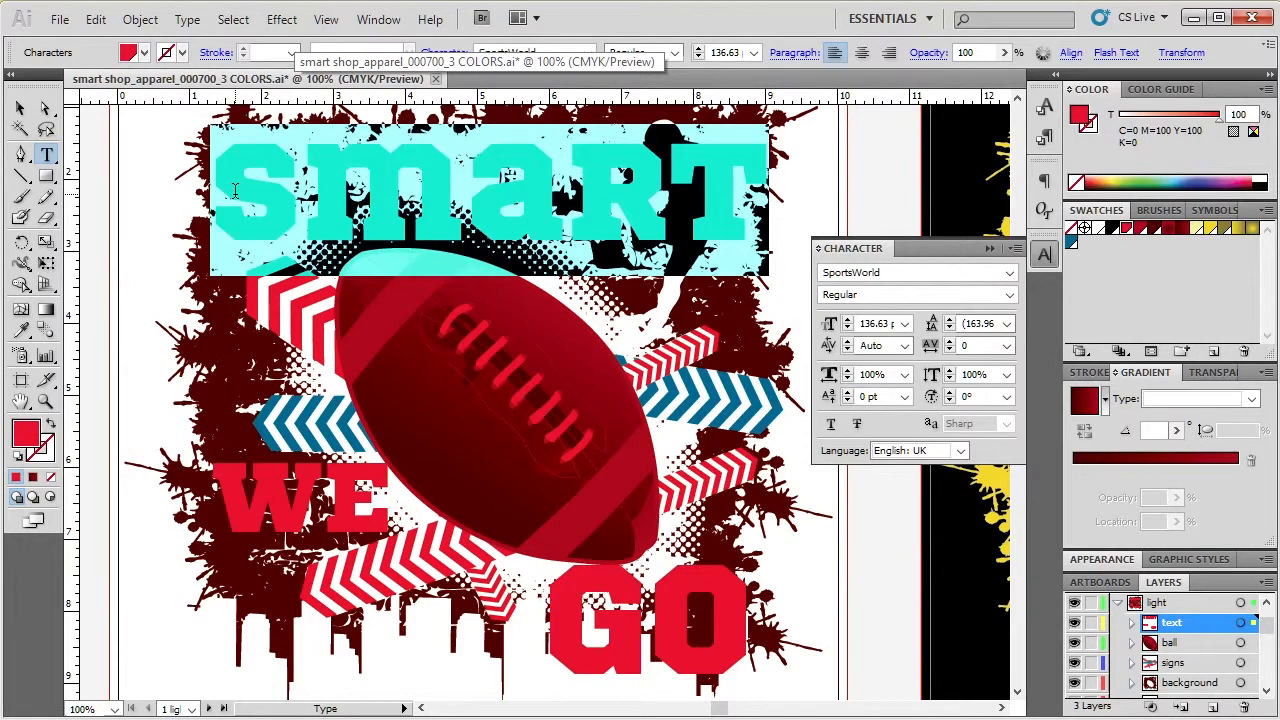
- Convert the selected "smaRT" headline text to UPPERCASE and deselect it
click(233, 19)
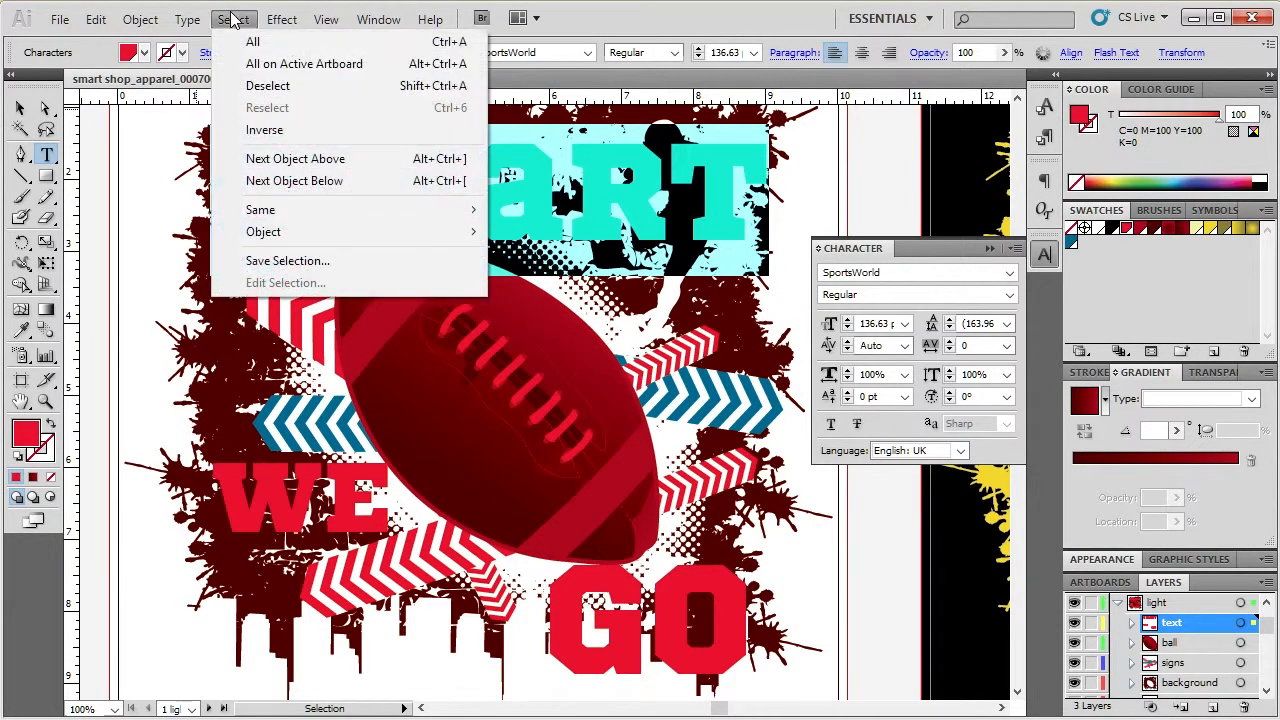
mouse_move(193, 23)
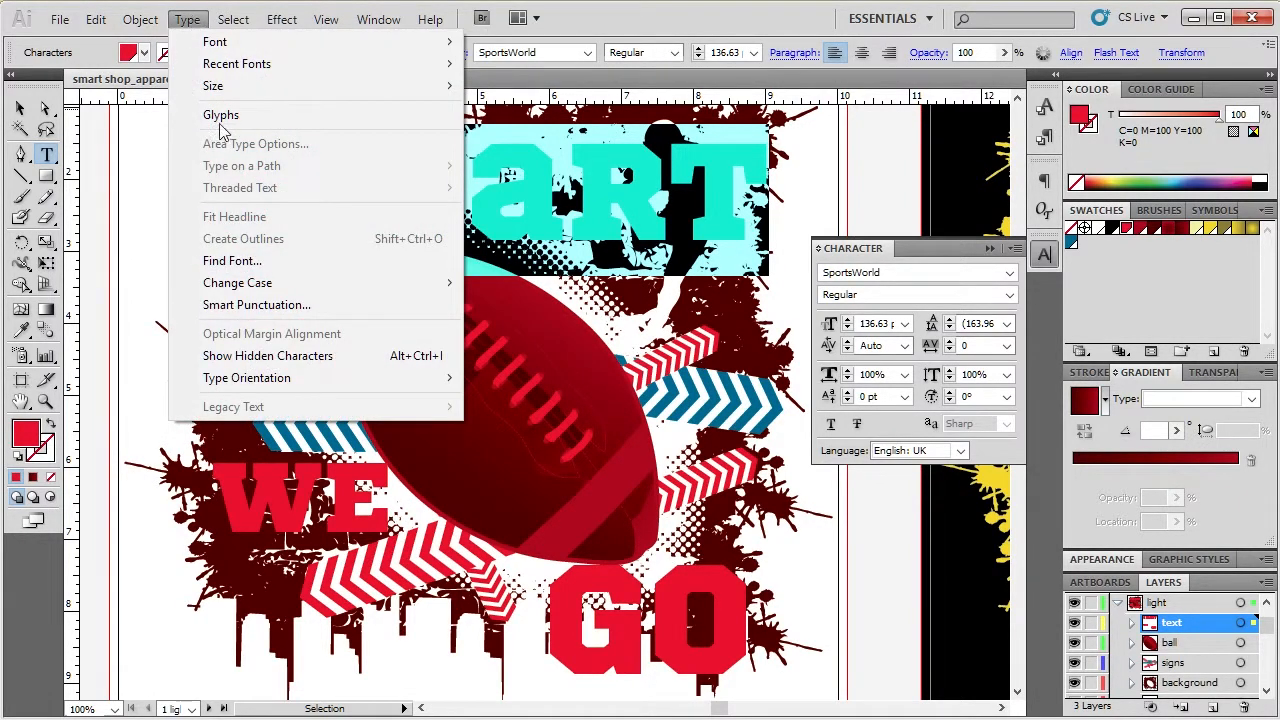
mouse_move(264, 286)
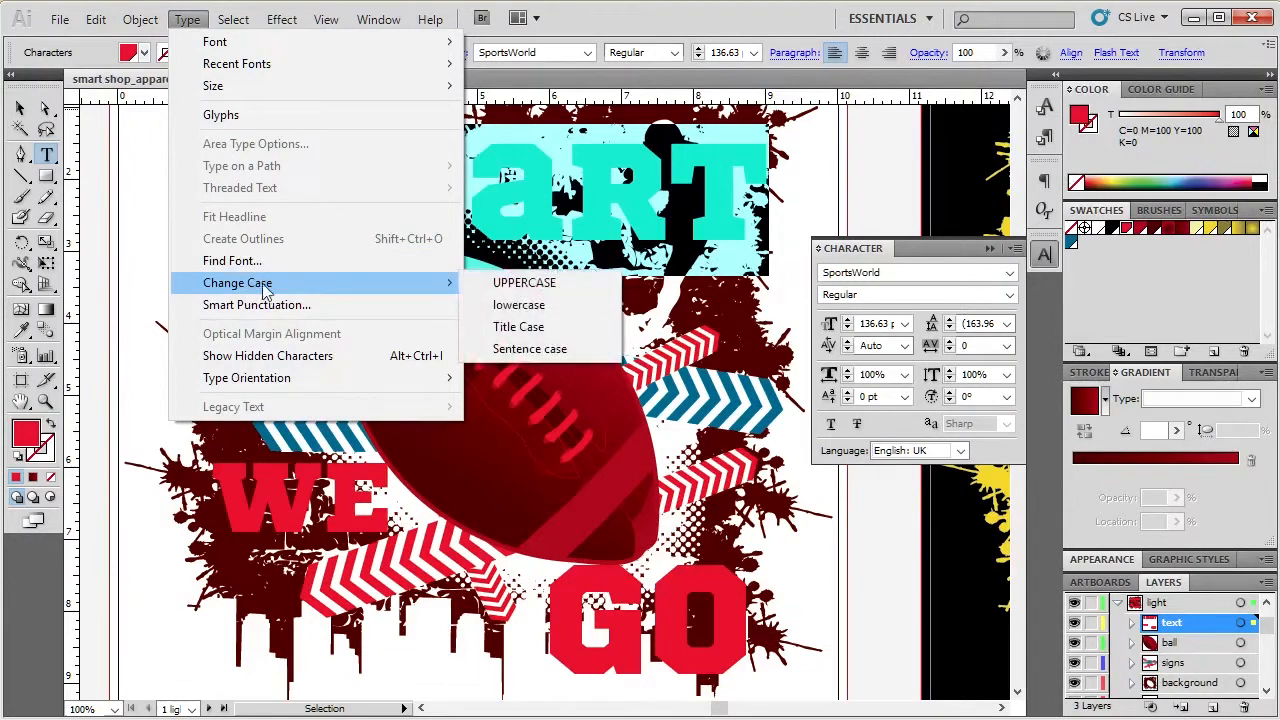
click(540, 285)
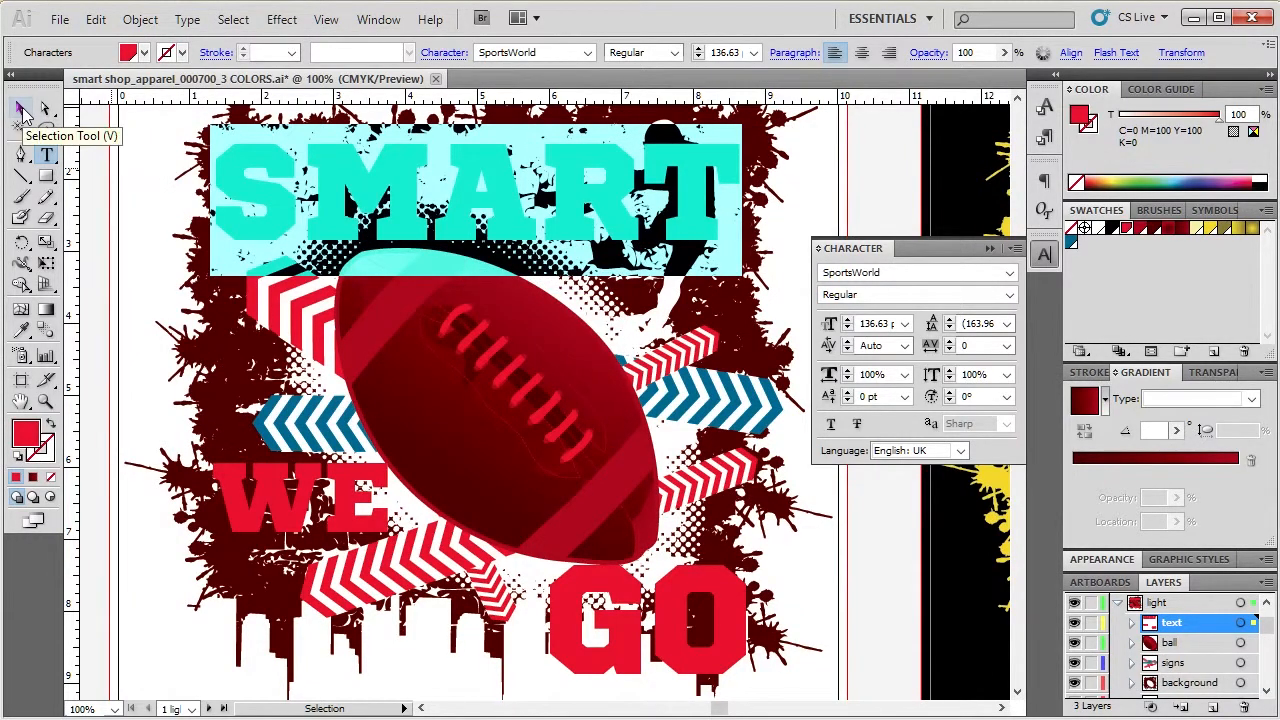
click(22, 110)
click(836, 183)
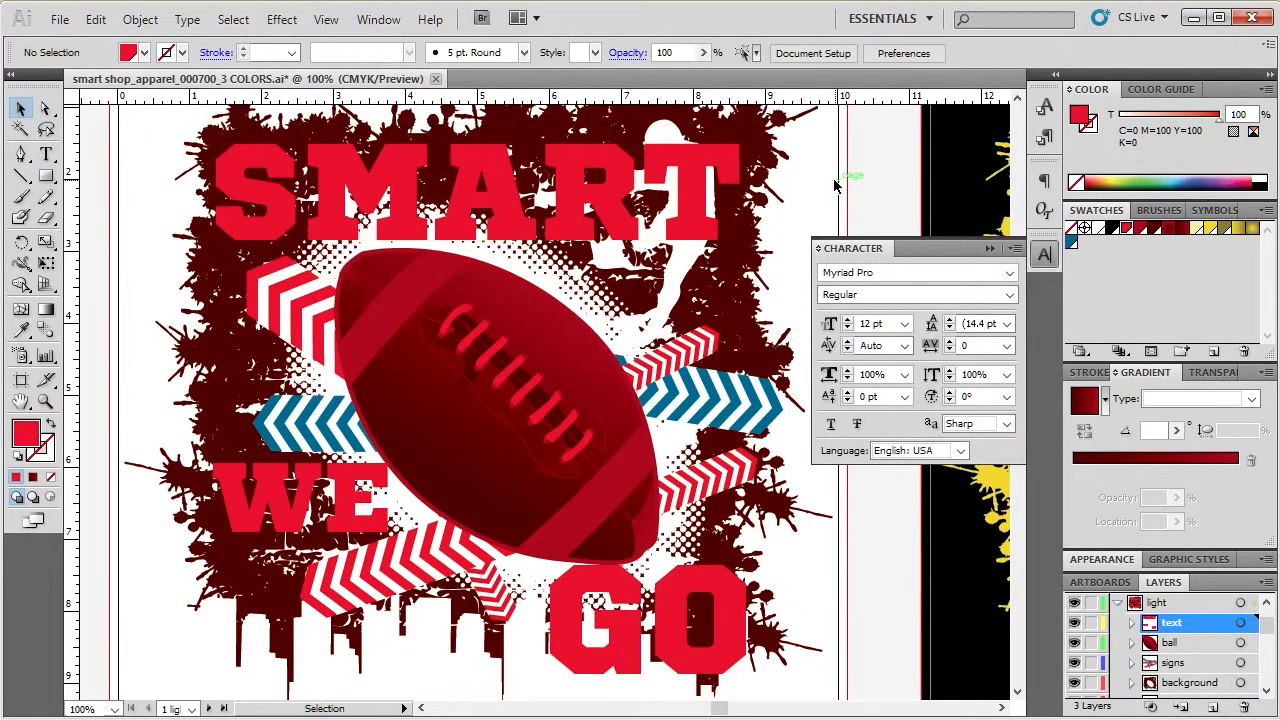
- Select the SMART headline and examine how its character settings can be shown and hidden
click(712, 205)
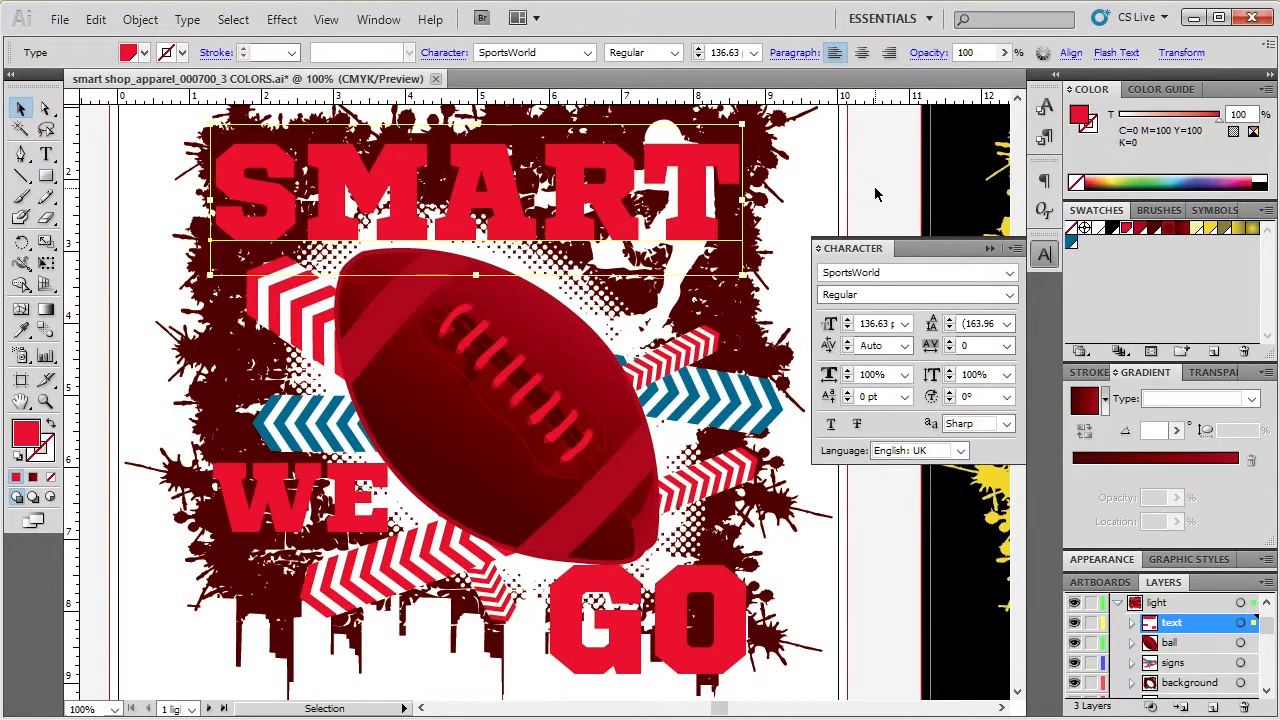
click(1042, 256)
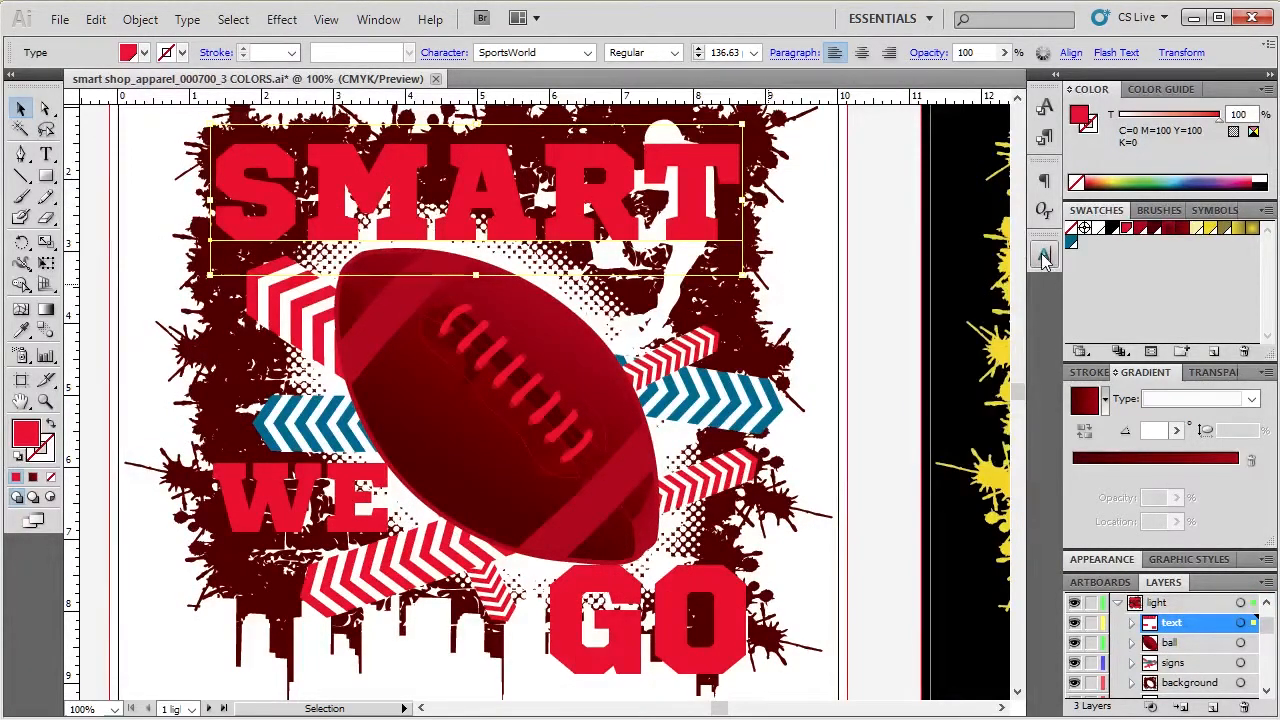
click(1043, 257)
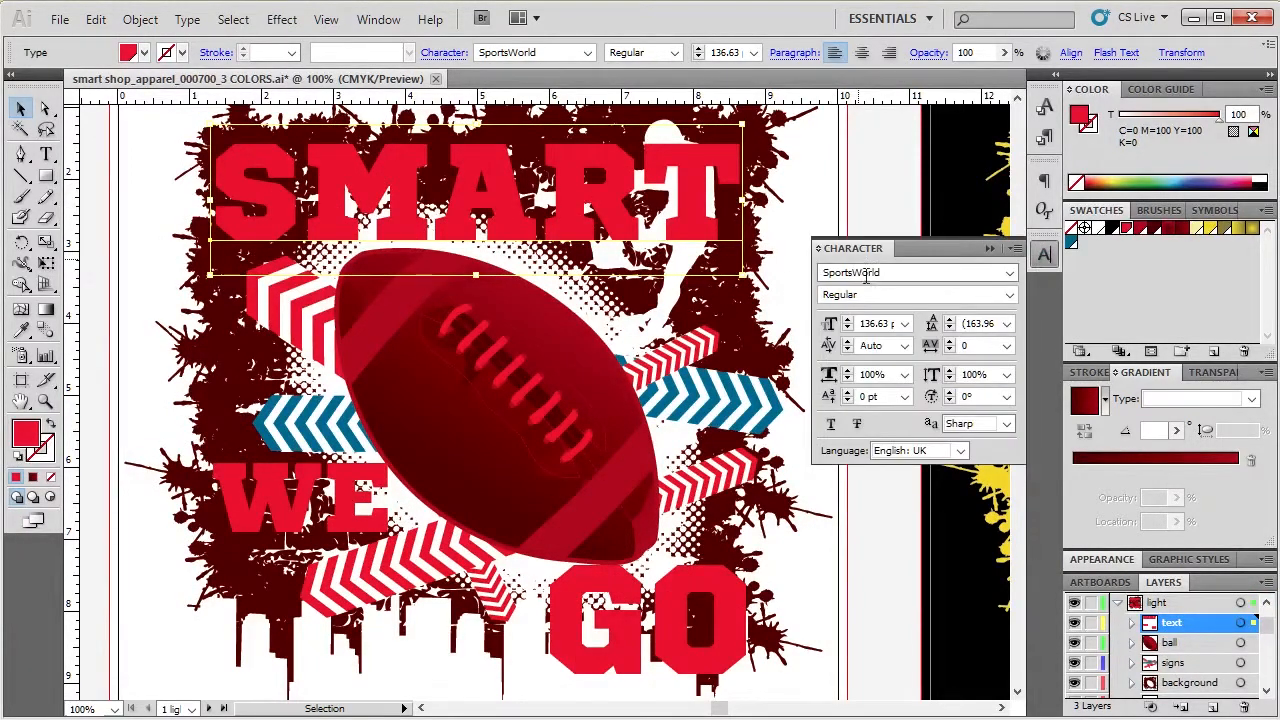
click(378, 20)
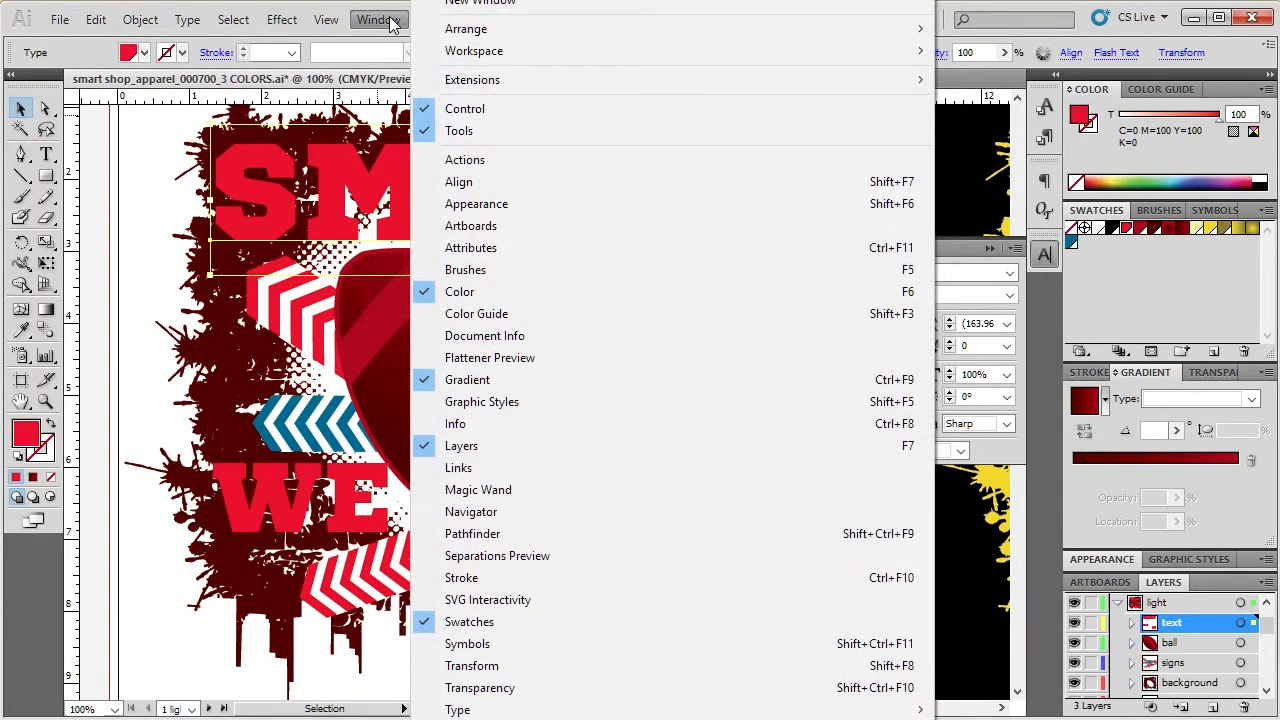
mouse_move(549, 712)
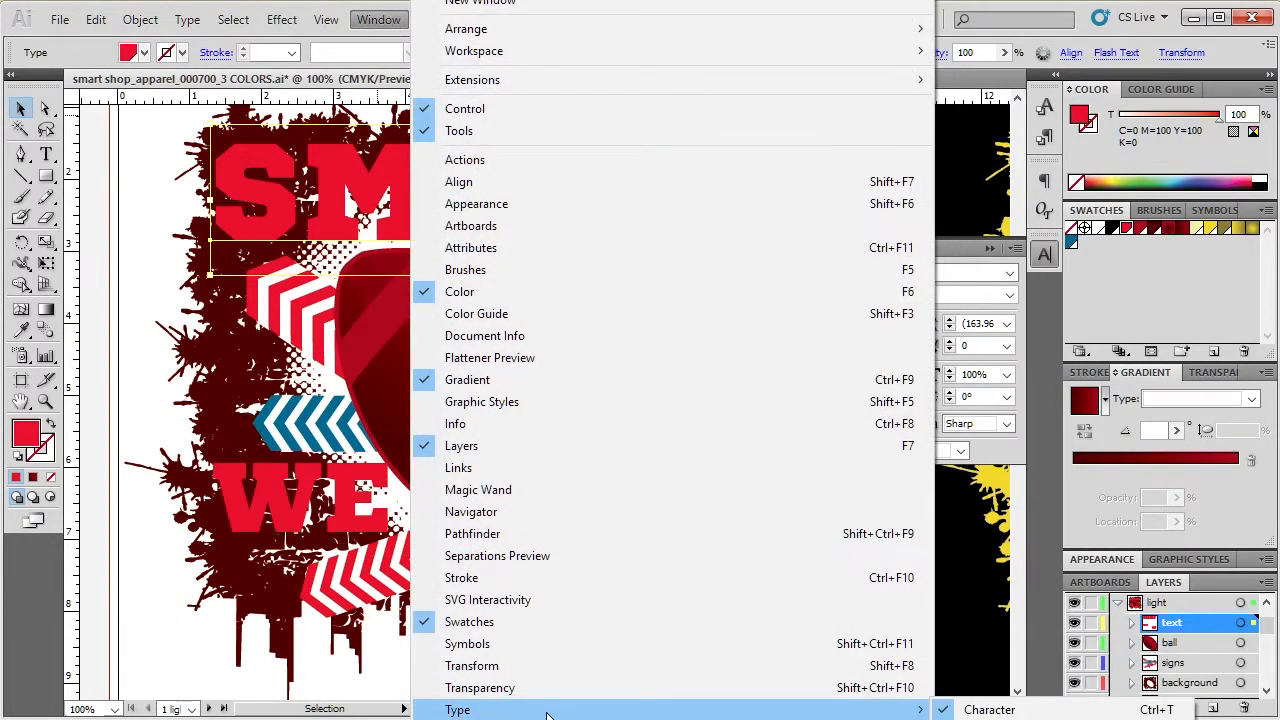
click(952, 173)
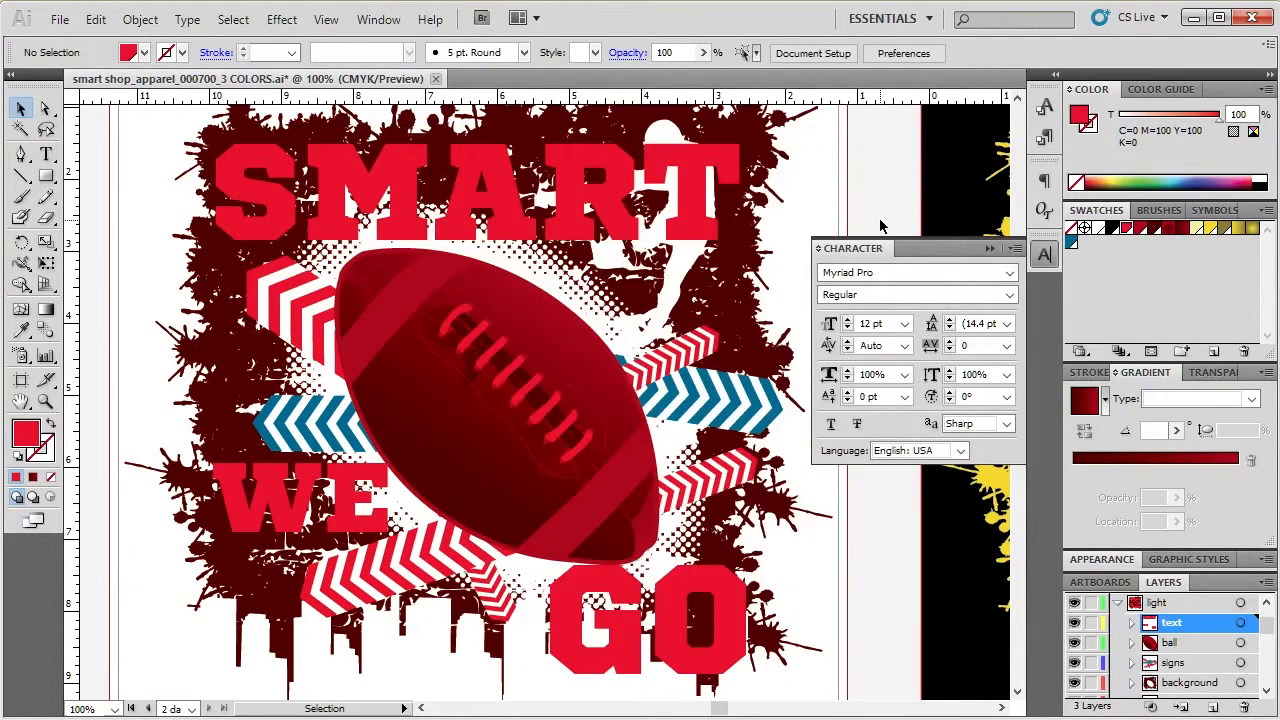
key(ctrl+t)
key(ctrl+t)
key(ctrl+t)
key(ctrl+t)
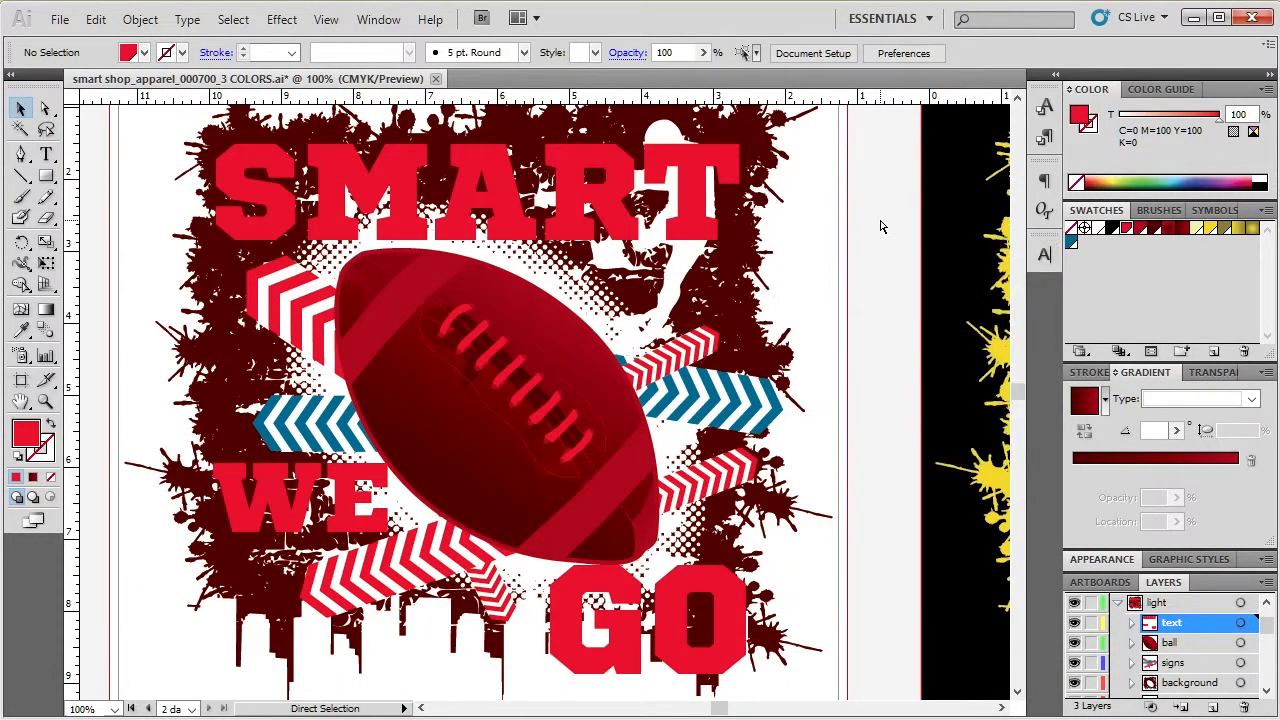
- Set the font family of the SMART headline to Franklin Gothic Heavy
click(681, 231)
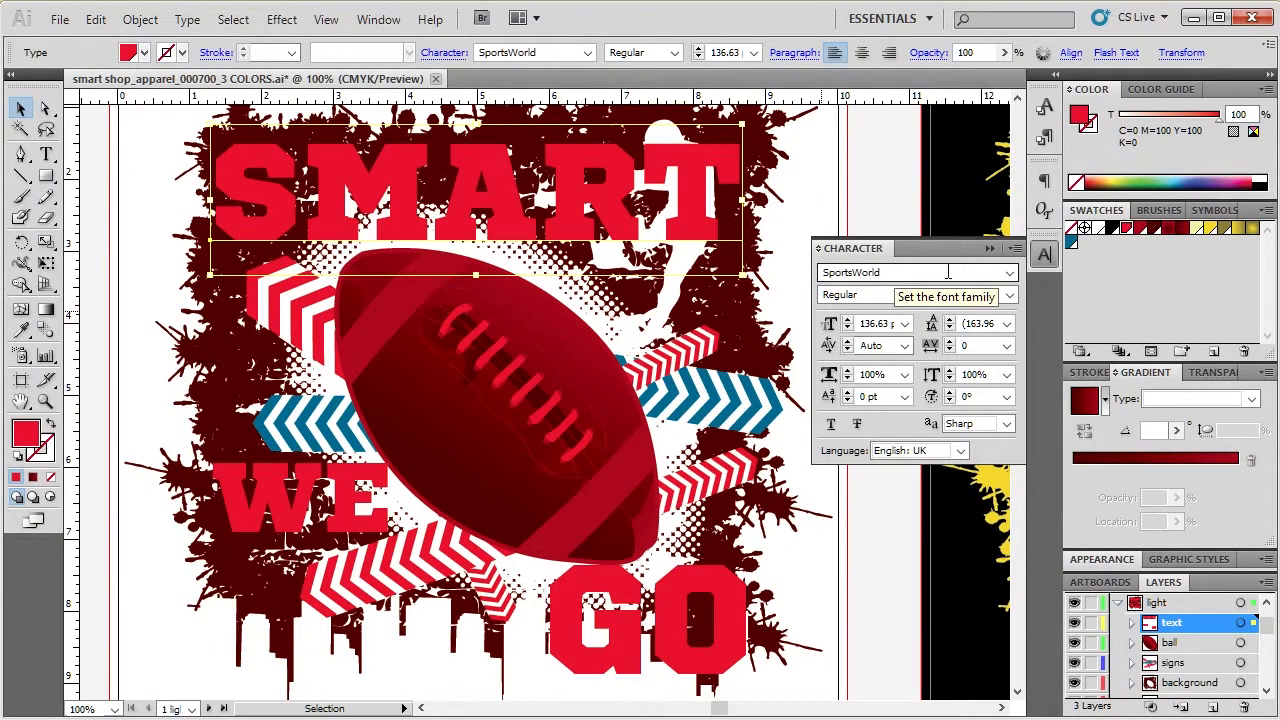
click(1010, 273)
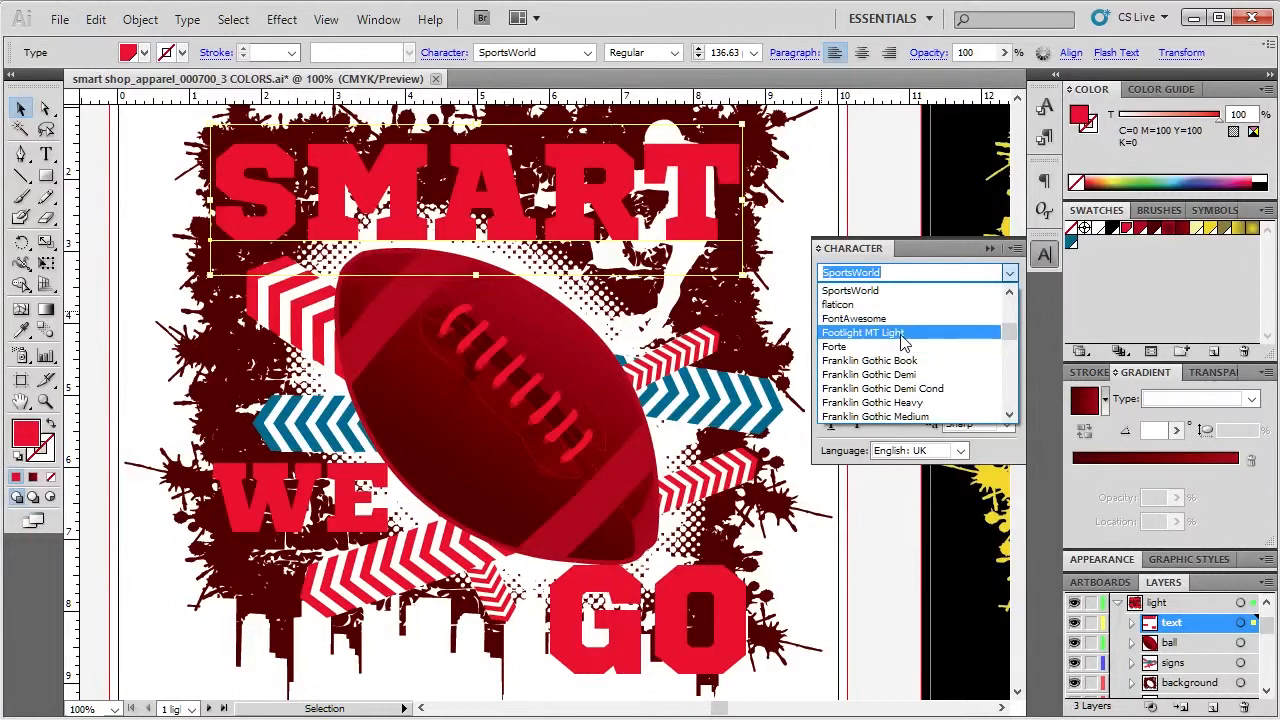
click(938, 403)
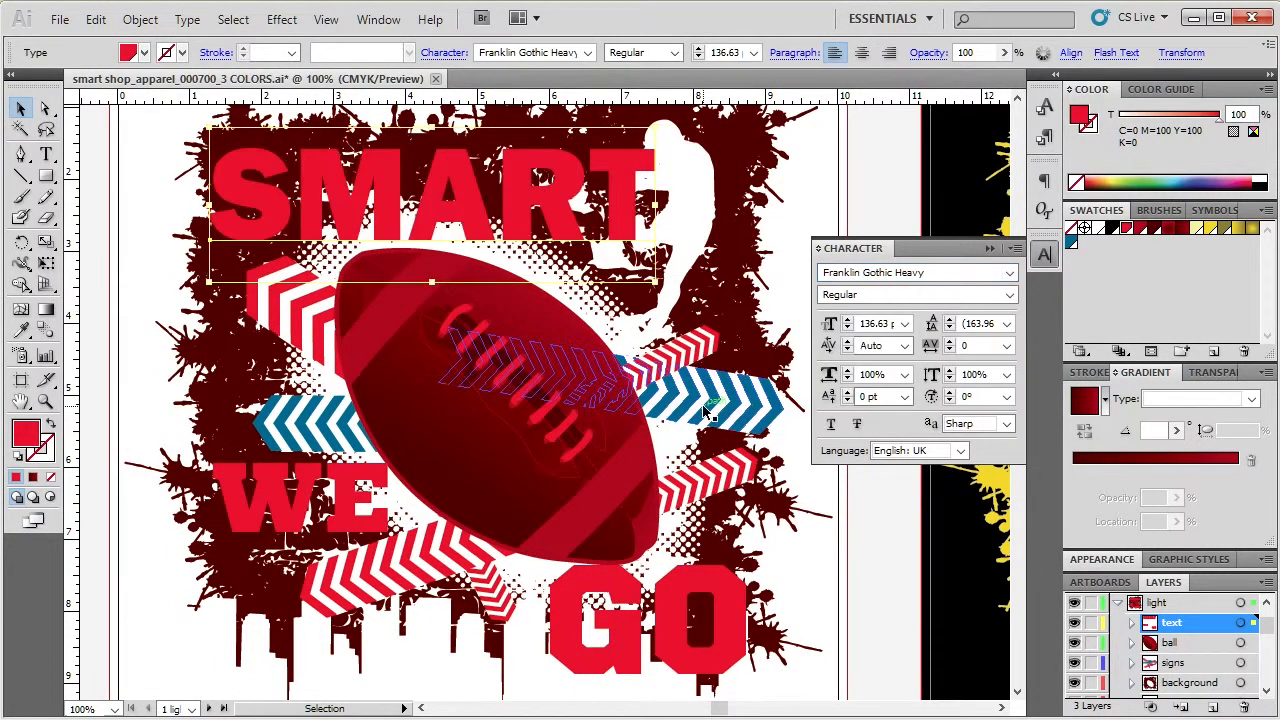
- Try the Italic font style on the SMART headline and restore the Regular style
click(903, 297)
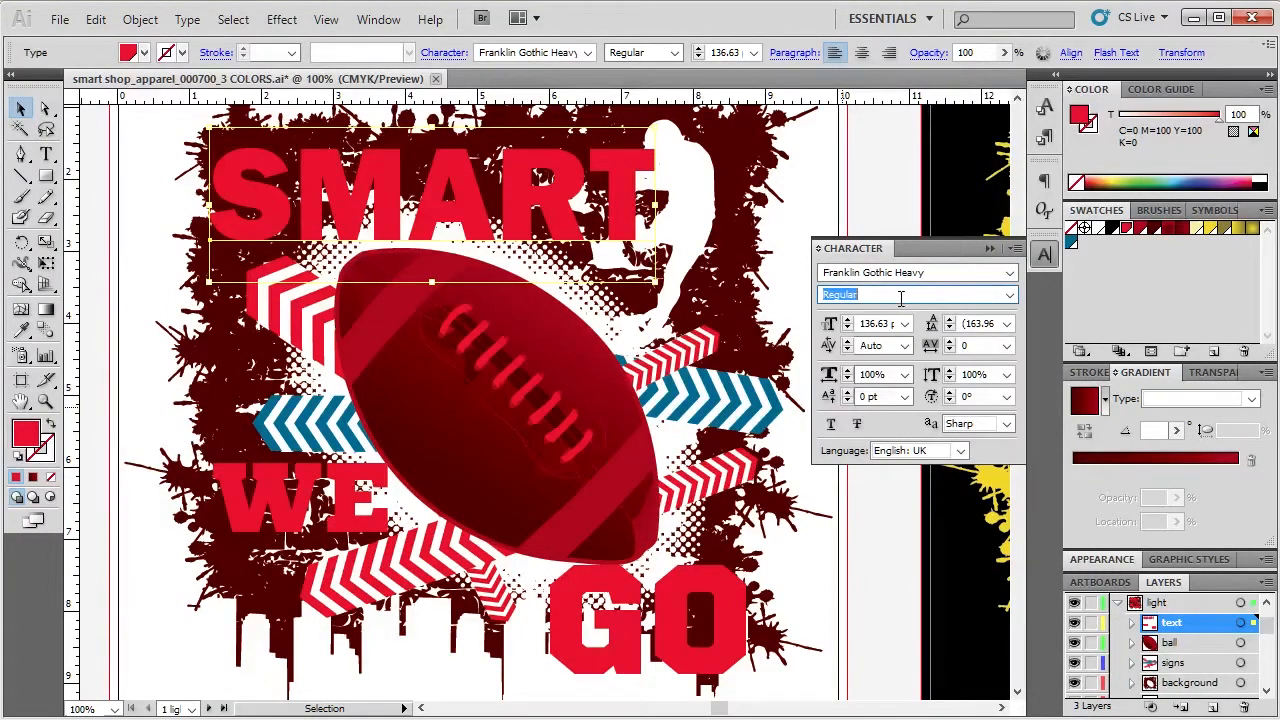
click(1009, 295)
click(910, 327)
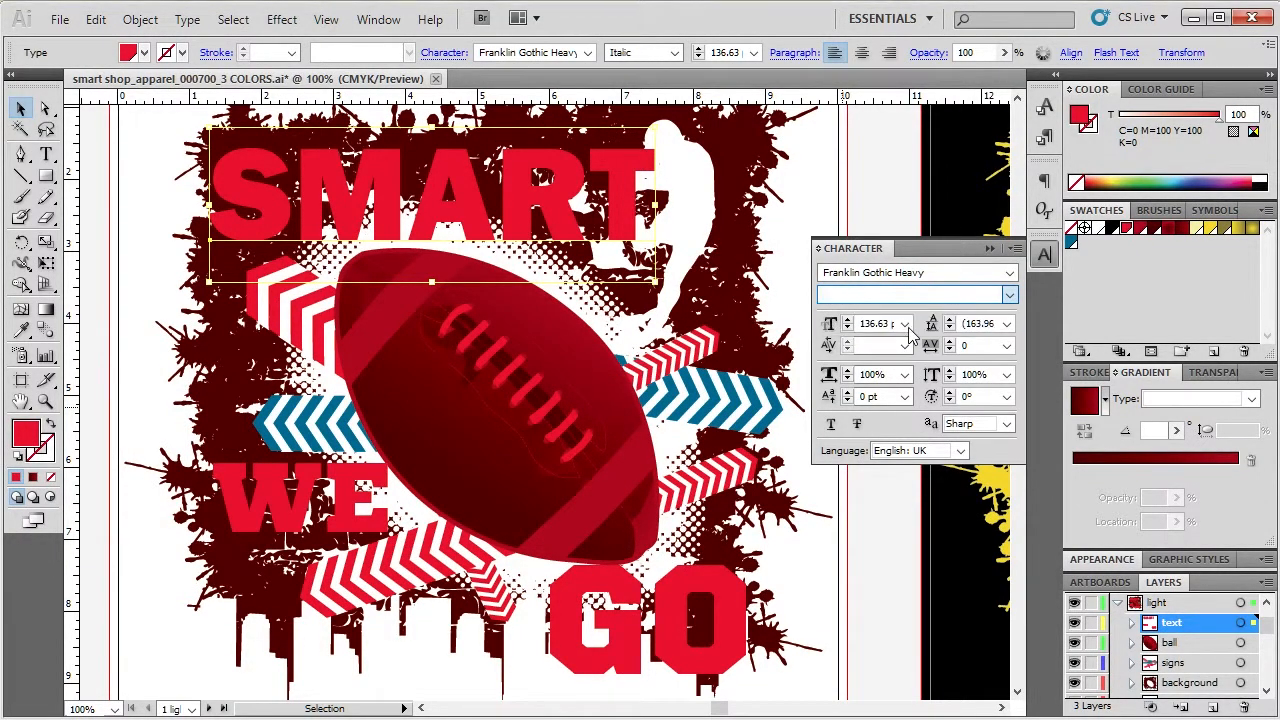
click(1009, 295)
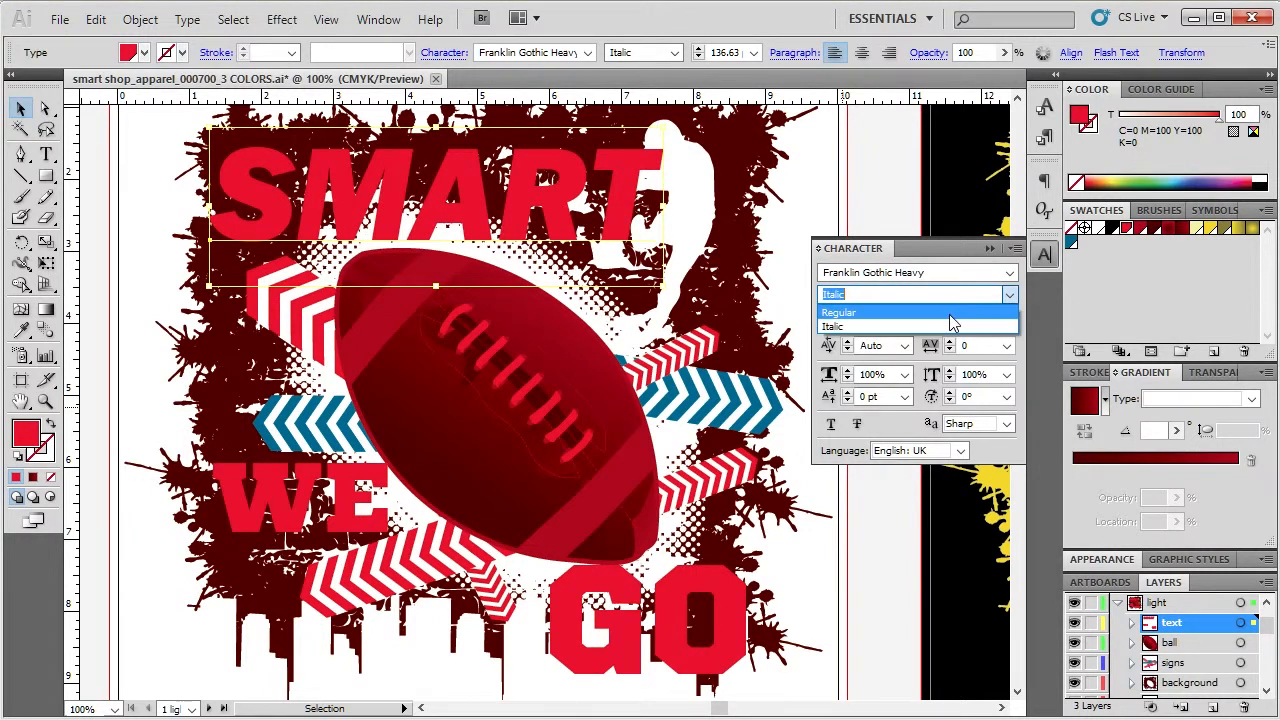
click(900, 311)
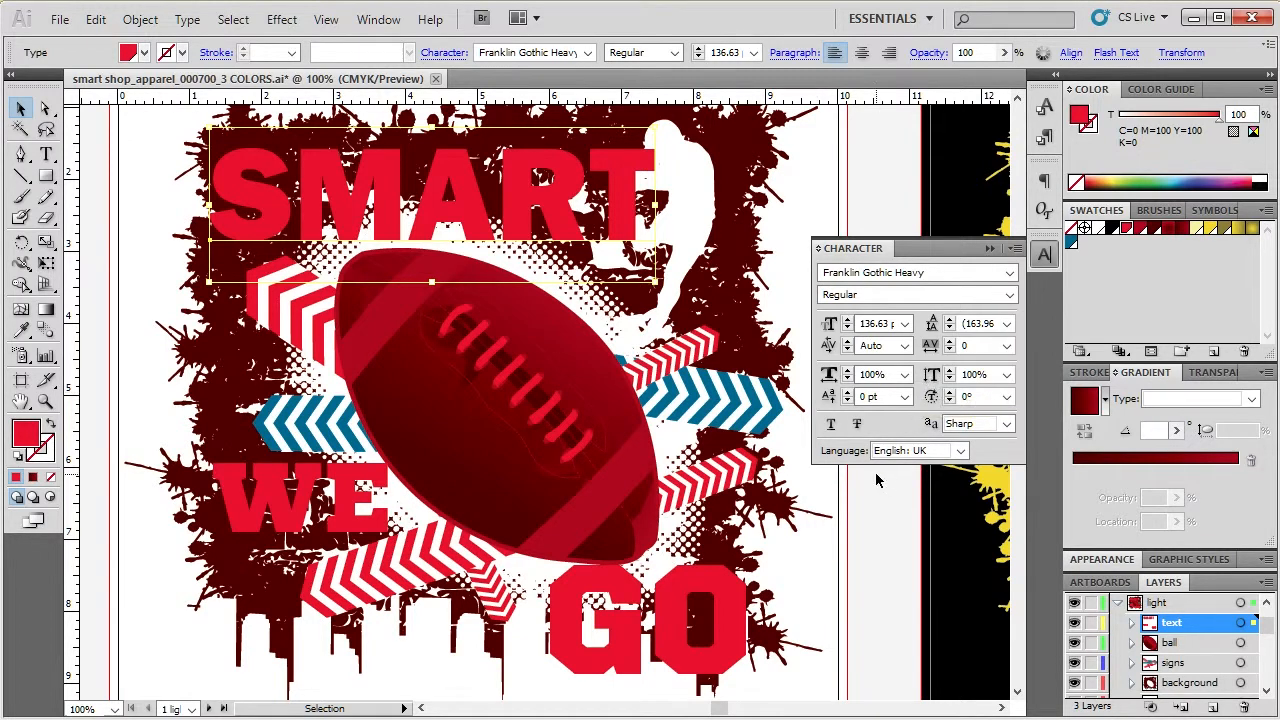
- Adjust the SMART headline's font size up and down, settling on 140 pt
click(848, 319)
click(848, 319)
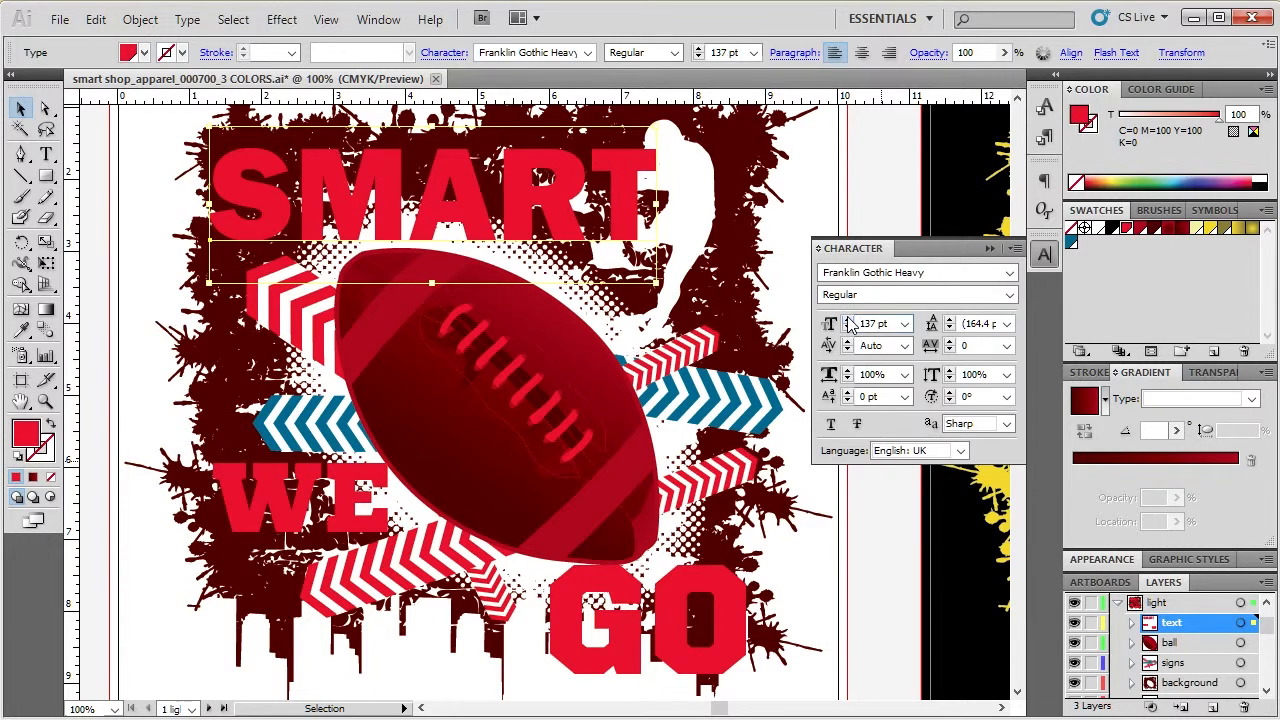
click(848, 319)
click(848, 319)
click(848, 319)
click(848, 319)
click(848, 319)
click(848, 319)
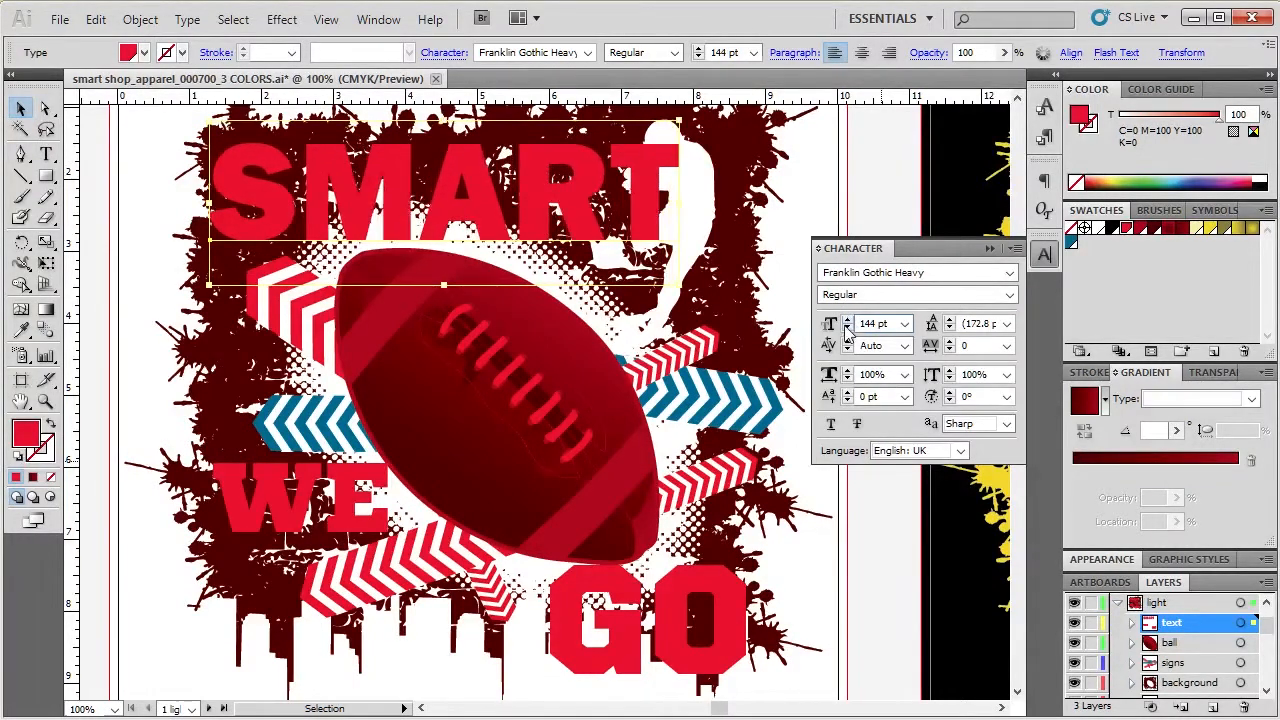
click(847, 328)
click(847, 328)
click(847, 328)
click(847, 328)
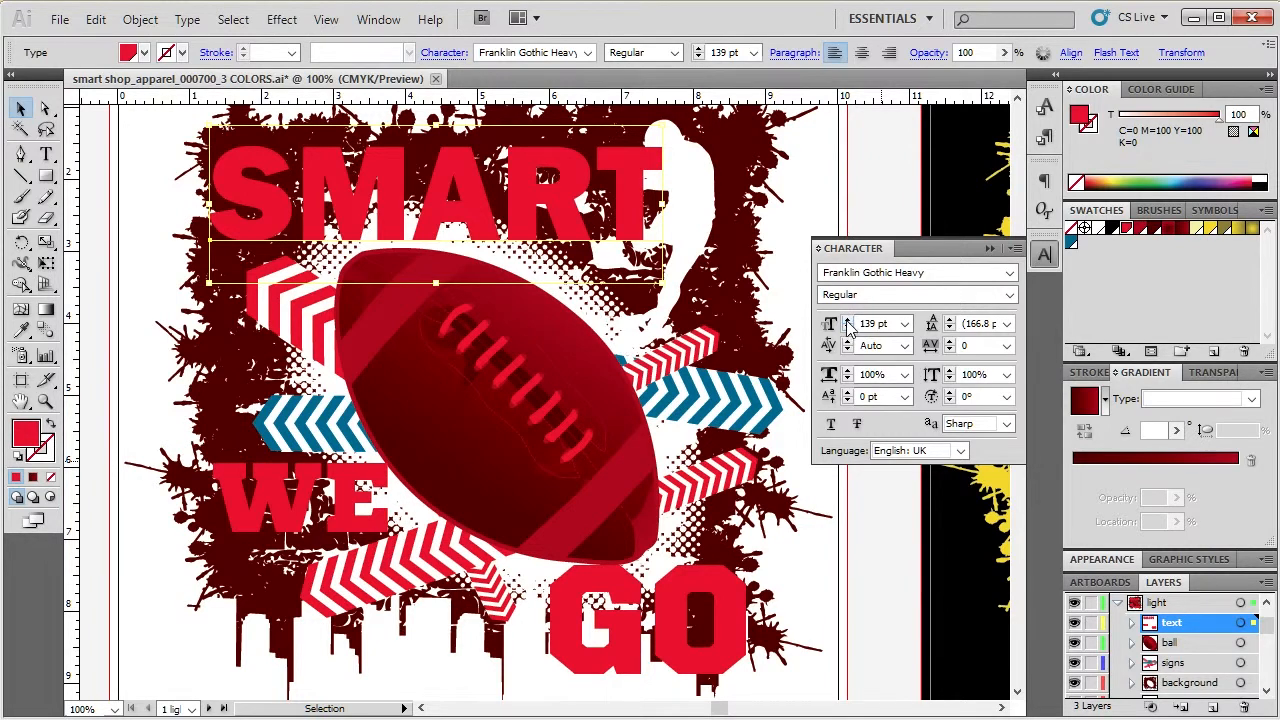
click(848, 319)
click(848, 319)
click(848, 319)
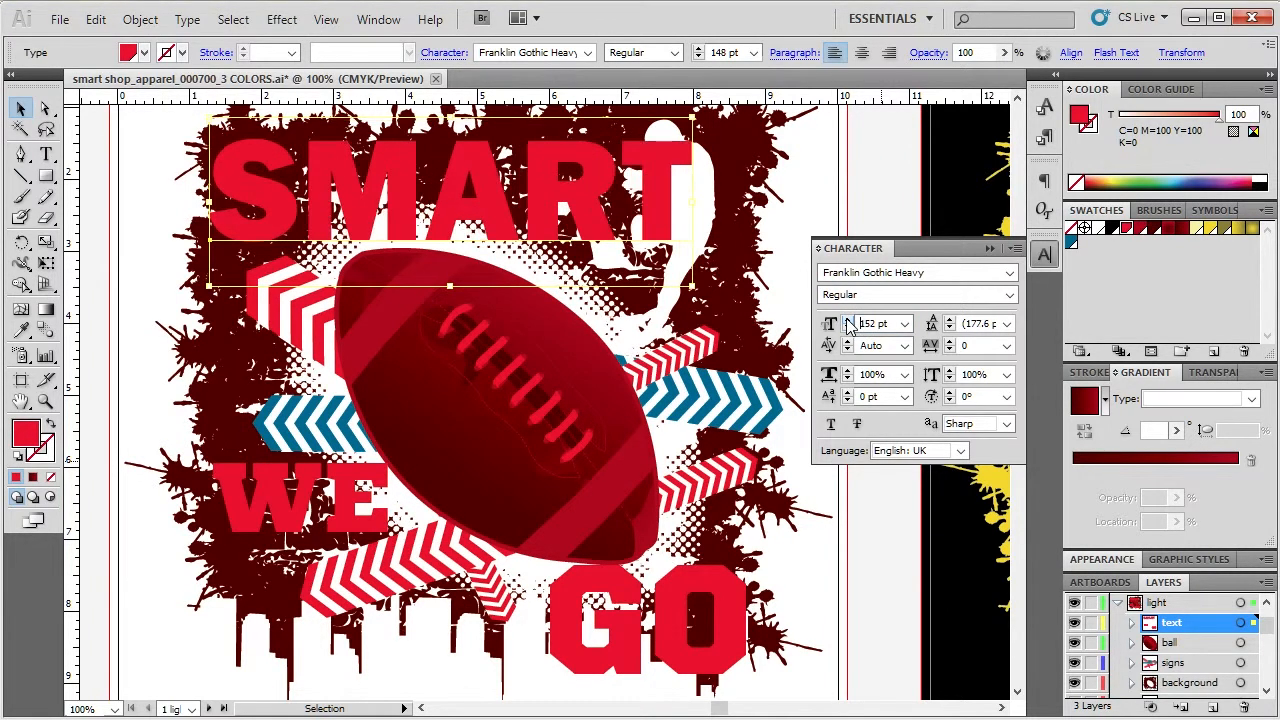
click(848, 319)
click(848, 319)
click(848, 319)
click(848, 319)
click(848, 319)
click(848, 319)
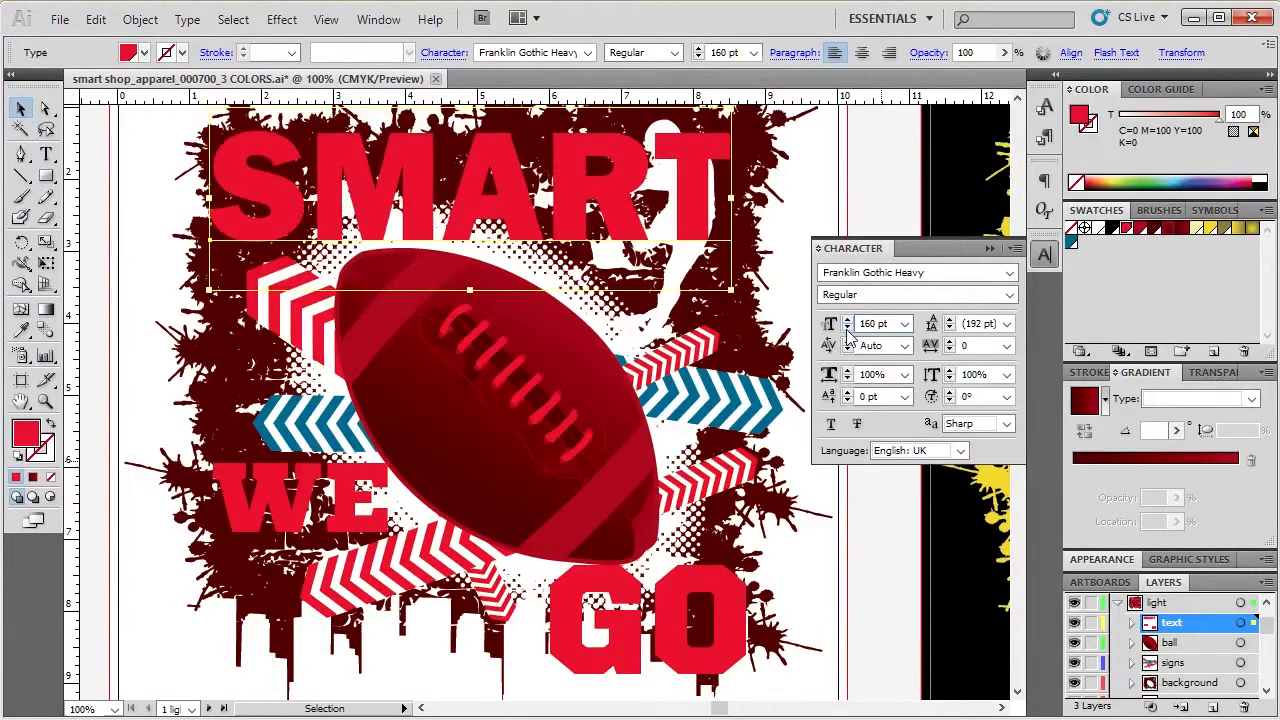
click(847, 329)
click(847, 329)
click(847, 329)
click(847, 329)
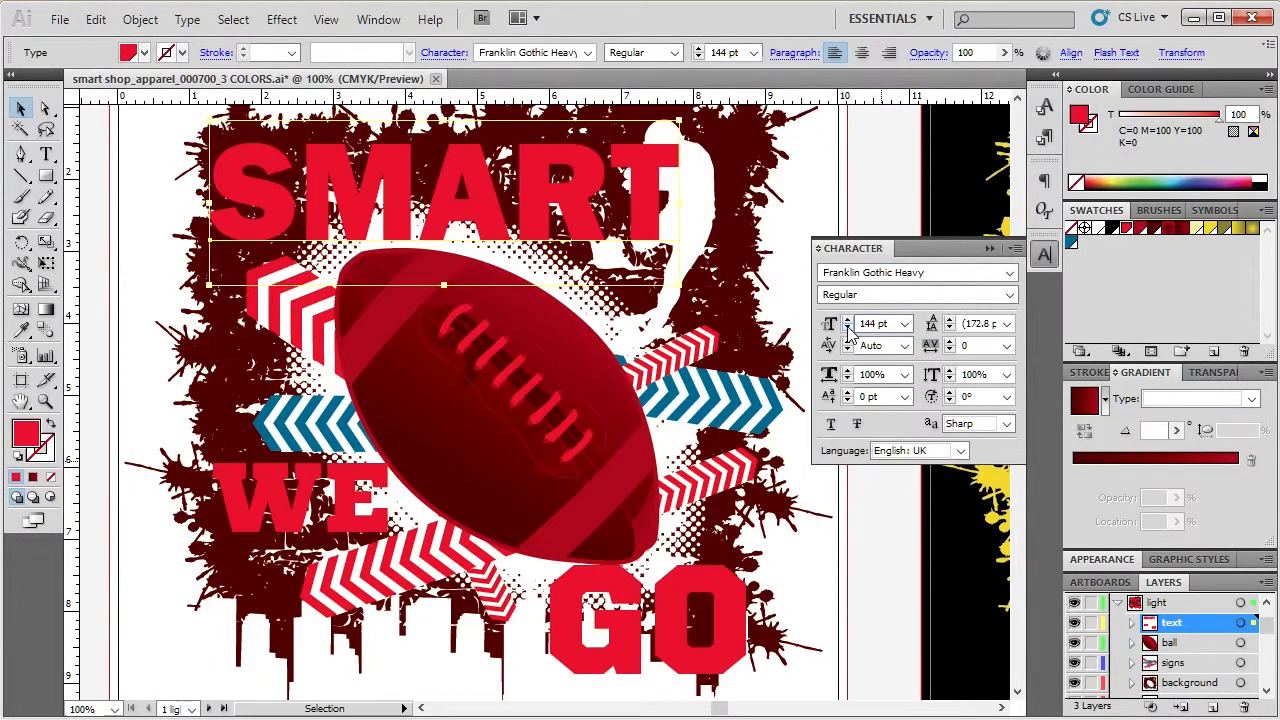
click(847, 330)
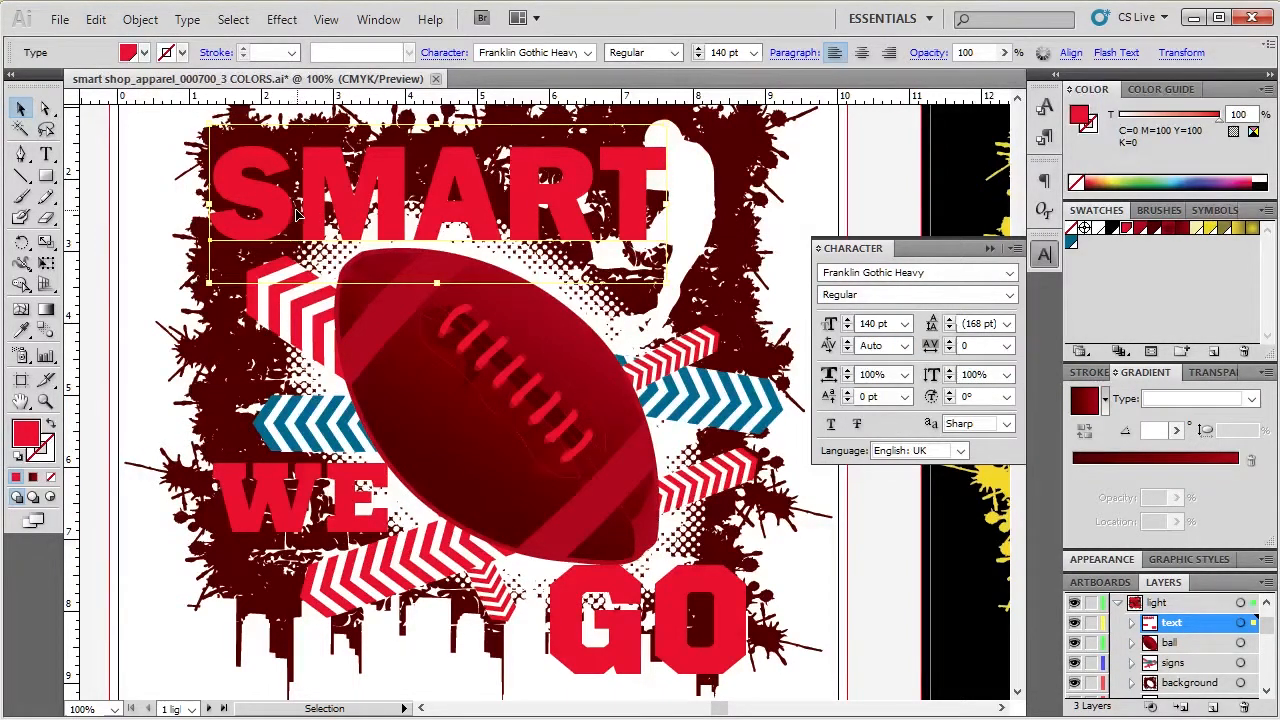
- Set the tracking of the SMART headline to 50
click(950, 341)
click(950, 341)
click(950, 341)
click(950, 341)
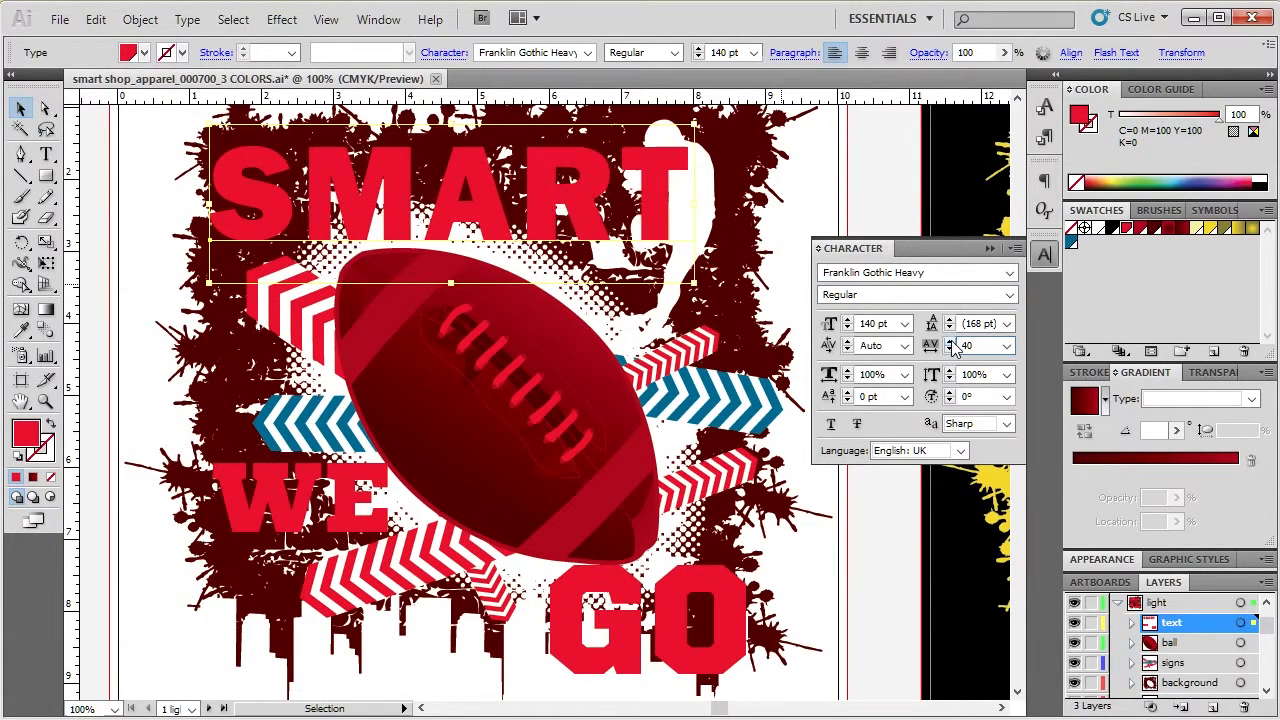
click(951, 342)
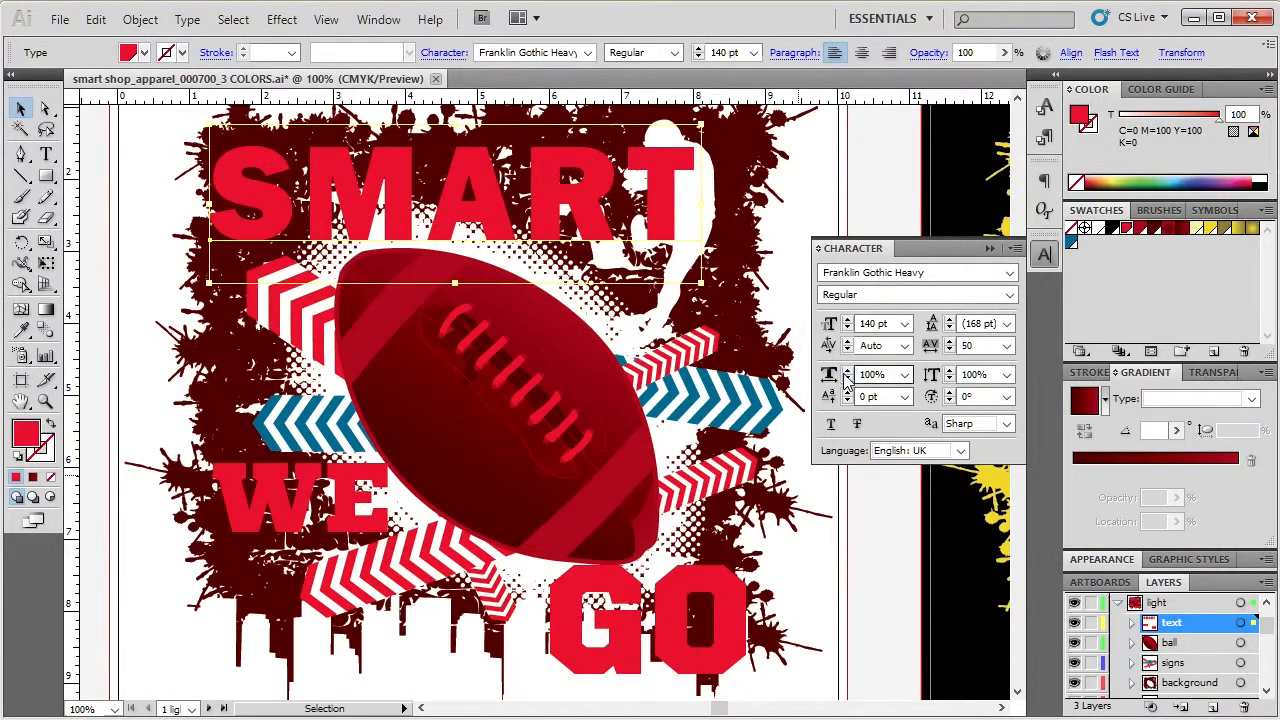
- Try a larger vertical scale on the SMART headline's characters and restore it to 100%
click(949, 371)
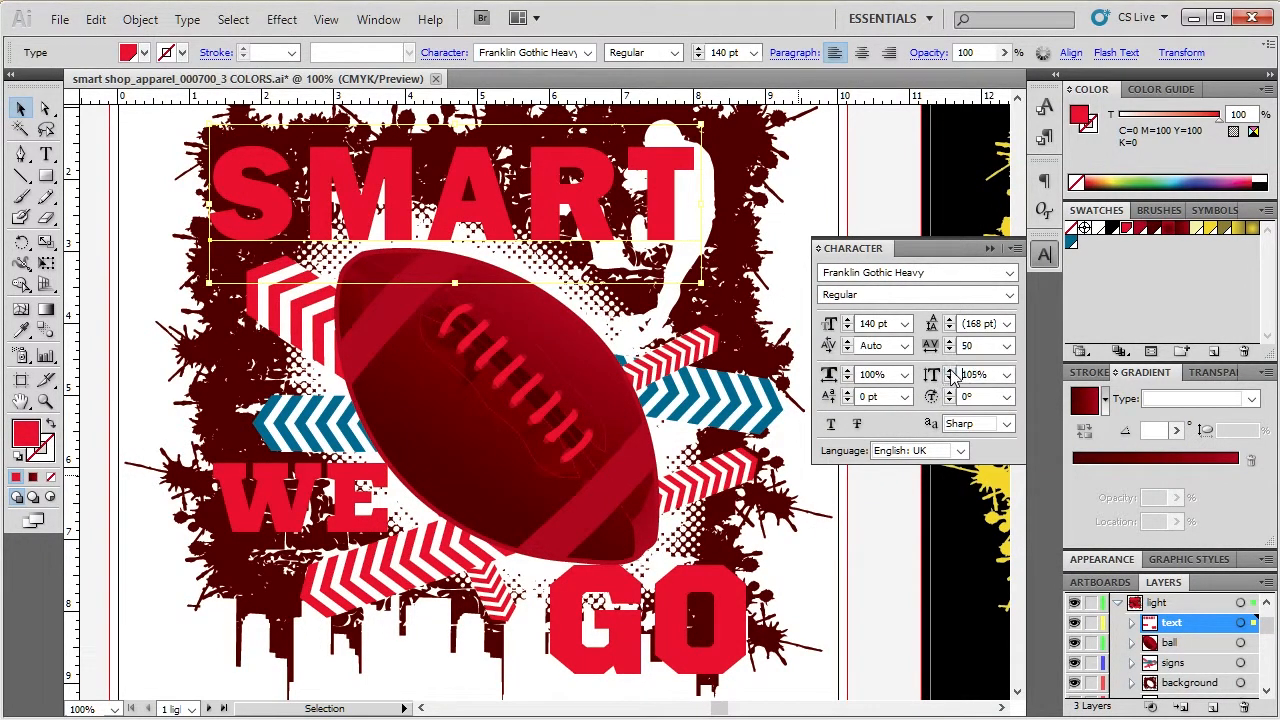
click(949, 371)
click(949, 379)
click(949, 379)
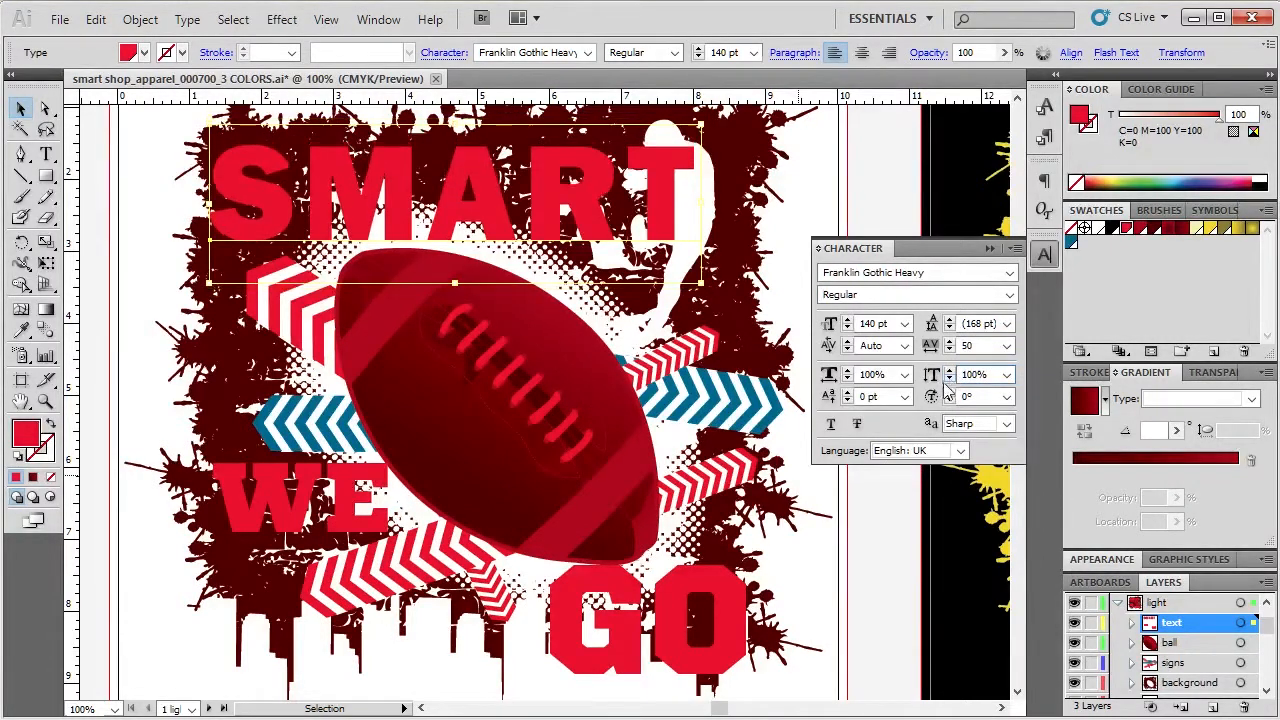
- Try a wider horizontal scale on the SMART headline's characters and restore it to 100%
click(847, 369)
click(847, 369)
click(847, 369)
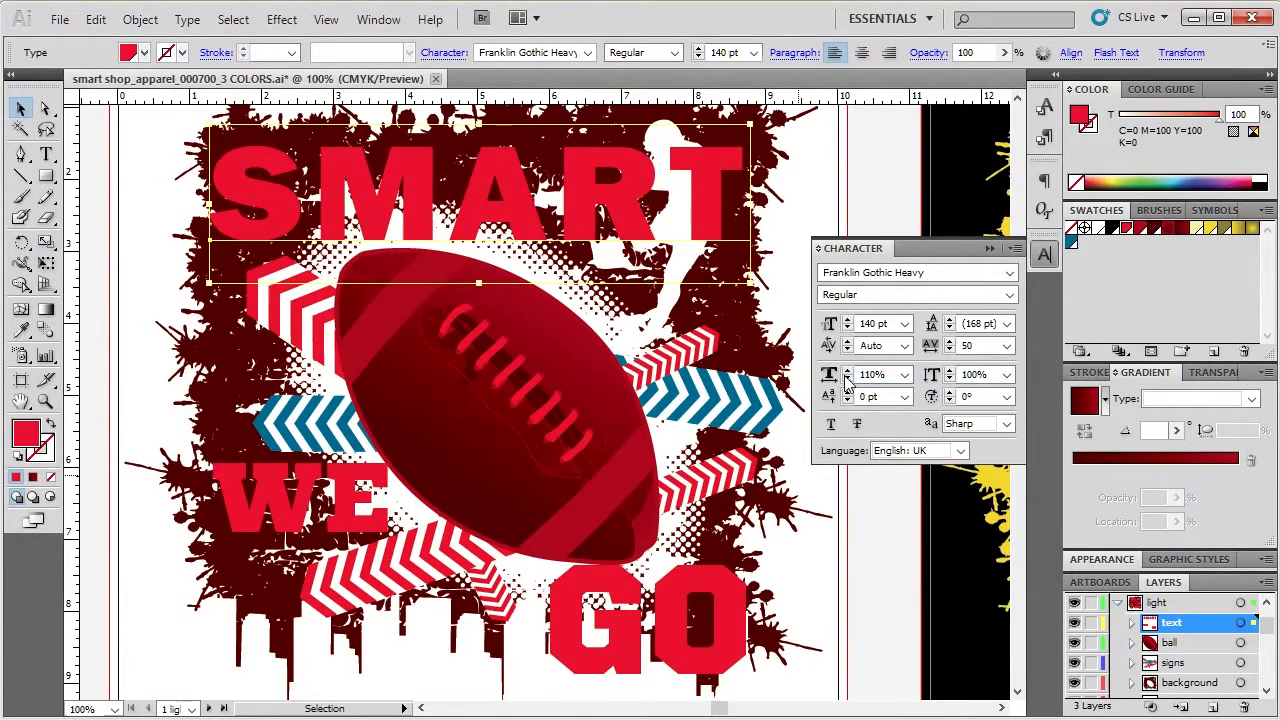
click(847, 379)
click(847, 379)
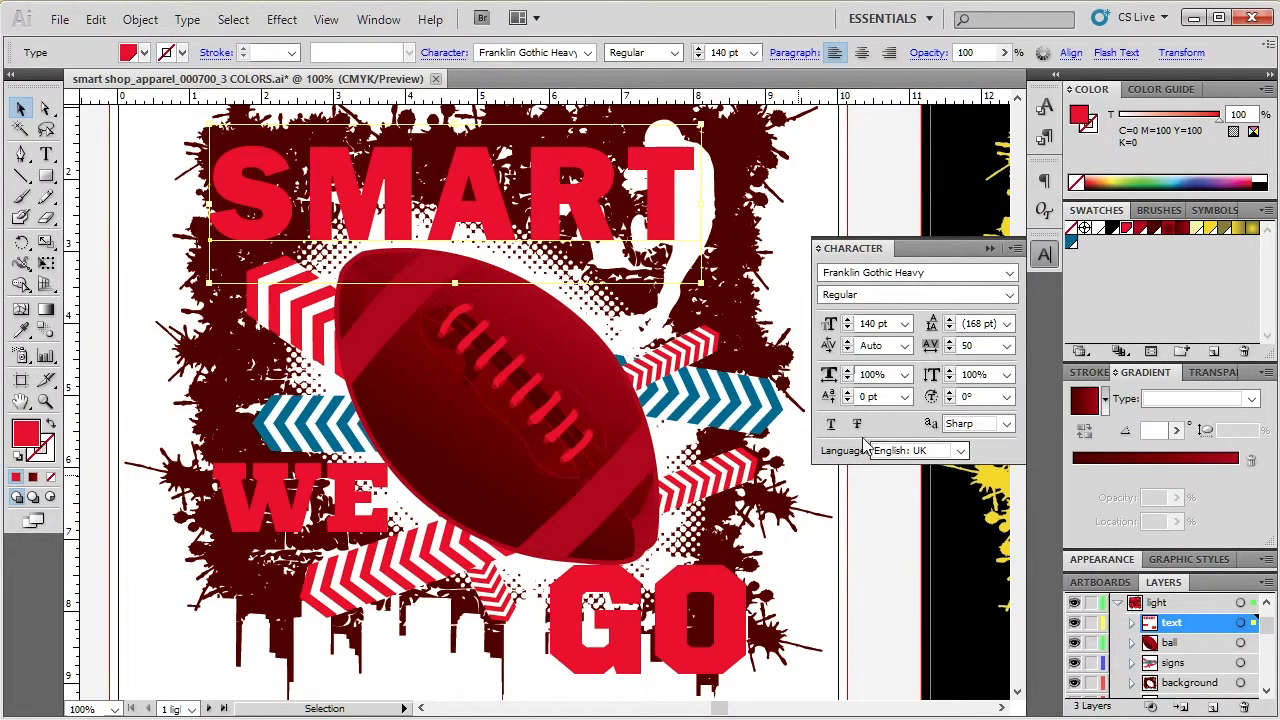
- Hide the character settings and deselect the SMART headline to review the light artboard
click(1045, 256)
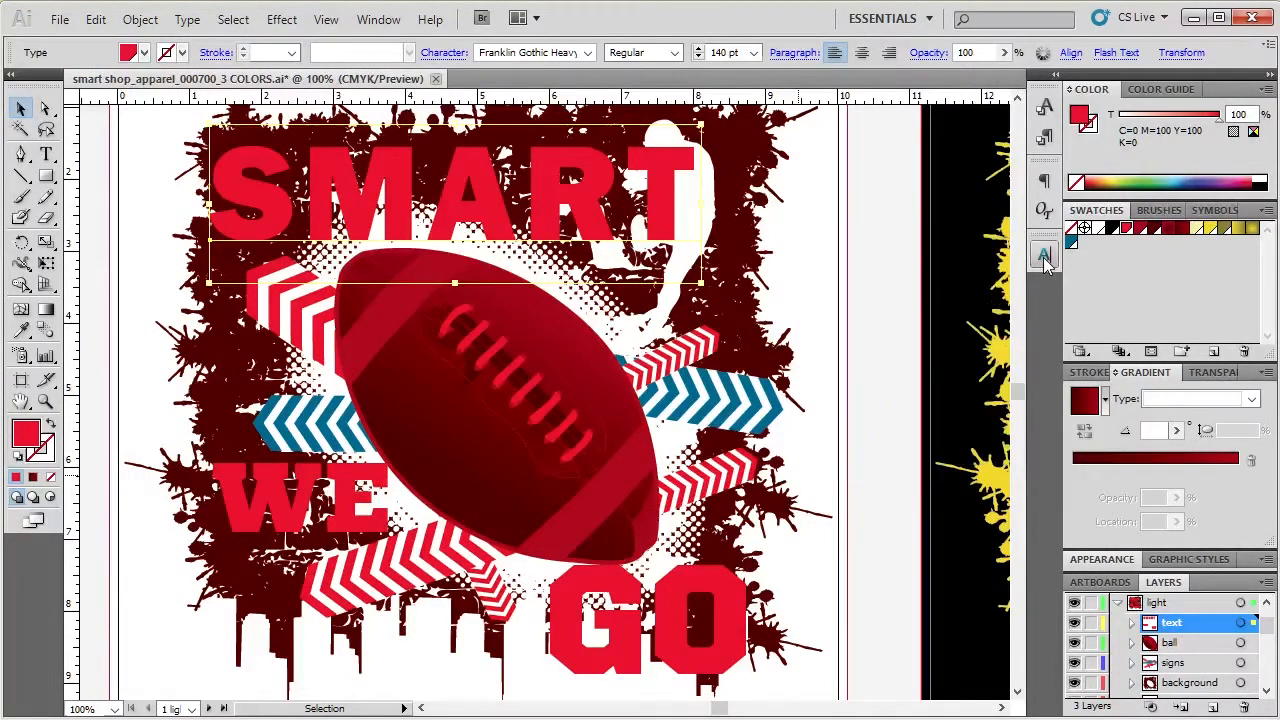
click(851, 314)
scroll(890, 446, up, 2)
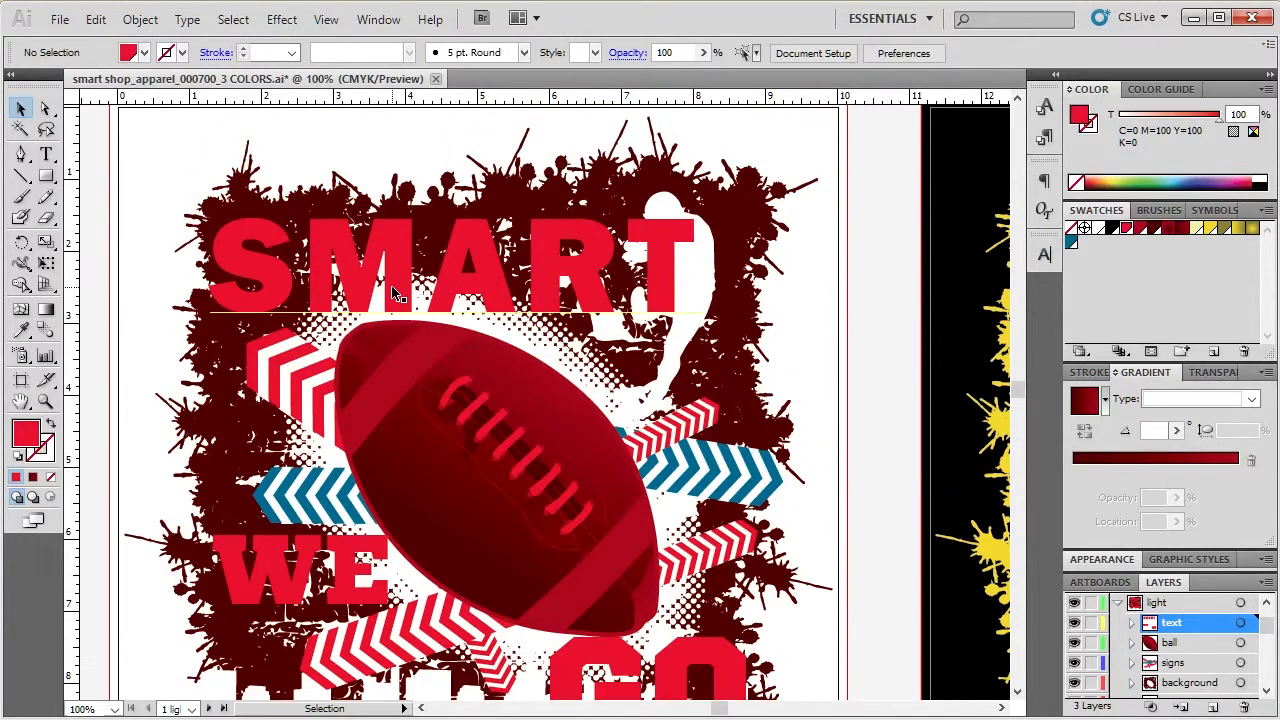
scroll(393, 288, down, 3)
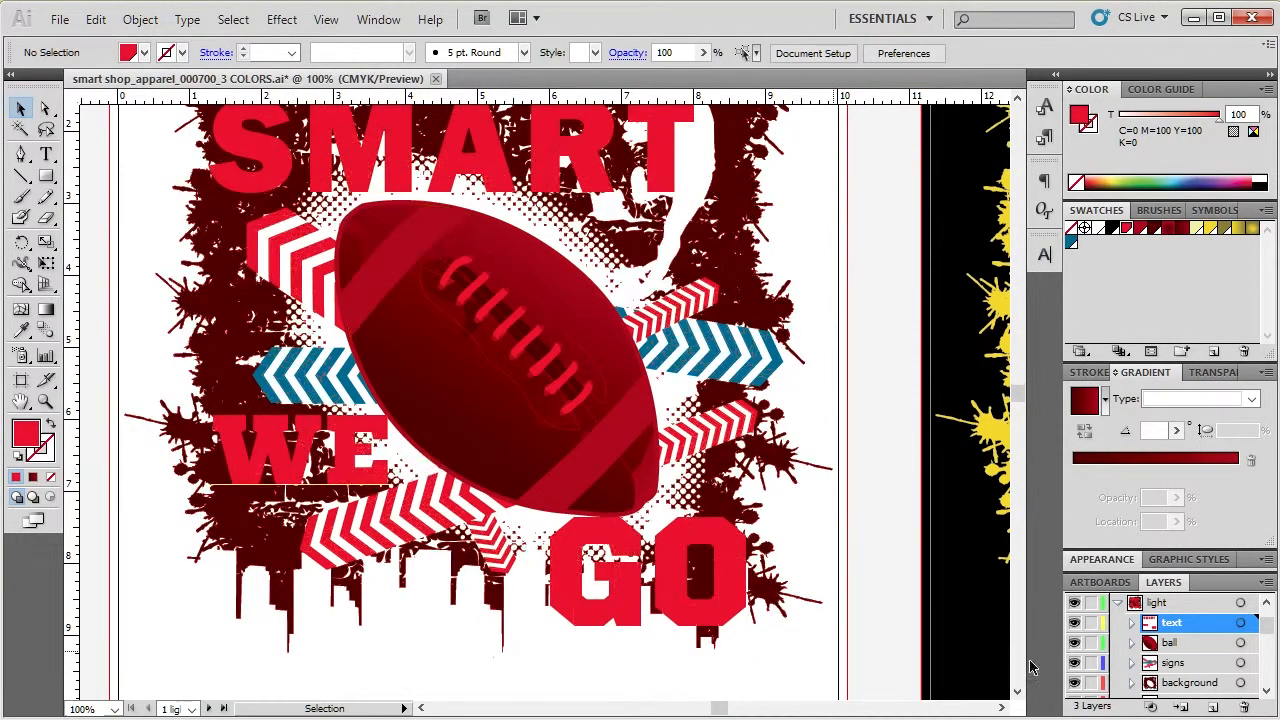
scroll(899, 448, up, 3)
scroll(897, 446, down, 1)
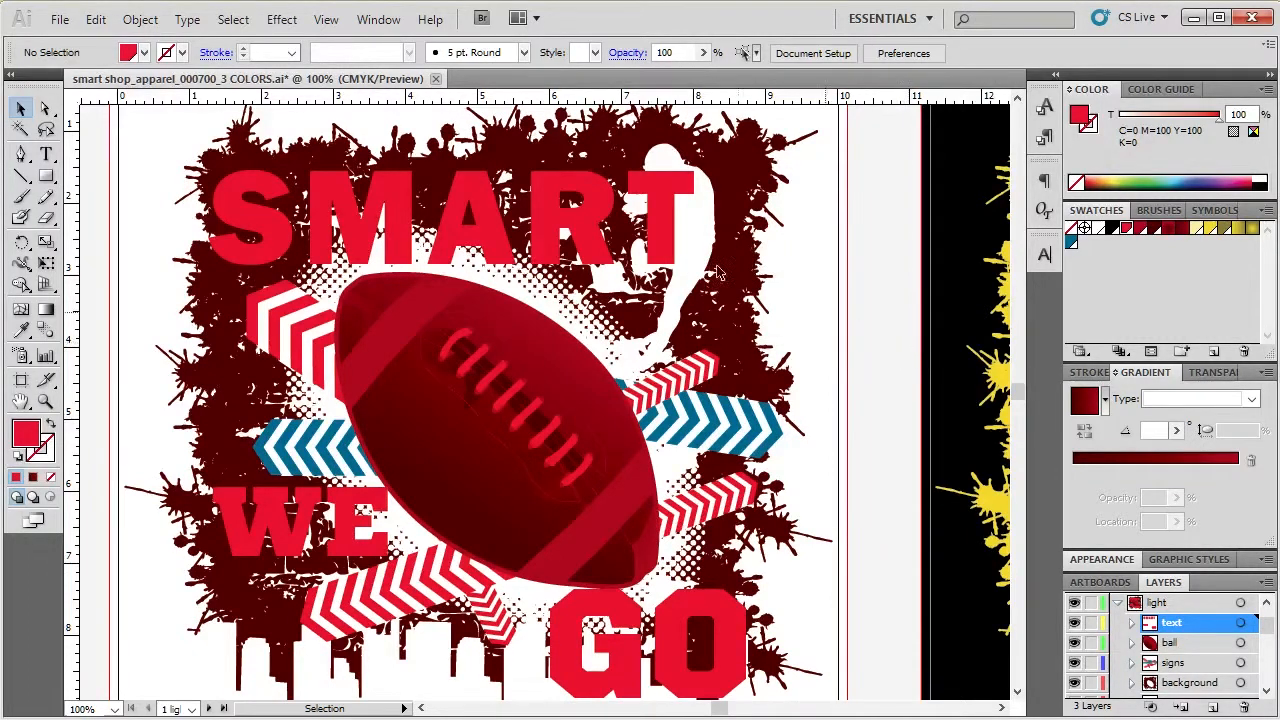
click(658, 247)
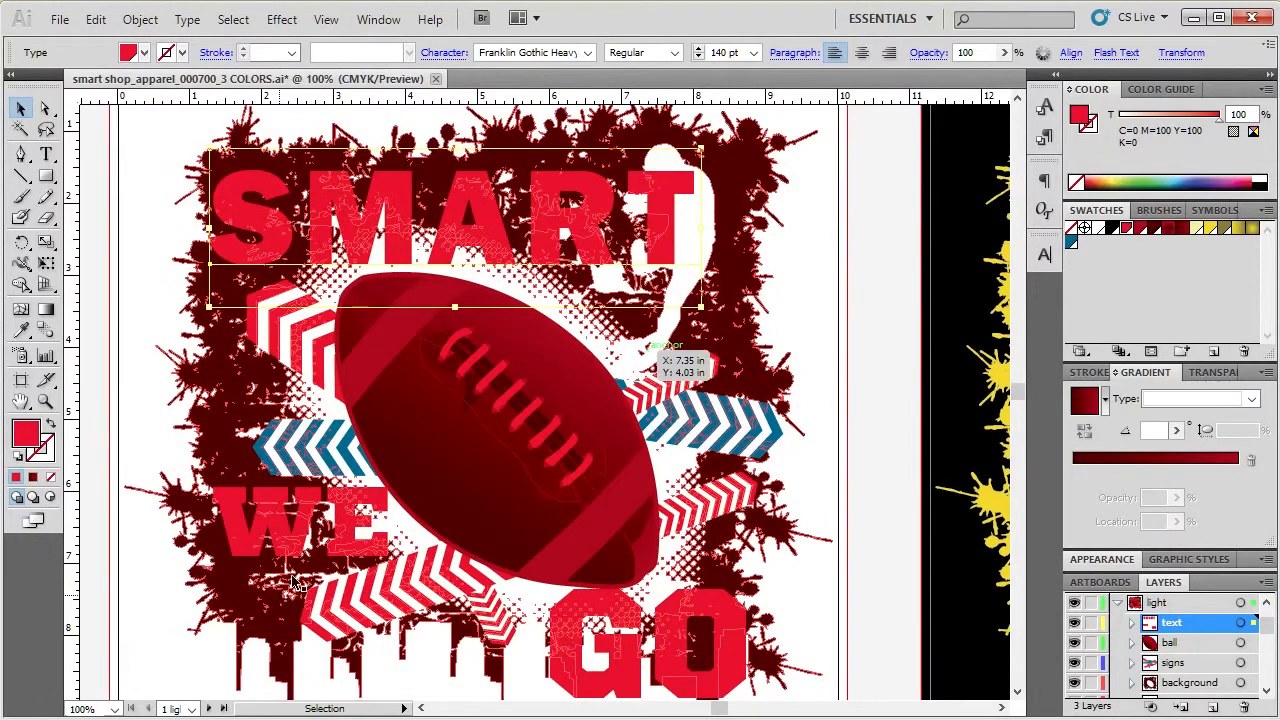
shift+click(366, 556)
shift+click(730, 672)
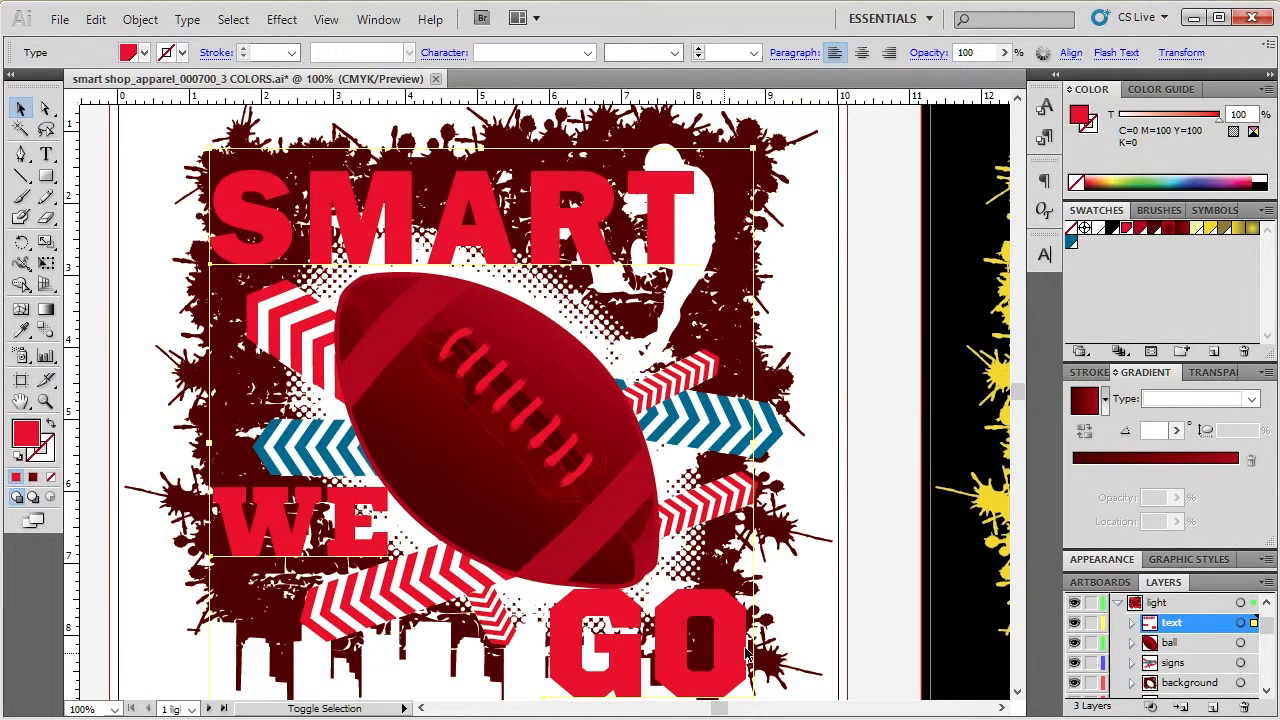
click(873, 530)
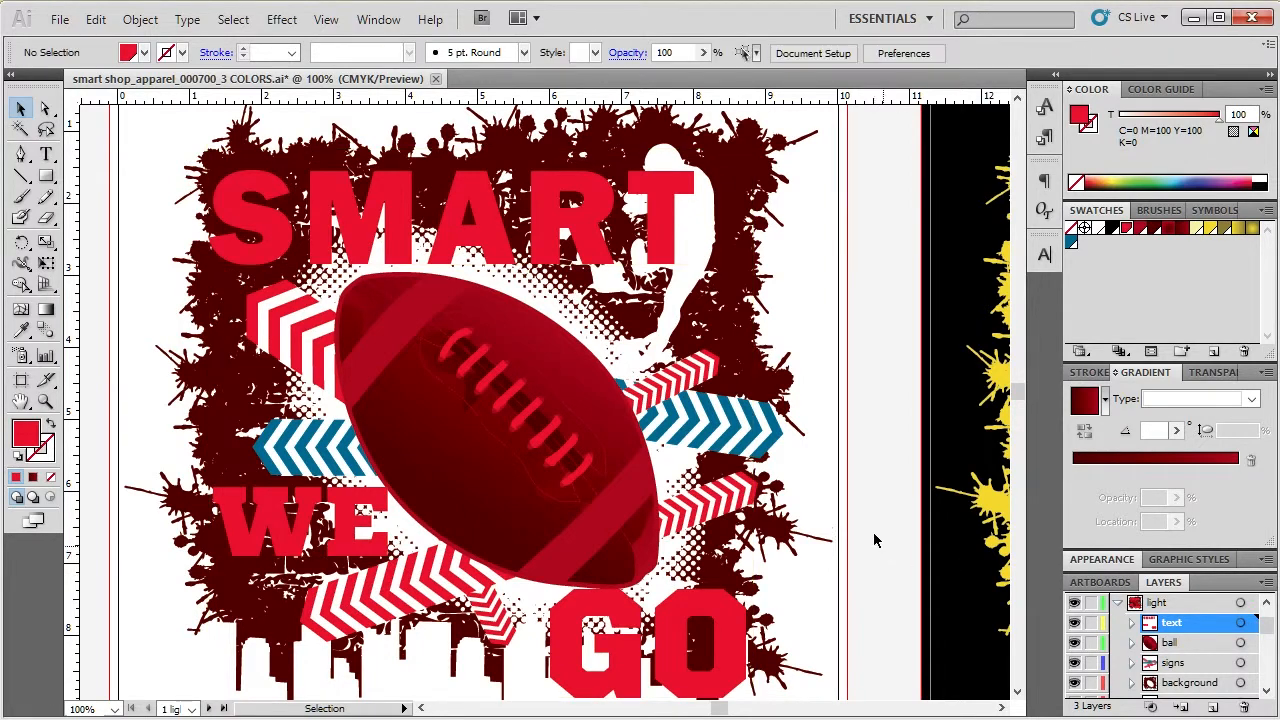
- Select all text objects in the document, convert them to outlines, and clear the selection
click(236, 22)
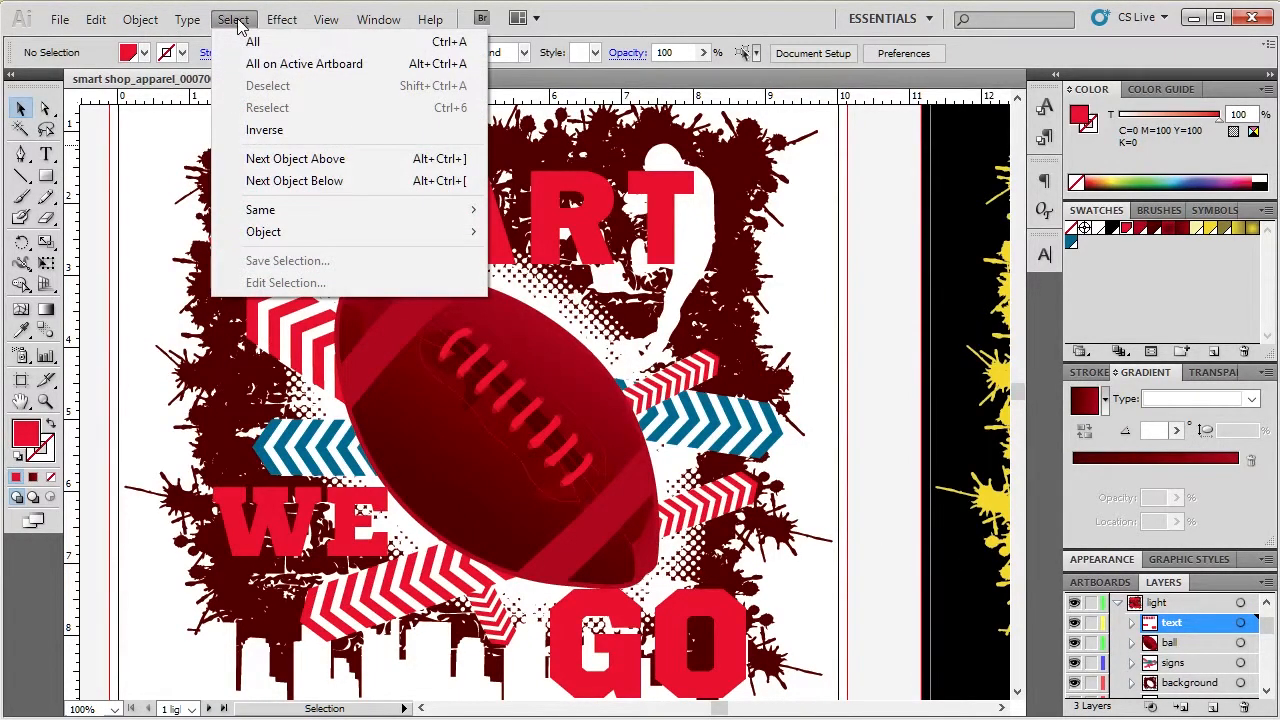
mouse_move(254, 238)
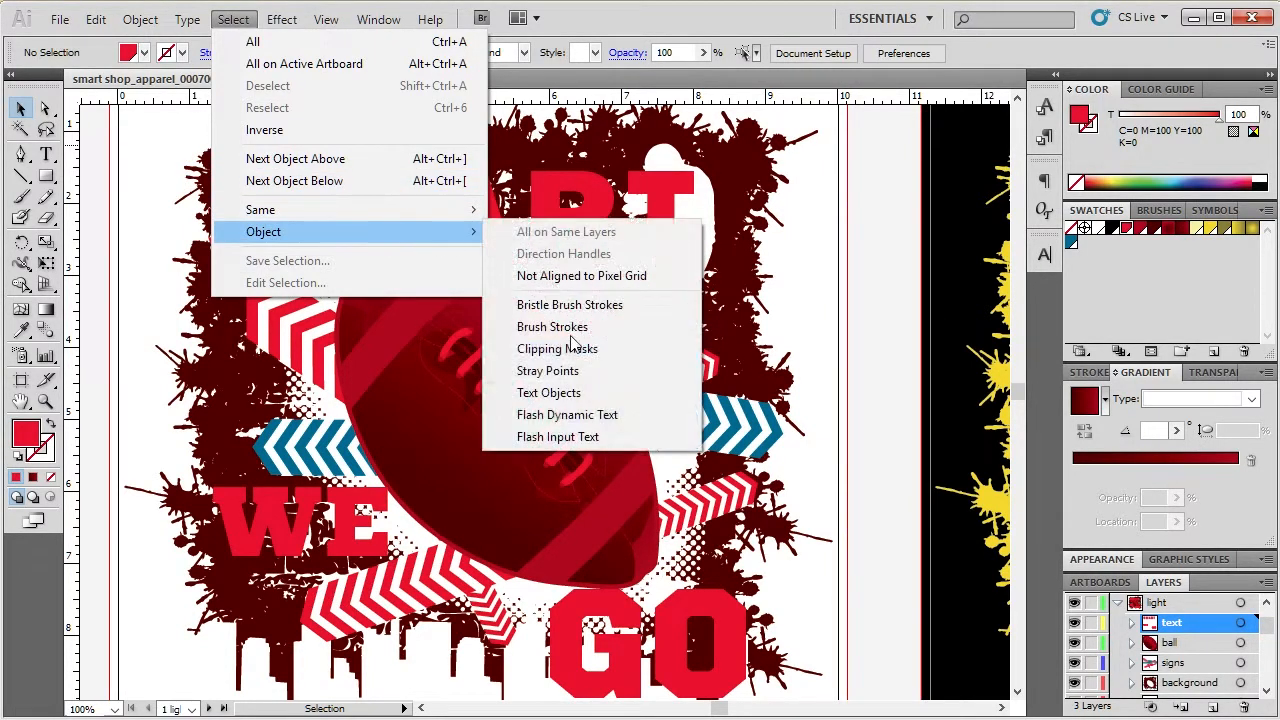
click(547, 393)
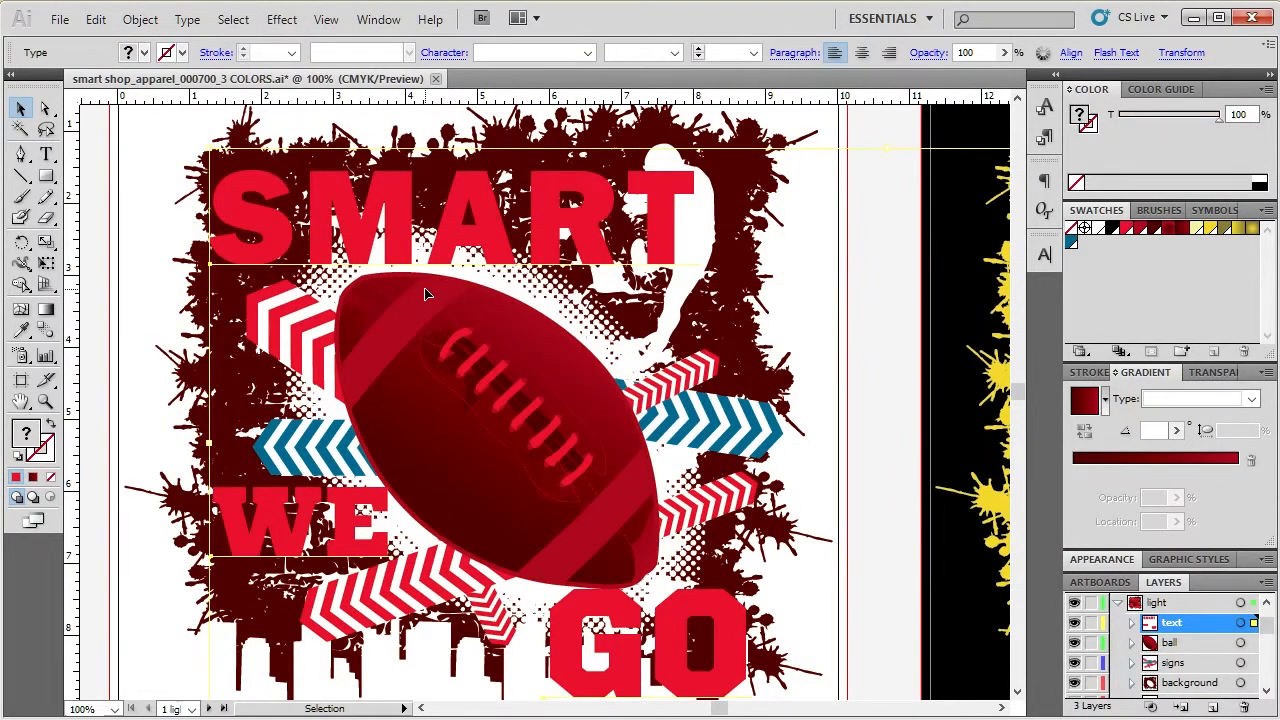
click(186, 20)
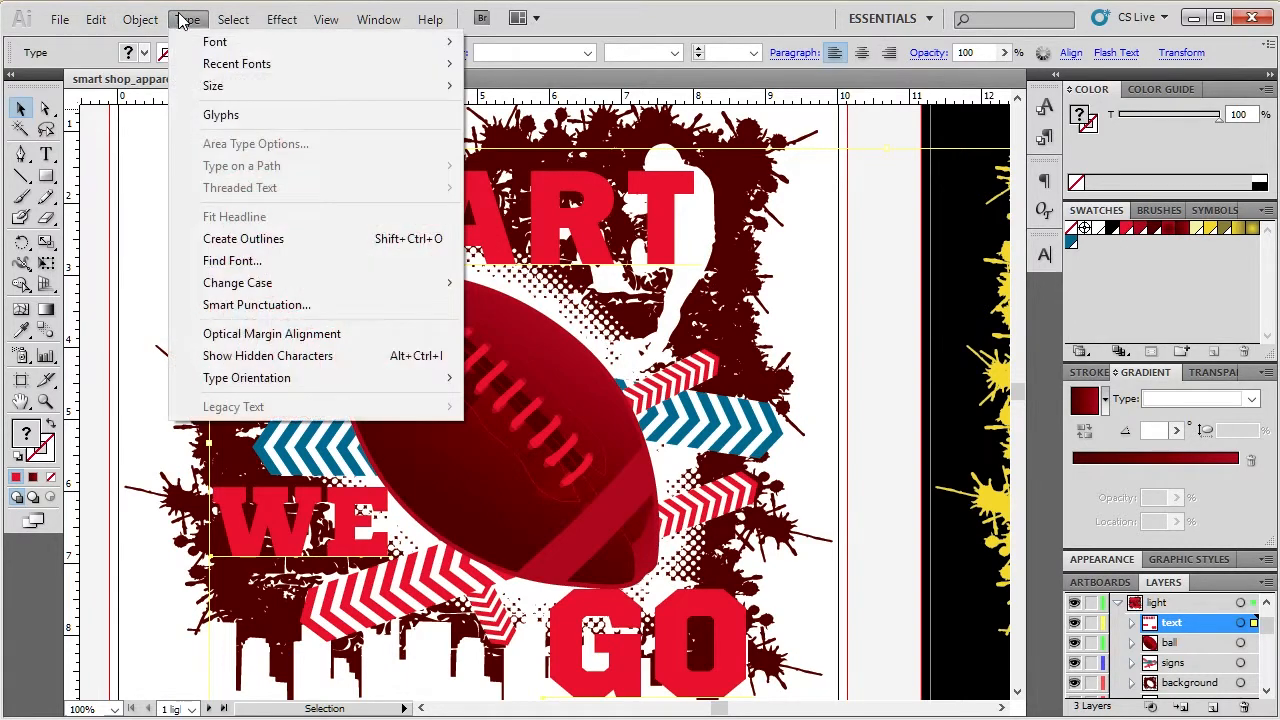
click(235, 240)
click(868, 296)
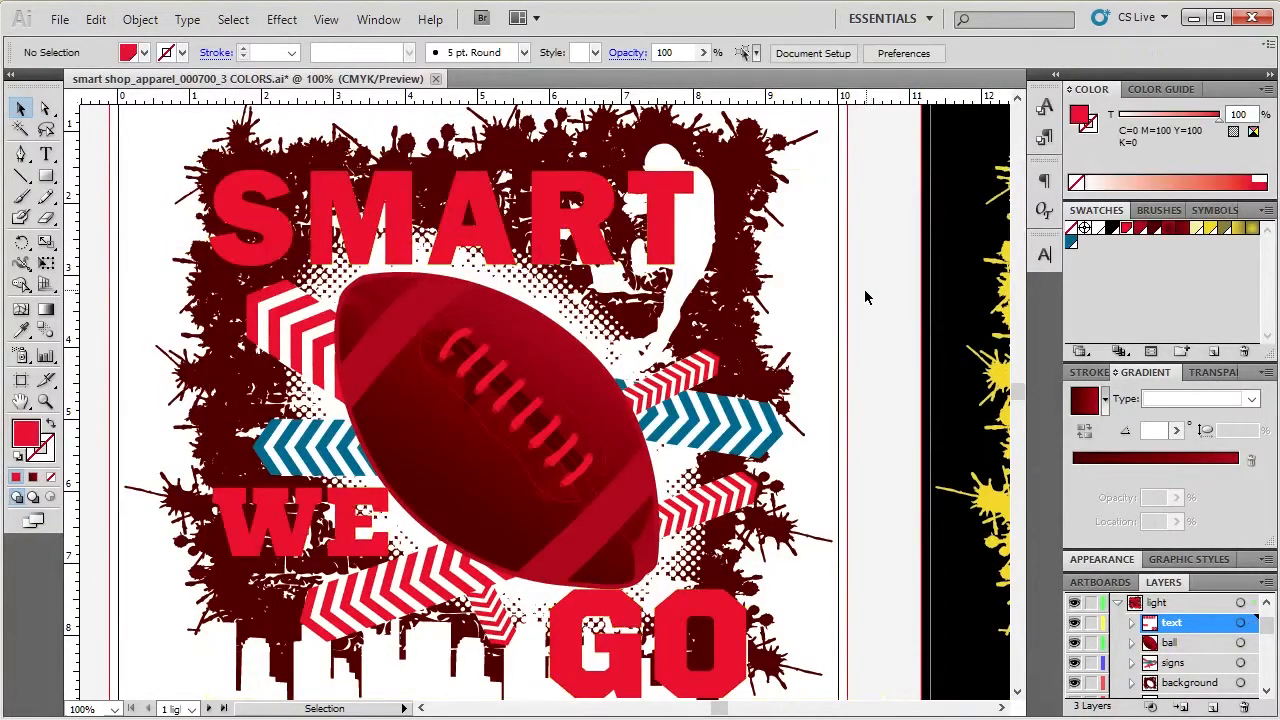
- Examine the SMART headline's outlined letter paths by selecting and deselecting the group
click(655, 238)
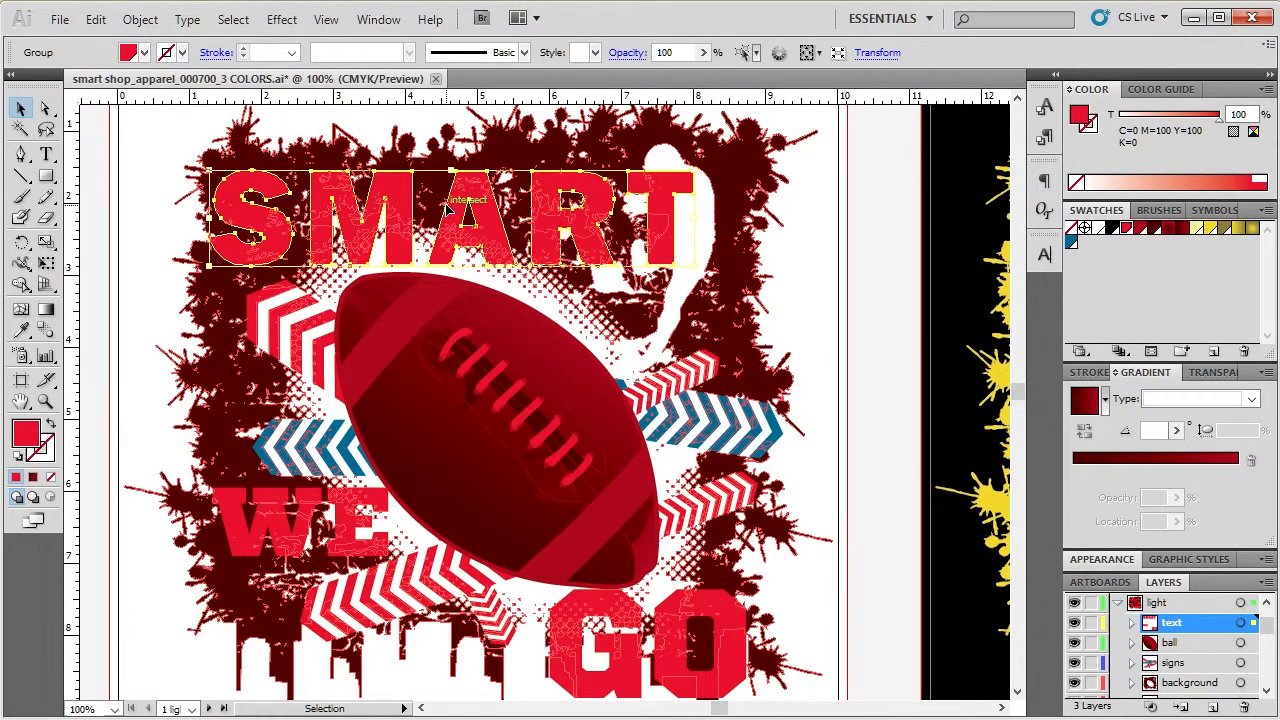
click(888, 291)
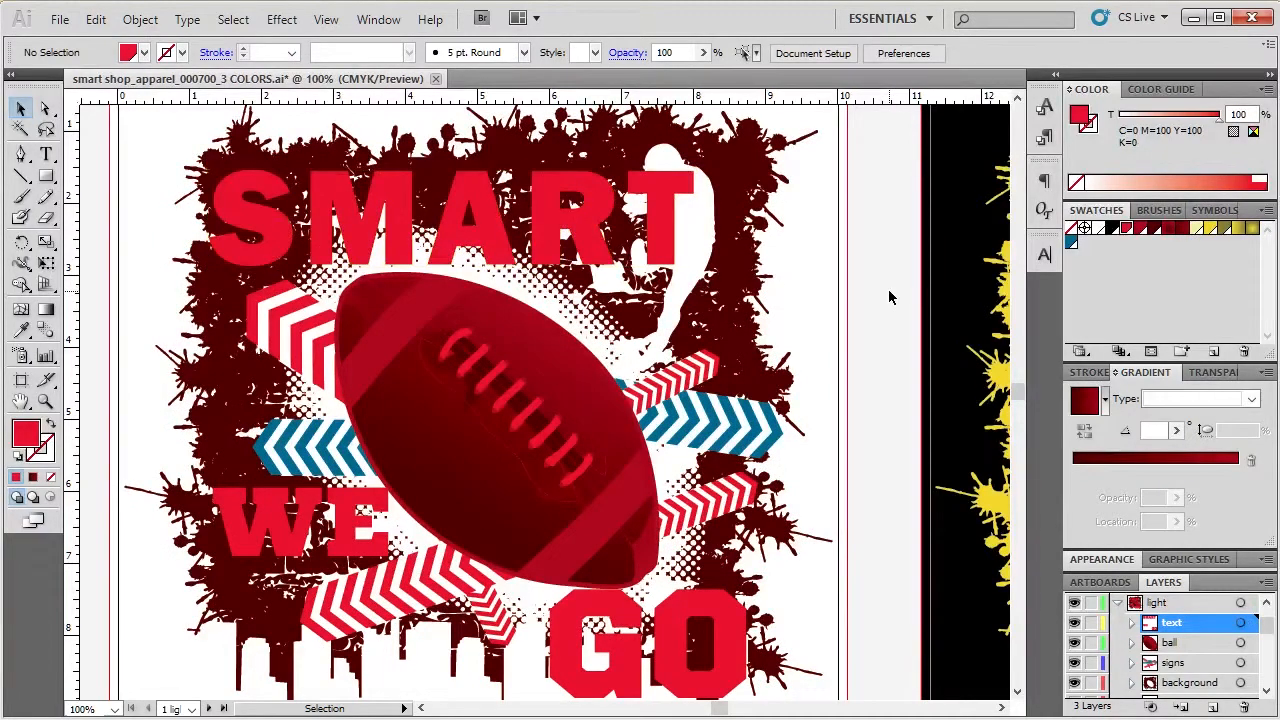
click(642, 215)
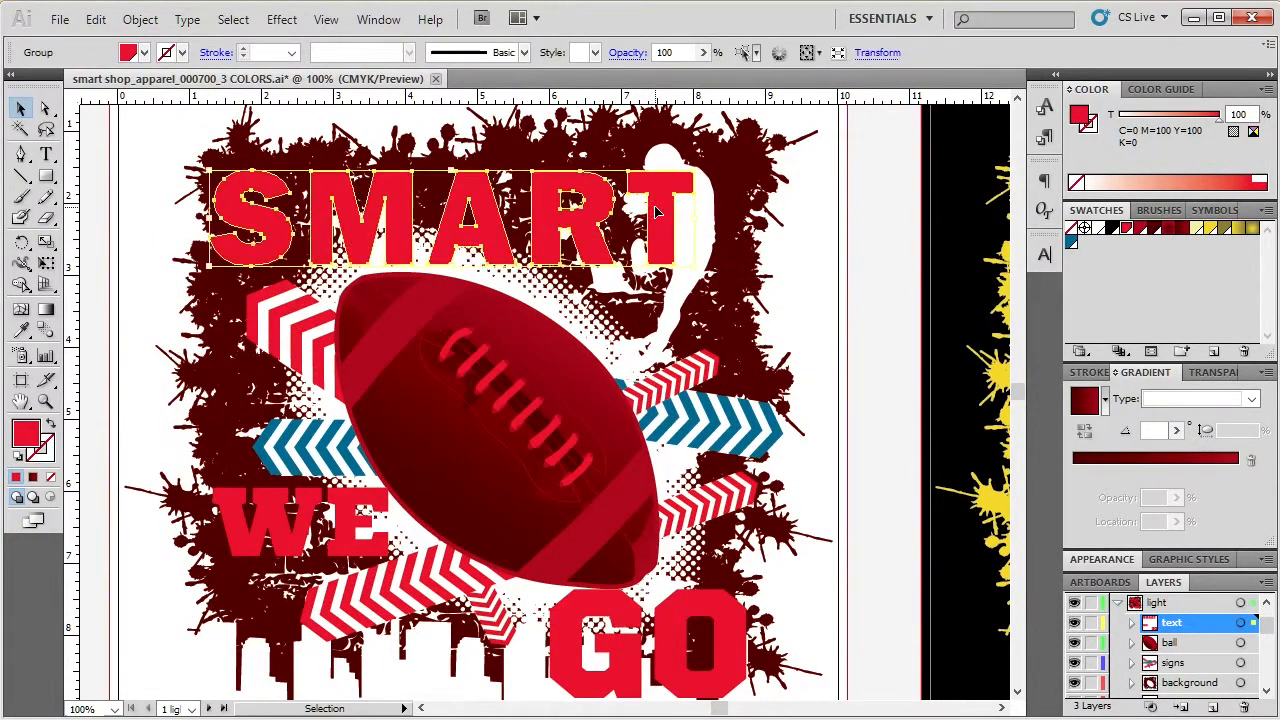
click(877, 246)
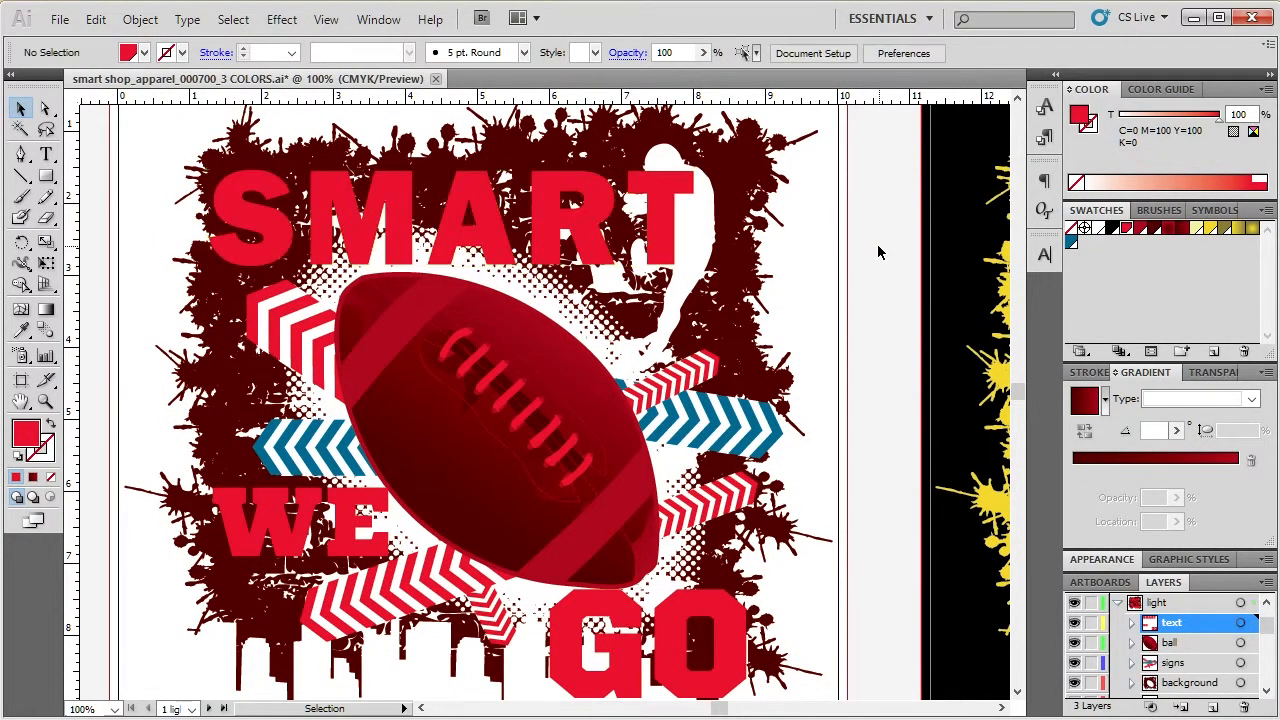
click(650, 205)
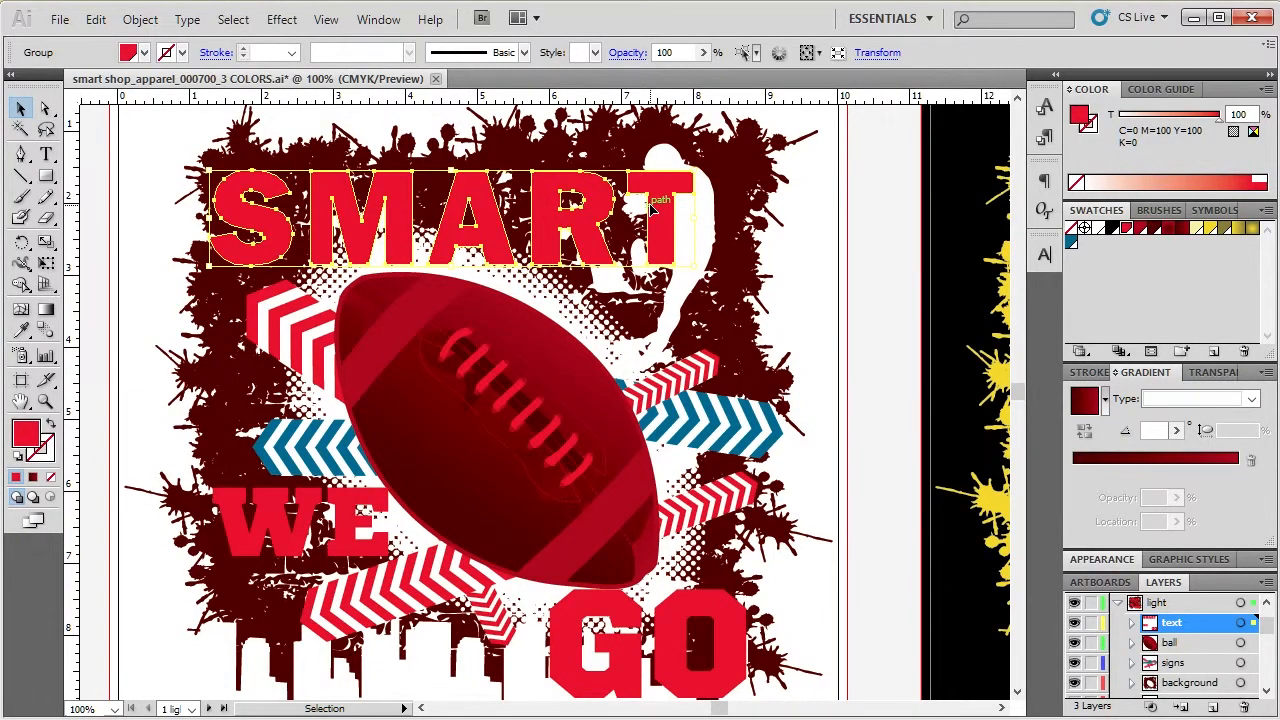
click(852, 265)
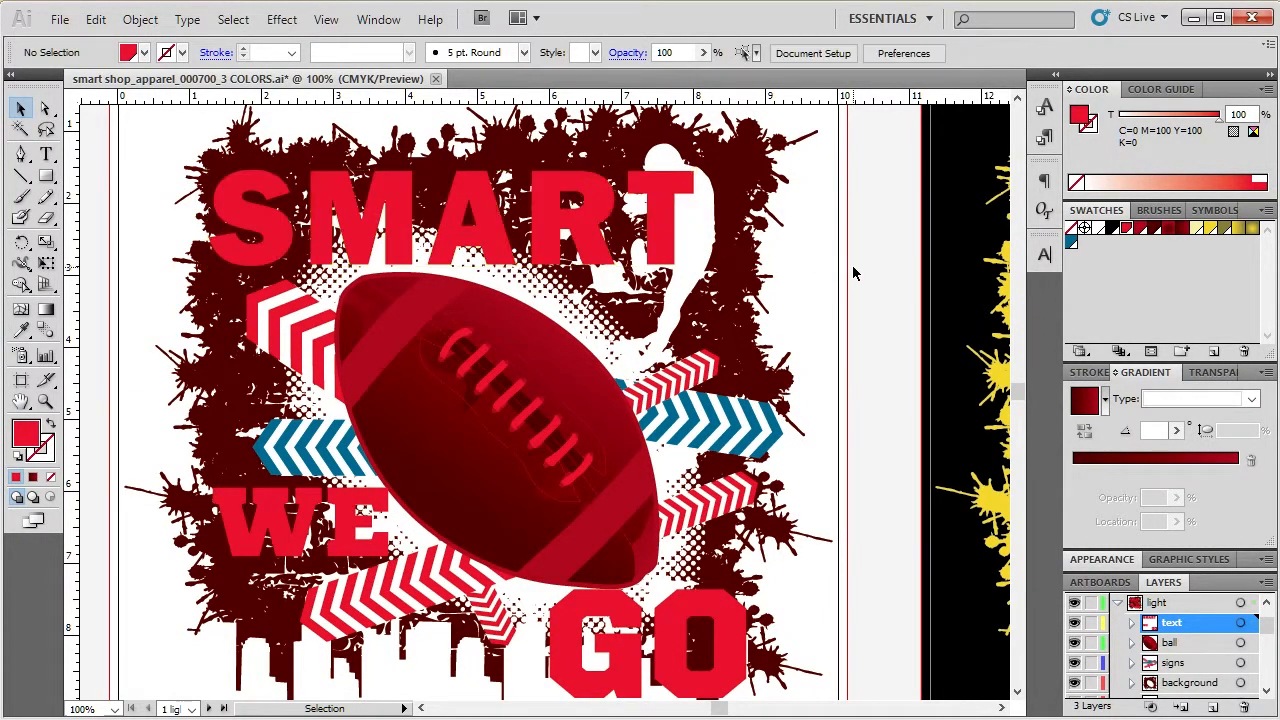
click(703, 270)
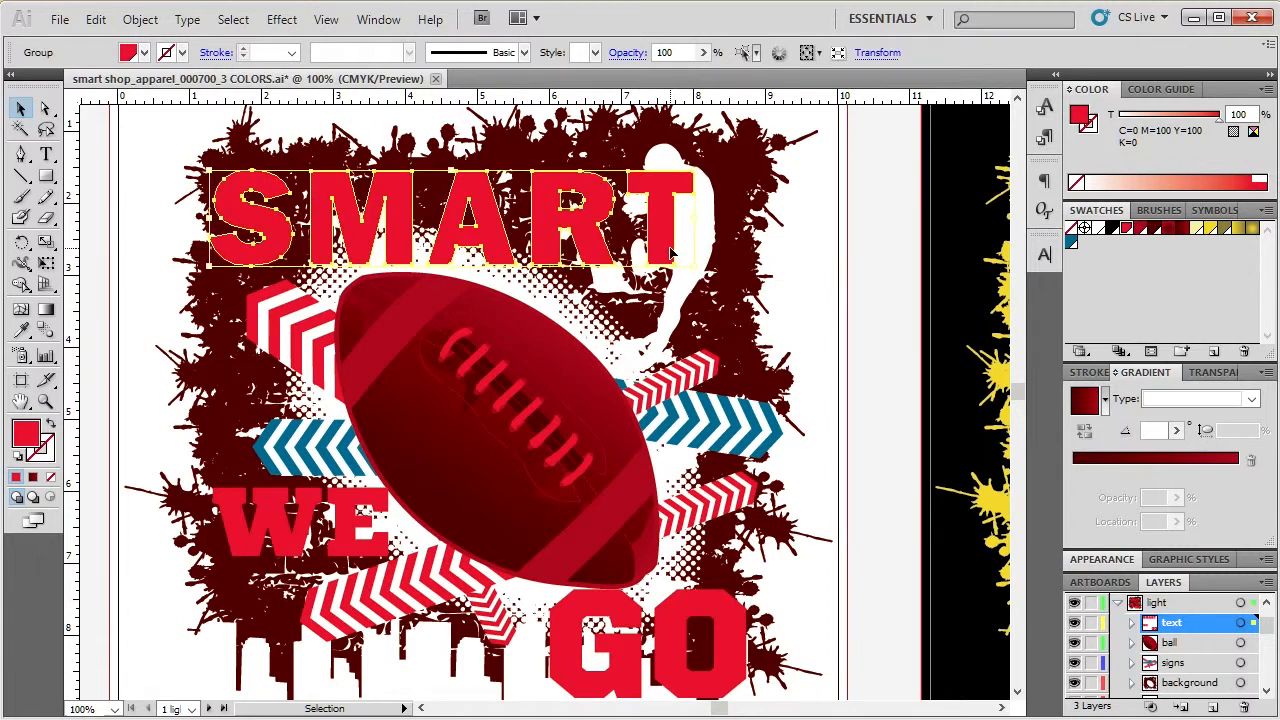
click(891, 288)
click(690, 242)
- Save the document as a separate Illustrator CS5 file named smart shop_apparel_000700_3 COLORS_OUTLINE
click(60, 19)
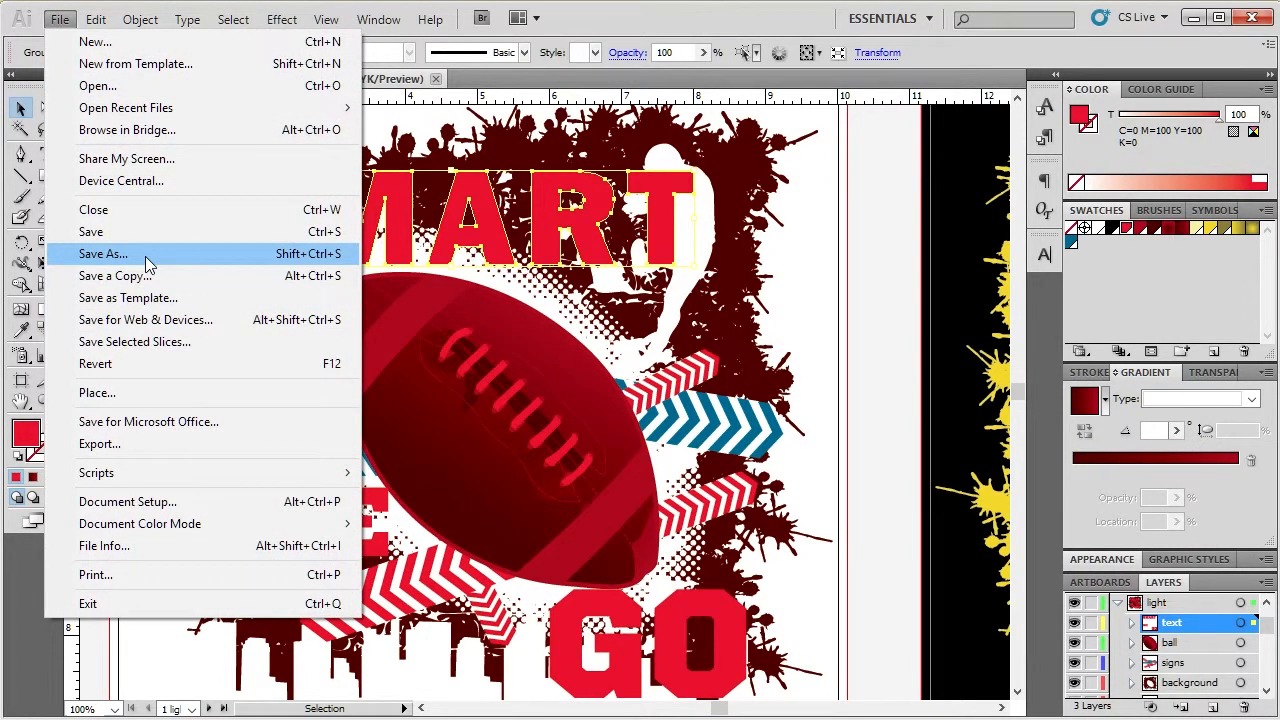
click(146, 262)
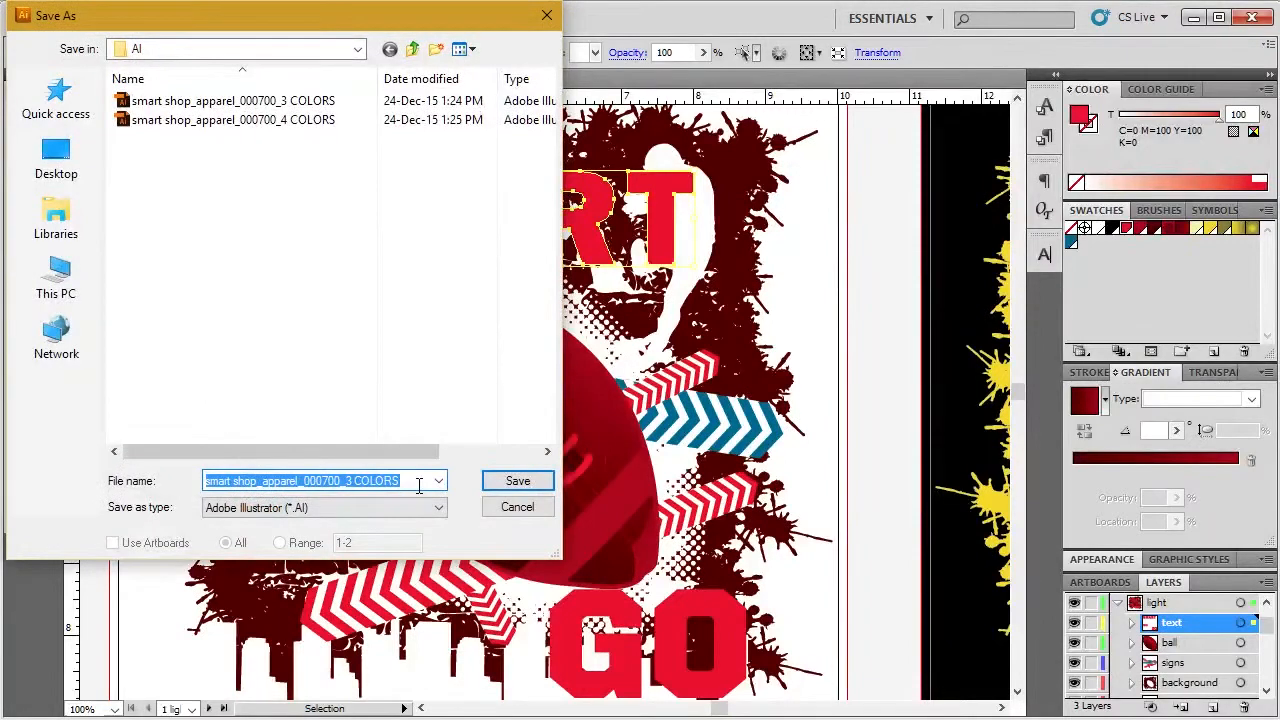
click(419, 484)
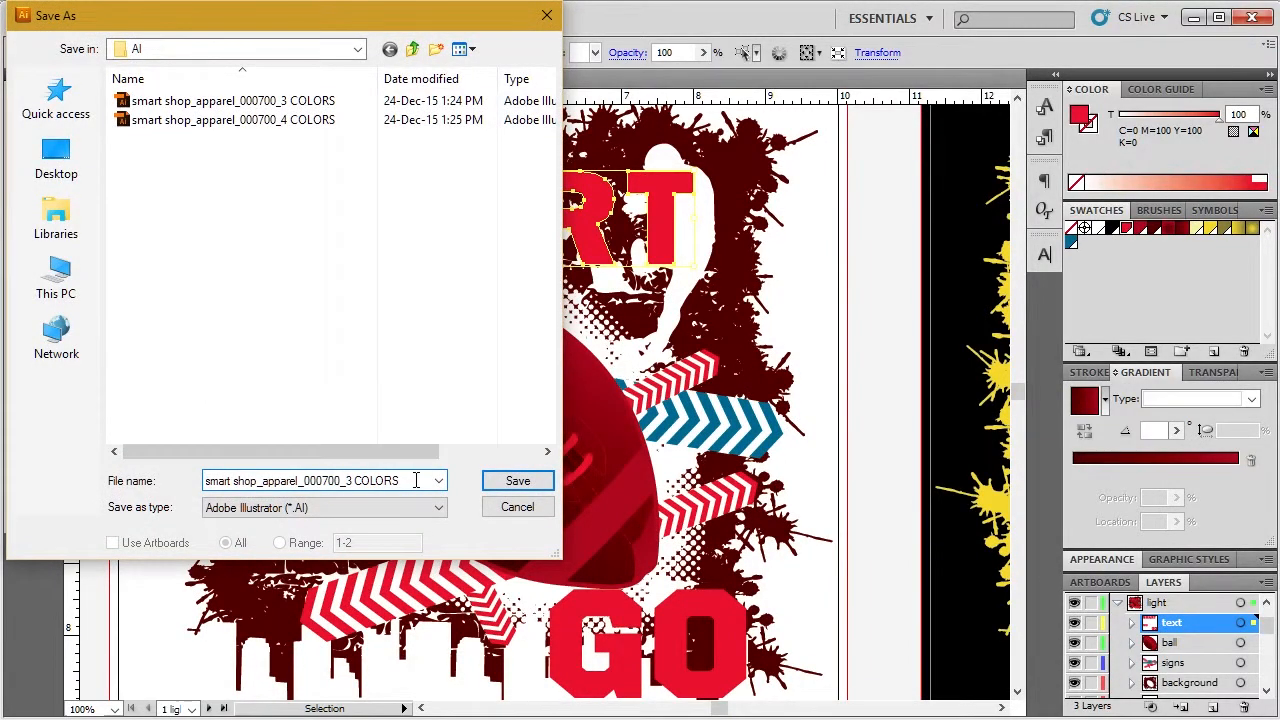
text(_OUTLI)
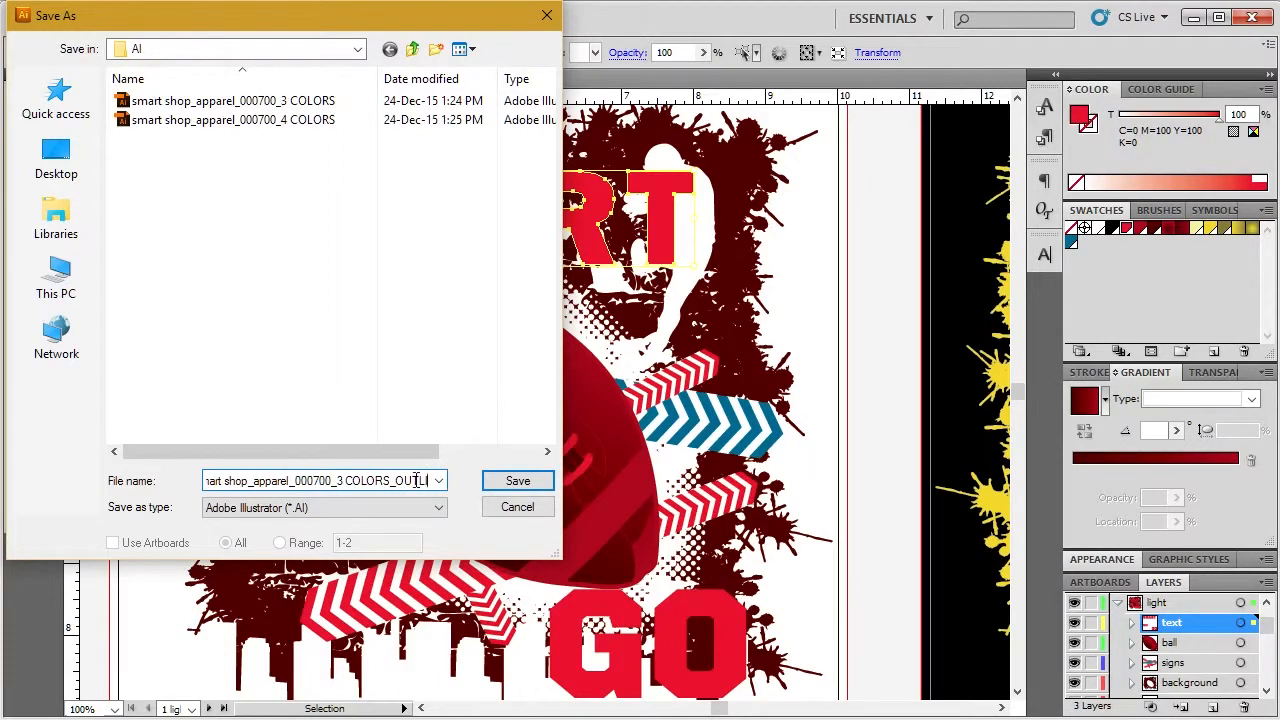
text(NE)
key(Return)
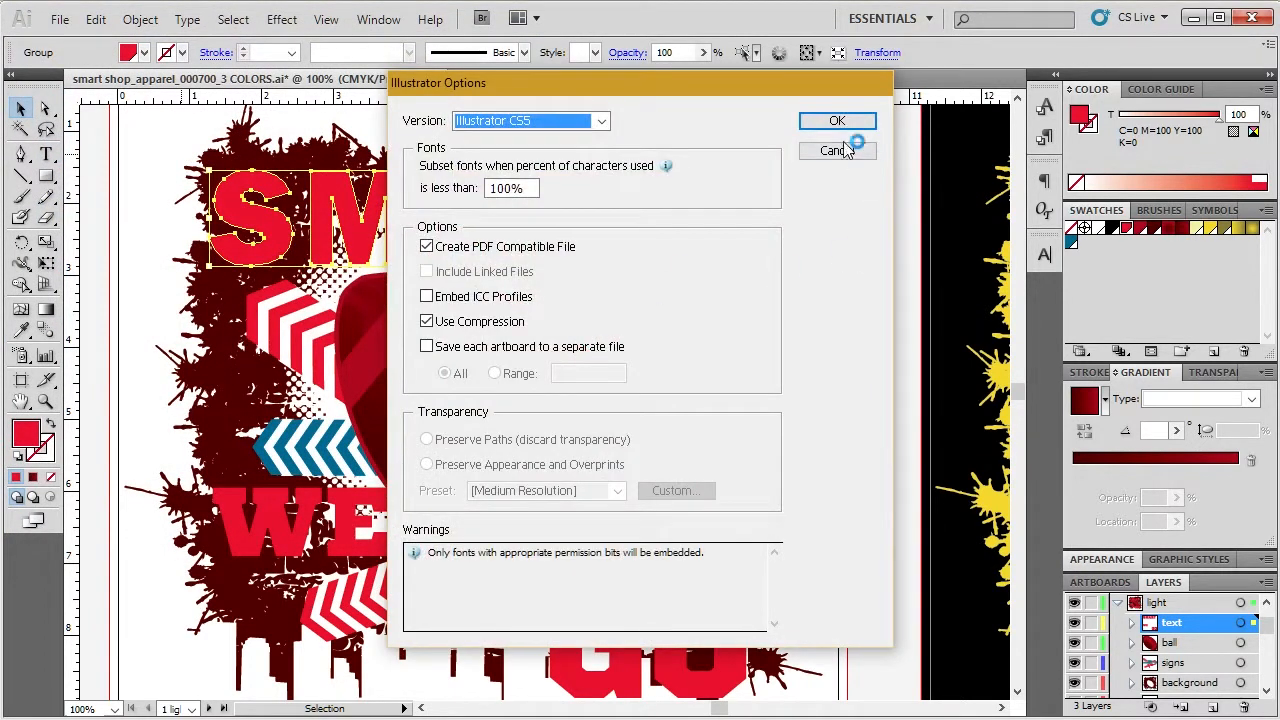
click(829, 120)
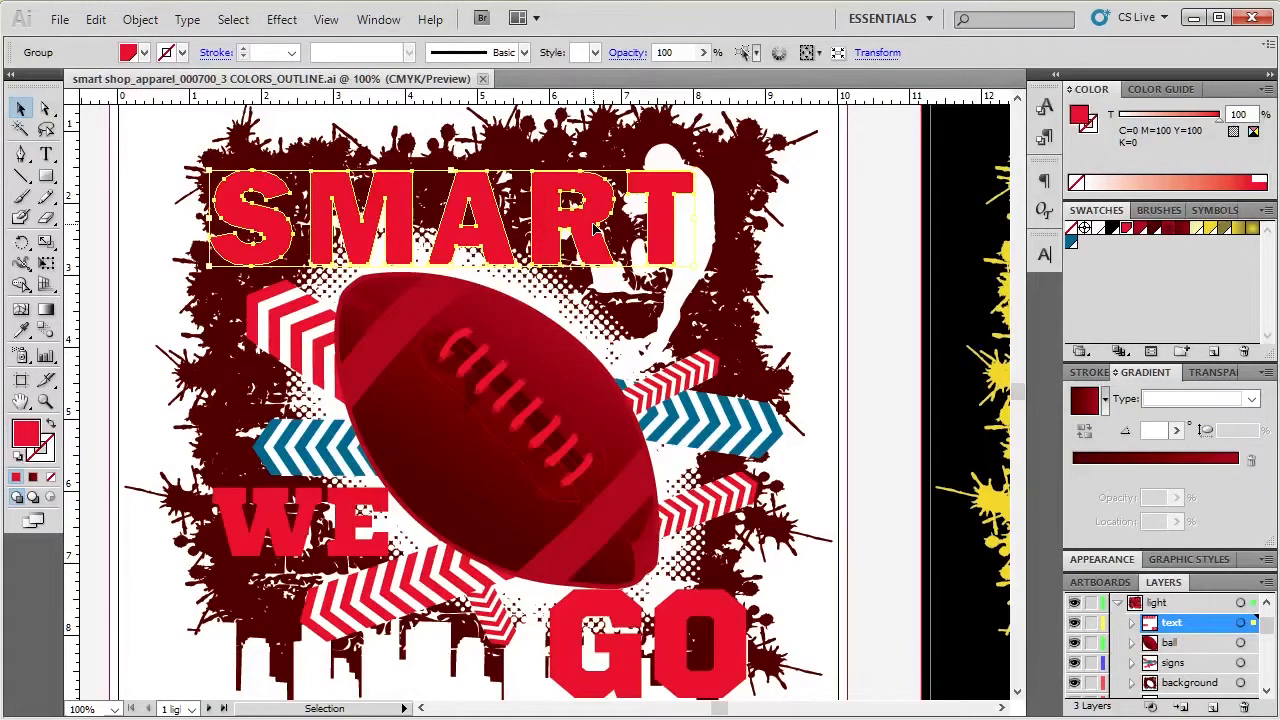
- Review the saved outline version, checking the SMART letter group and the whole light artboard
click(854, 230)
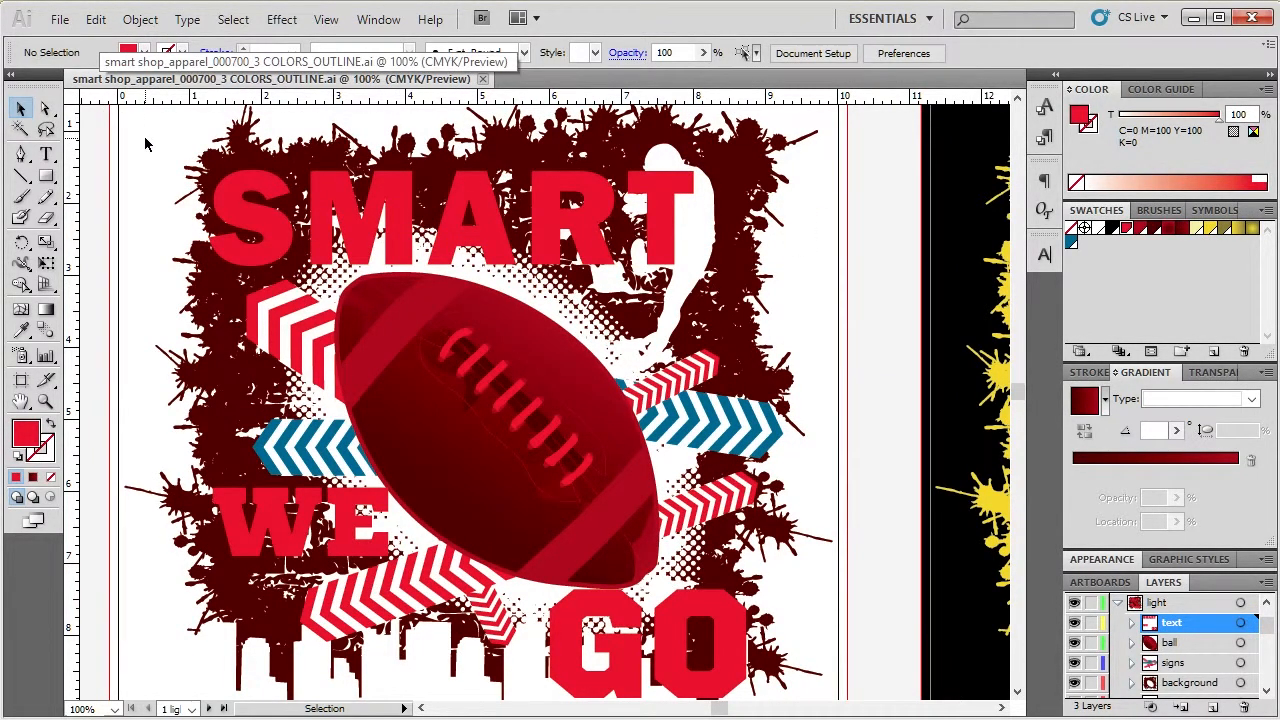
click(272, 252)
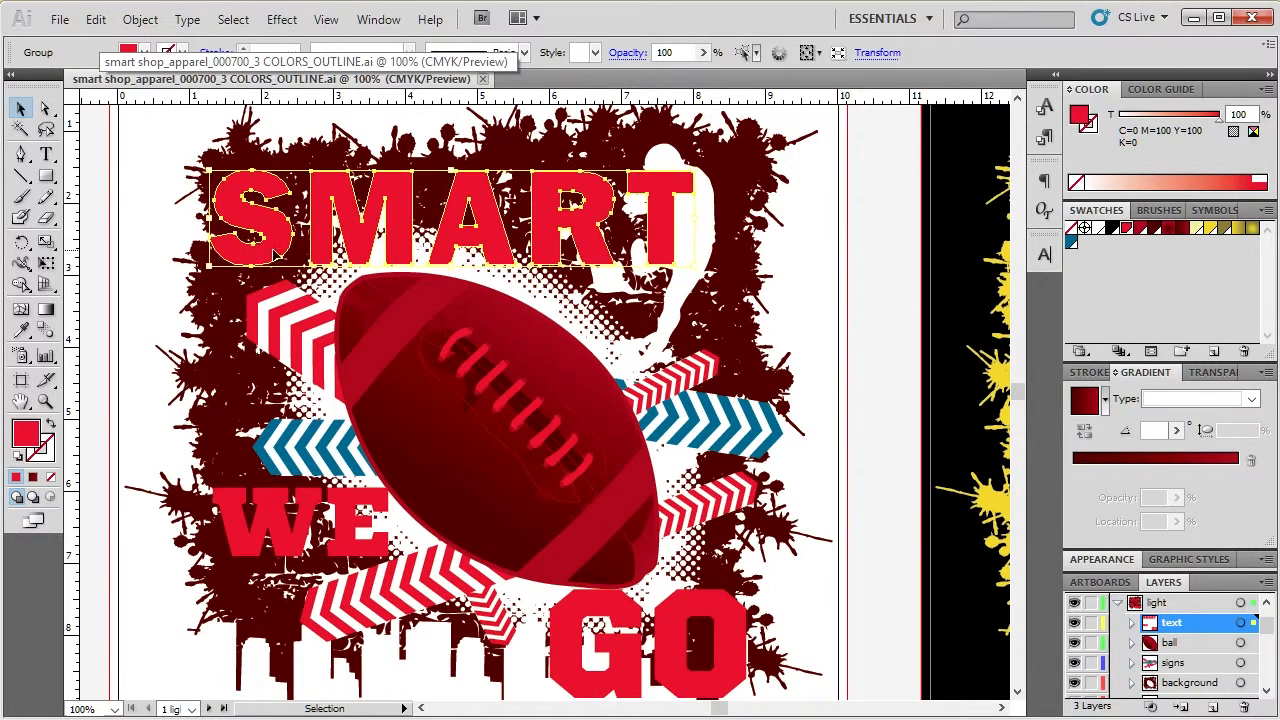
click(857, 282)
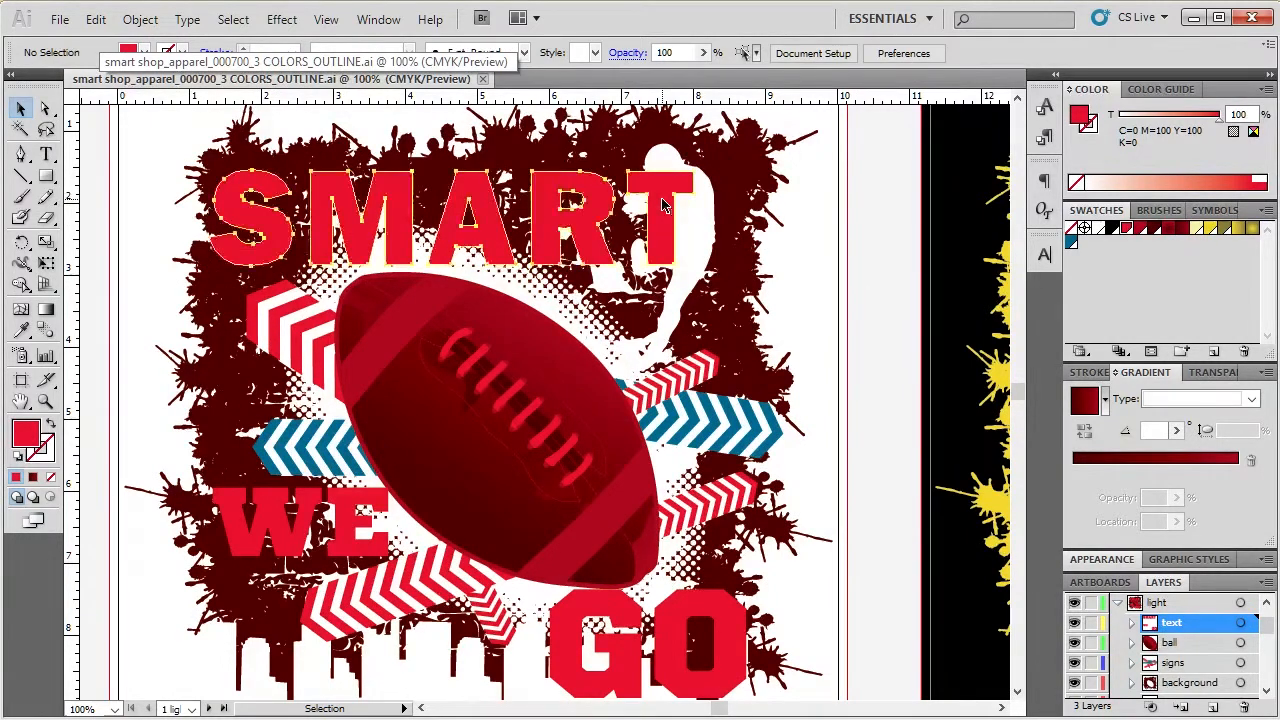
click(662, 204)
click(867, 266)
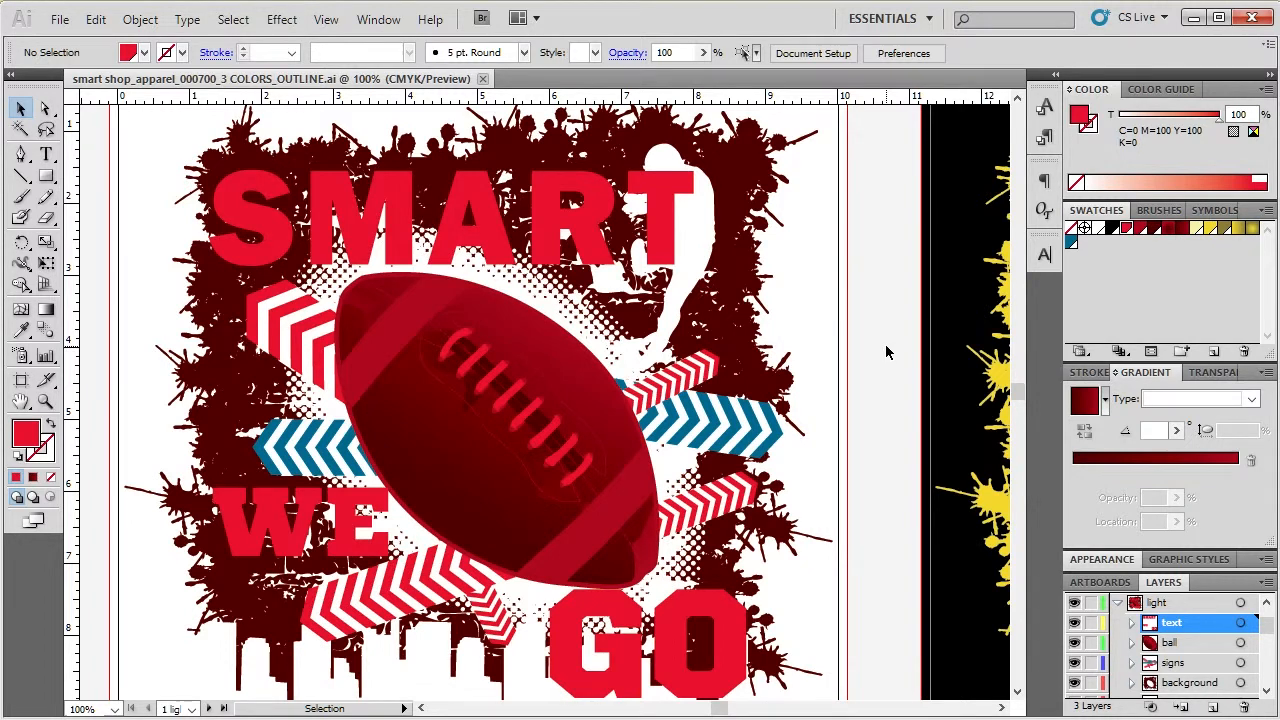
click(668, 240)
click(871, 243)
scroll(872, 251, up, 4)
scroll(872, 251, down, 2)
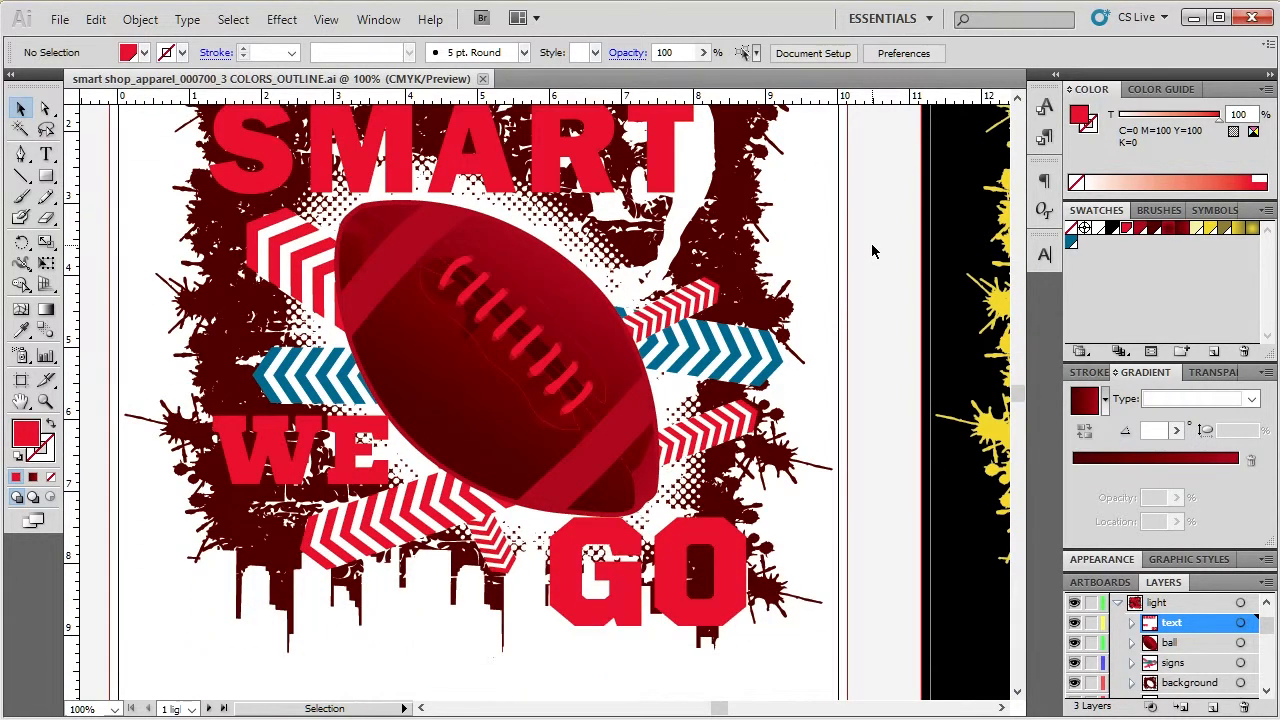
scroll(872, 251, up, 2)
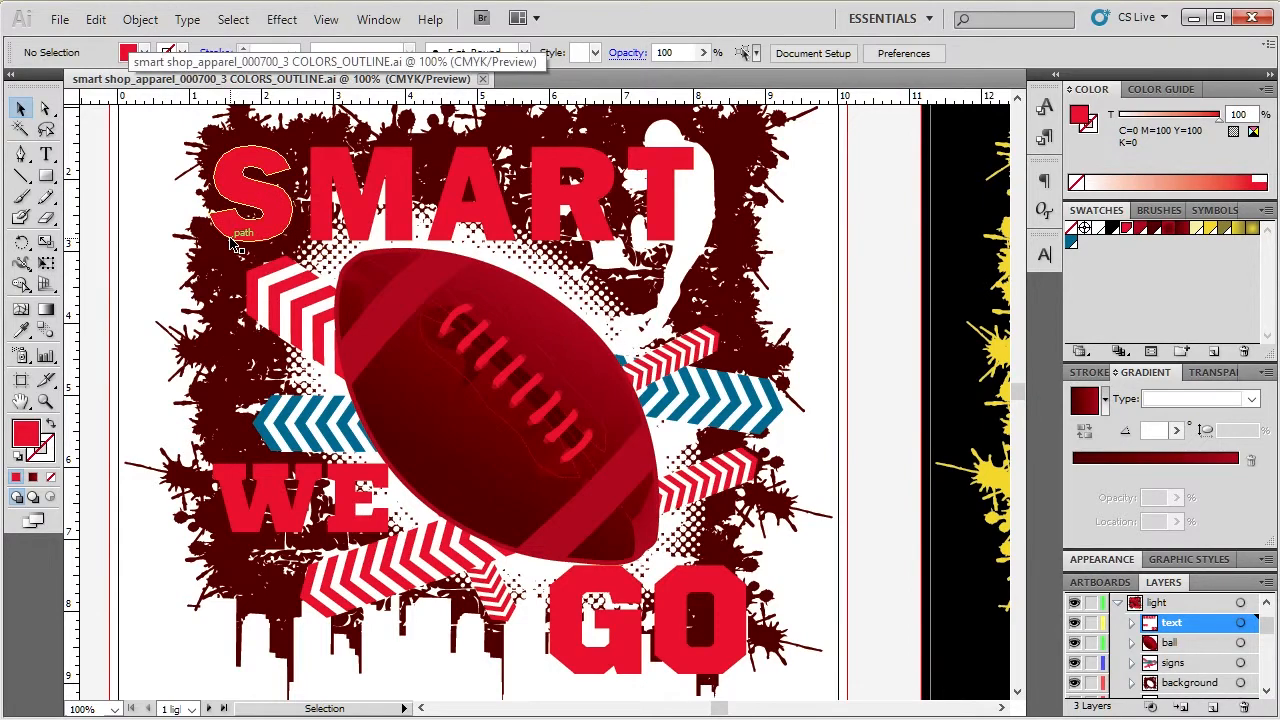
- Set up printing of the document to the Adobe PDF printer with a Custom media size
click(60, 19)
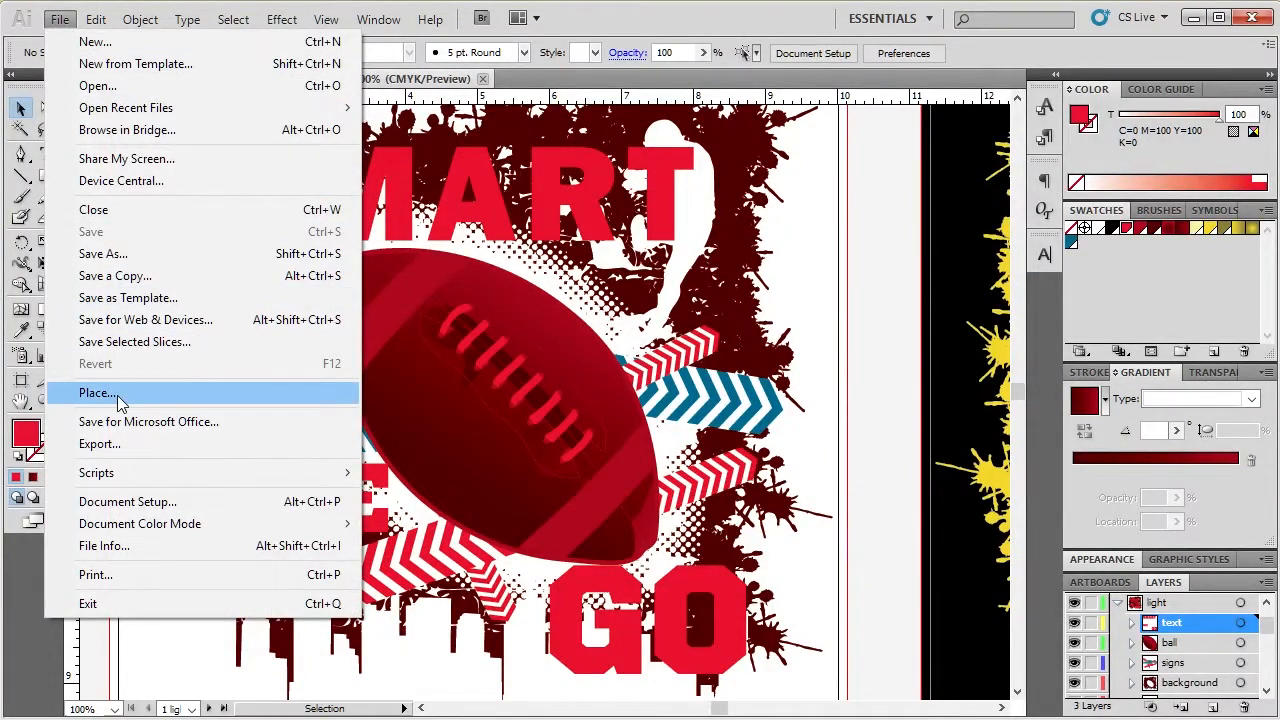
click(155, 578)
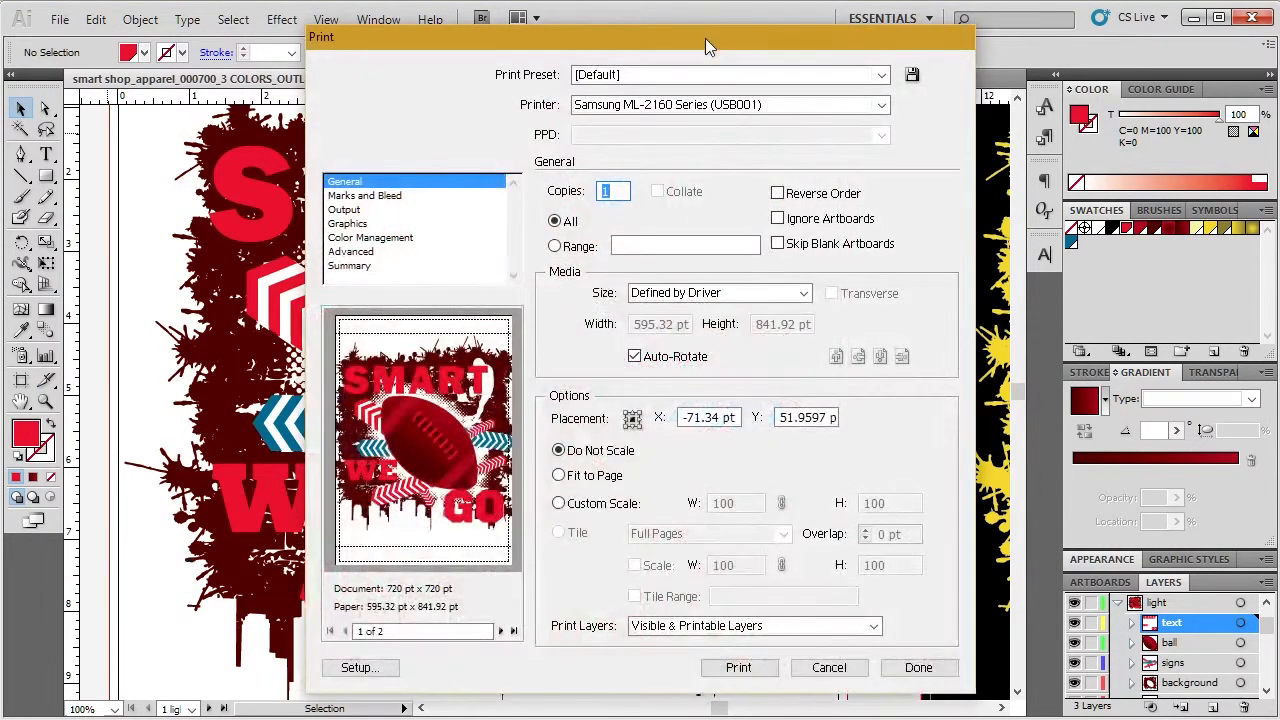
click(676, 106)
click(667, 227)
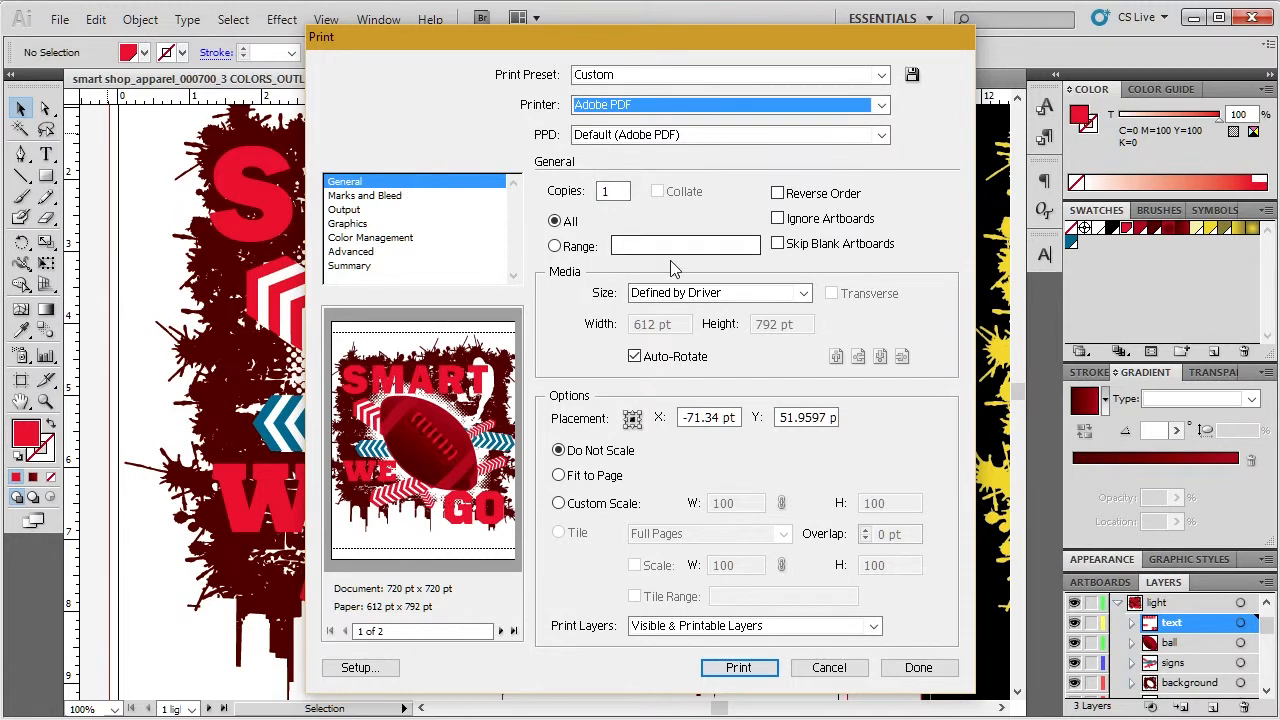
click(672, 300)
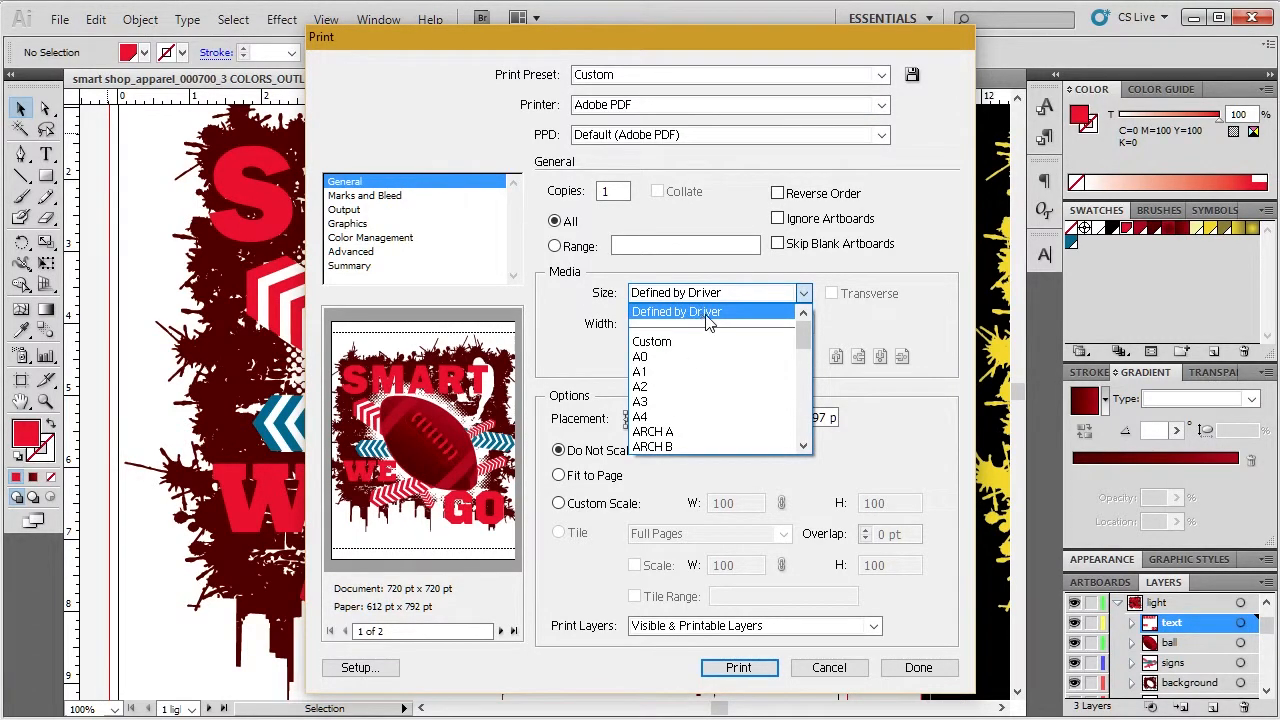
click(705, 343)
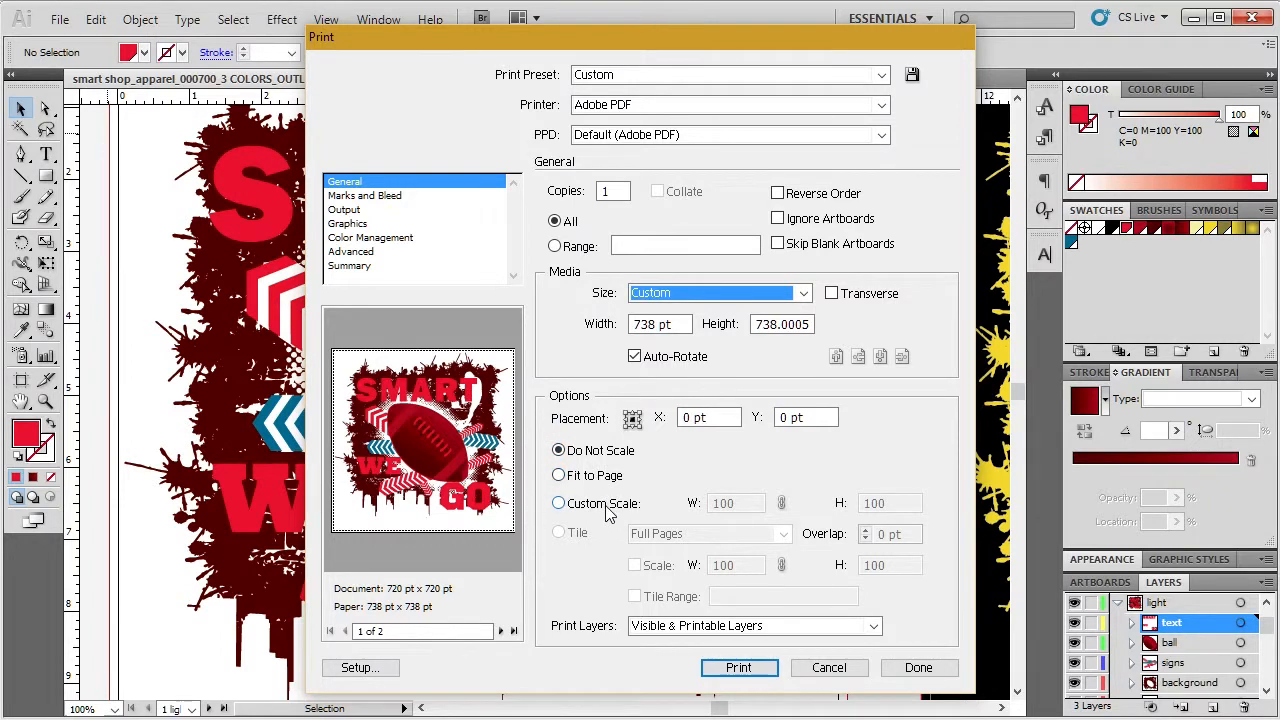
- Enable all printer's marks for the PDF print: trim marks, registration marks, color bars and page information
click(436, 200)
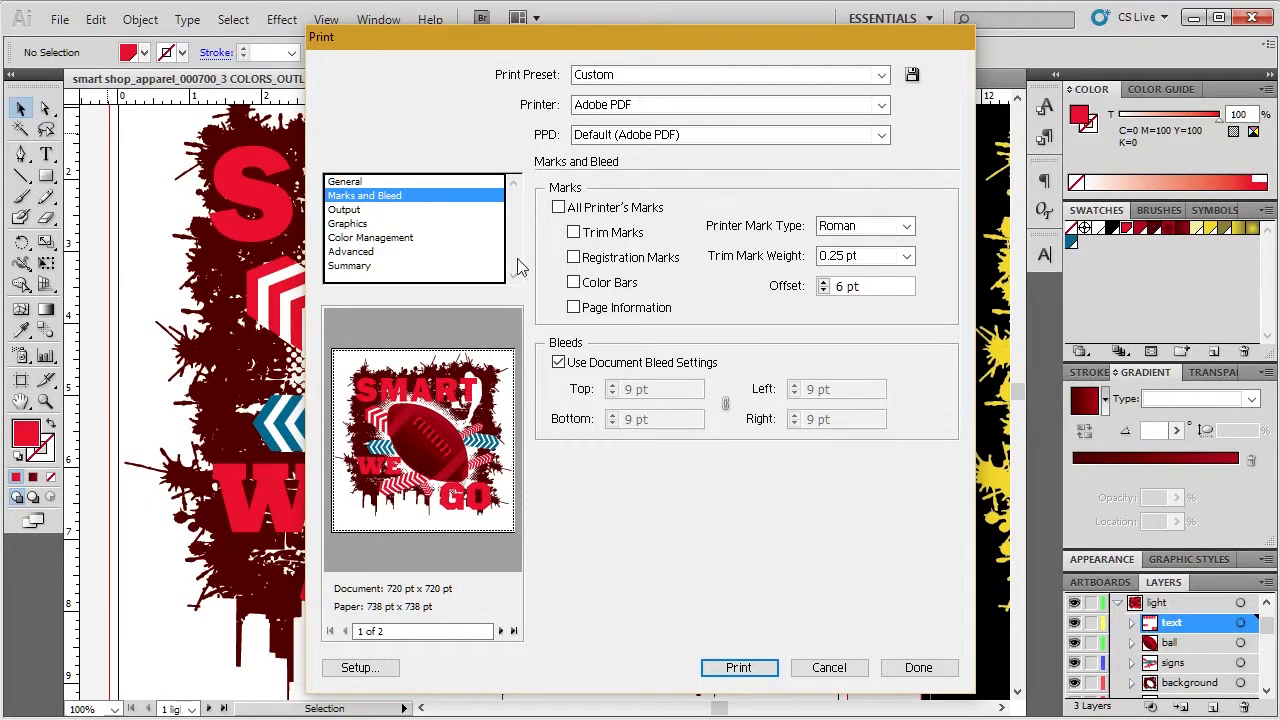
click(559, 207)
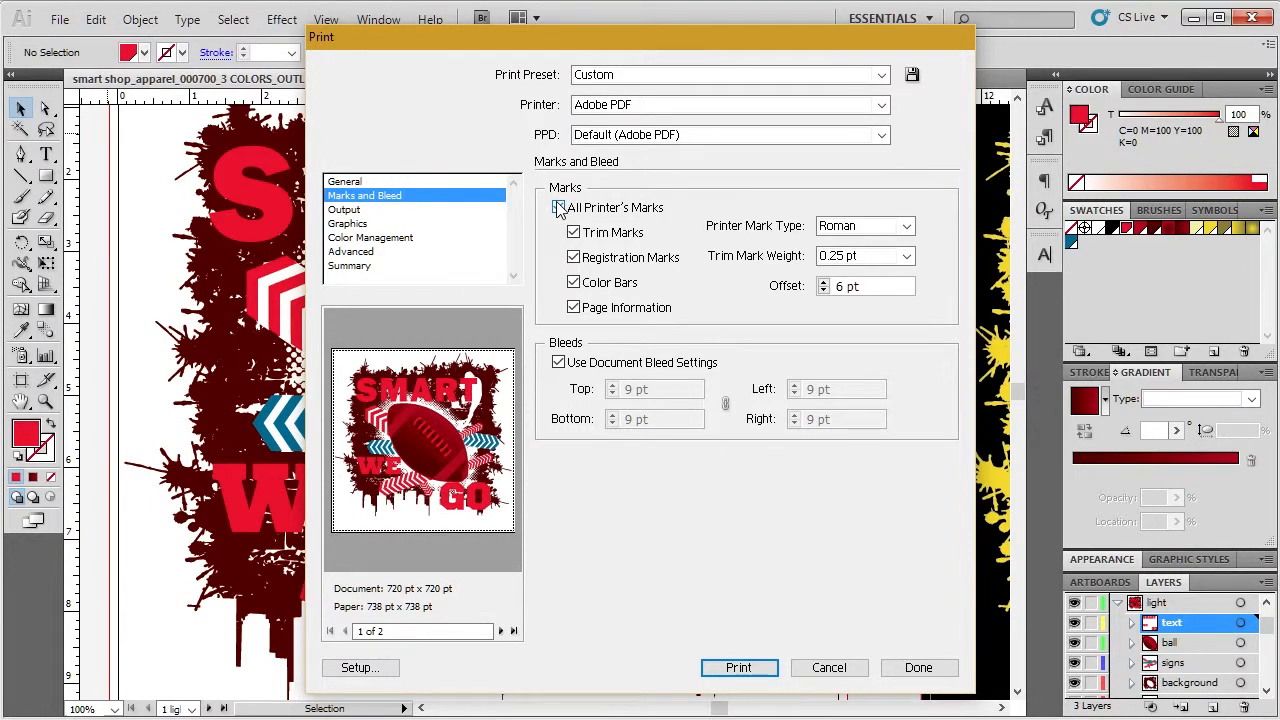
click(558, 364)
click(558, 364)
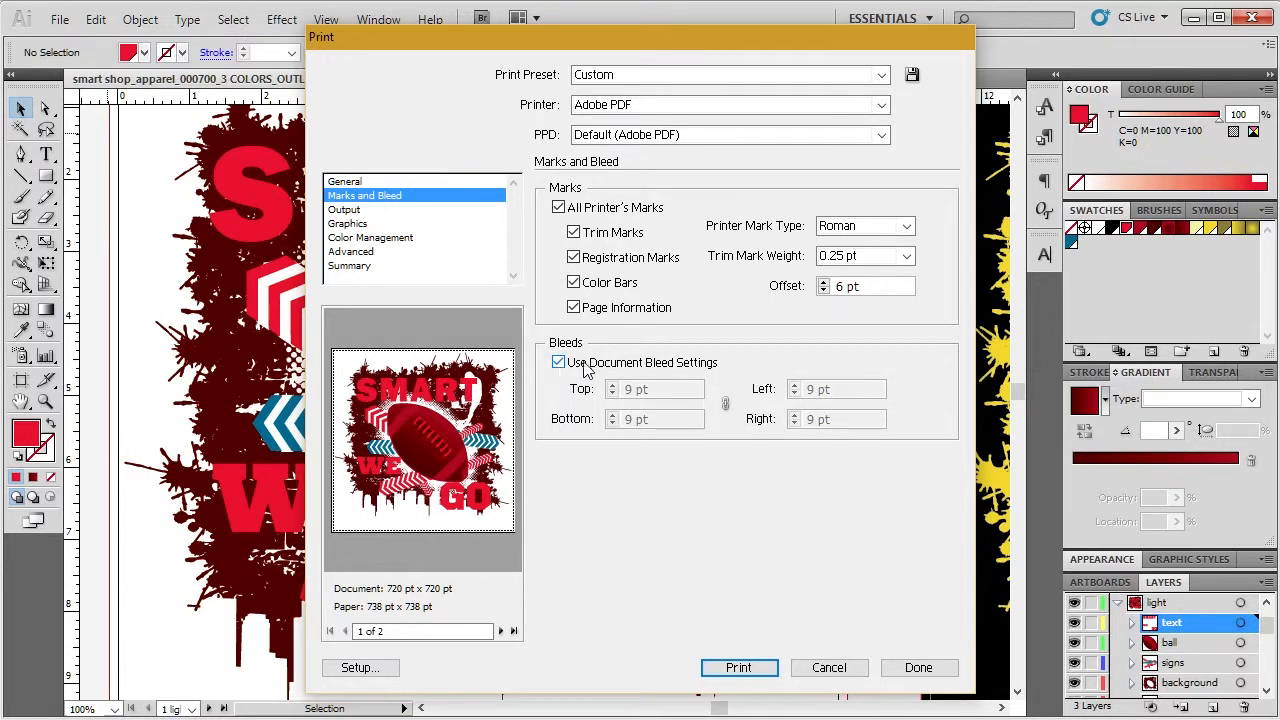
click(694, 367)
- Set the print output mode to Separations (Host-Based)
click(400, 211)
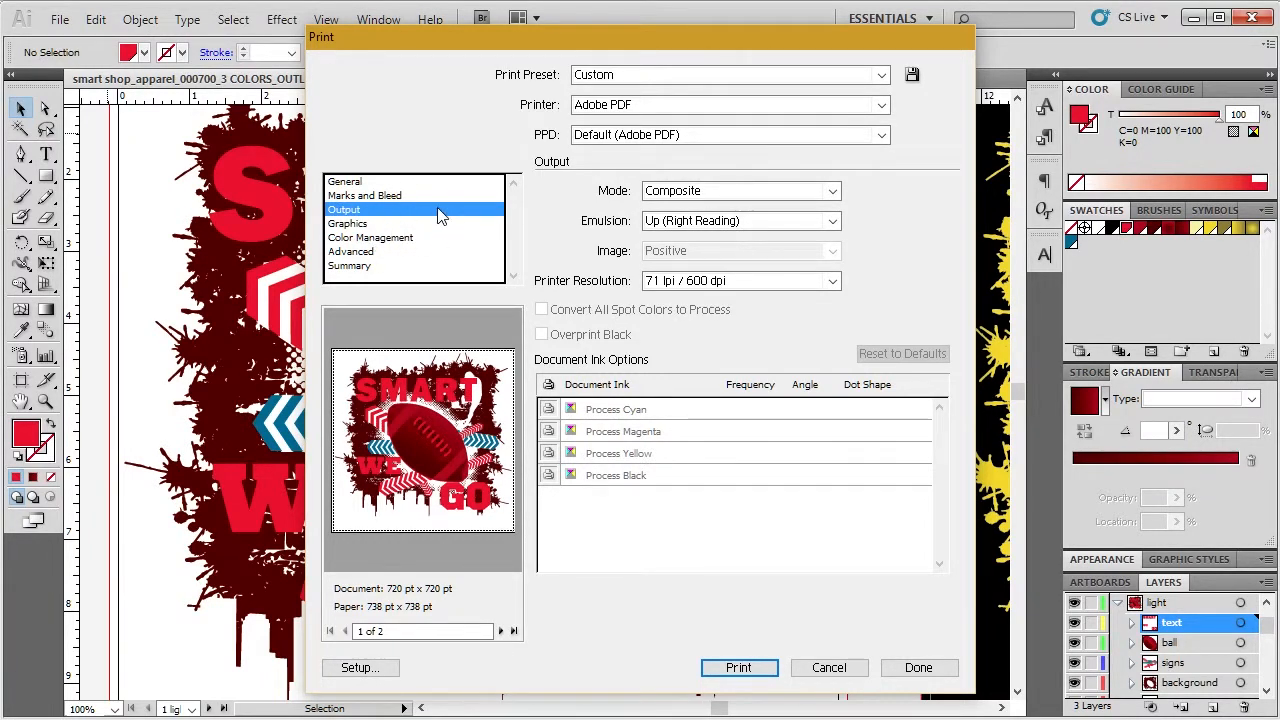
click(728, 192)
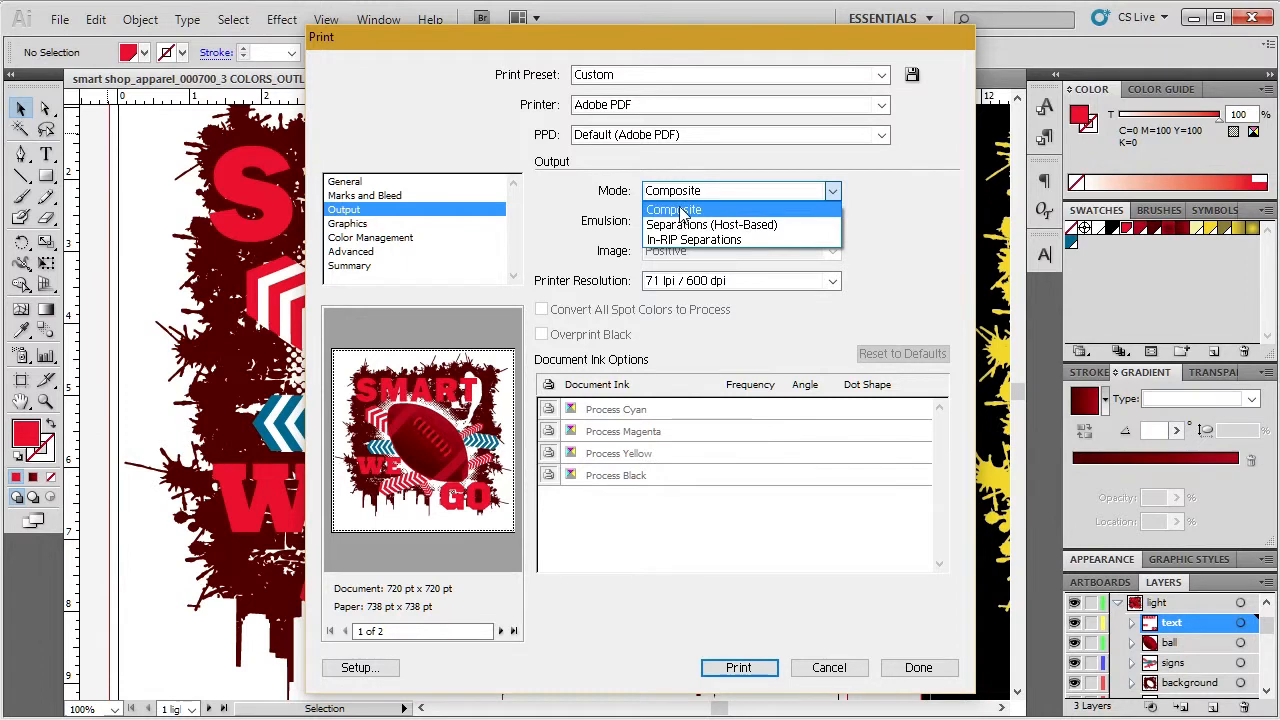
click(722, 228)
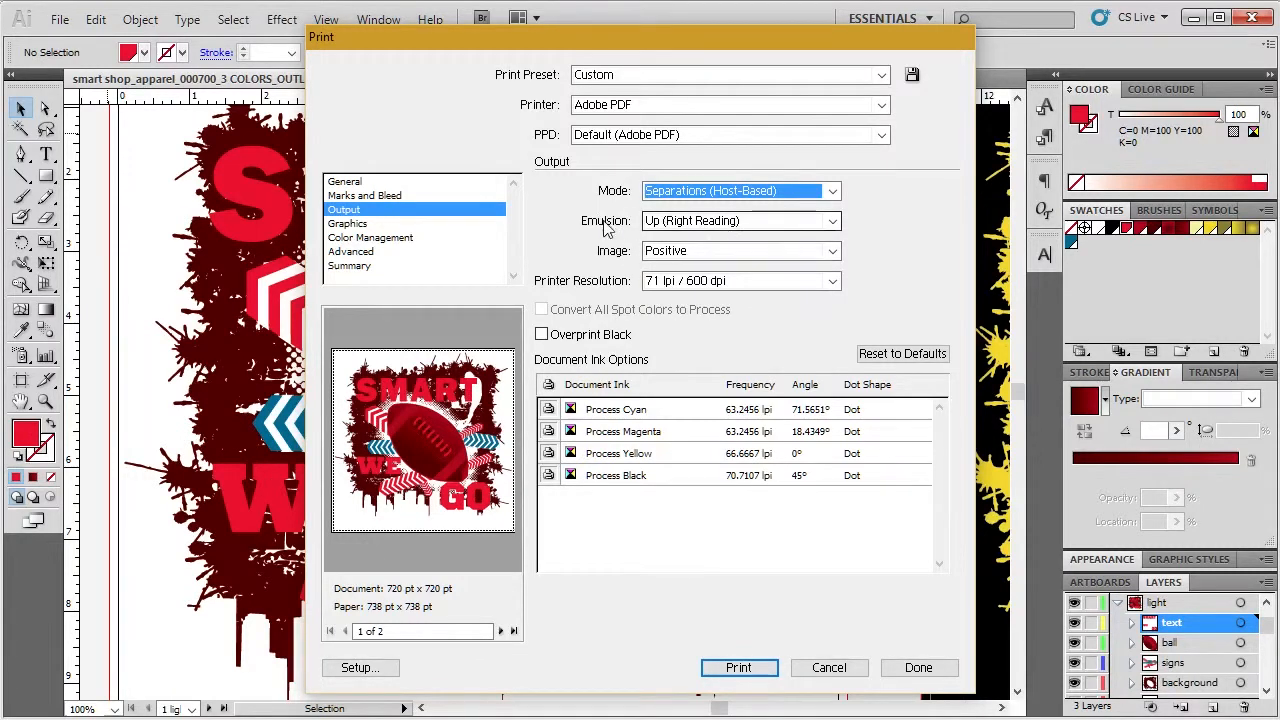
- Try the Down (Right Reading) emulsion for the separations, and set it back to Up (Right Reading)
click(708, 225)
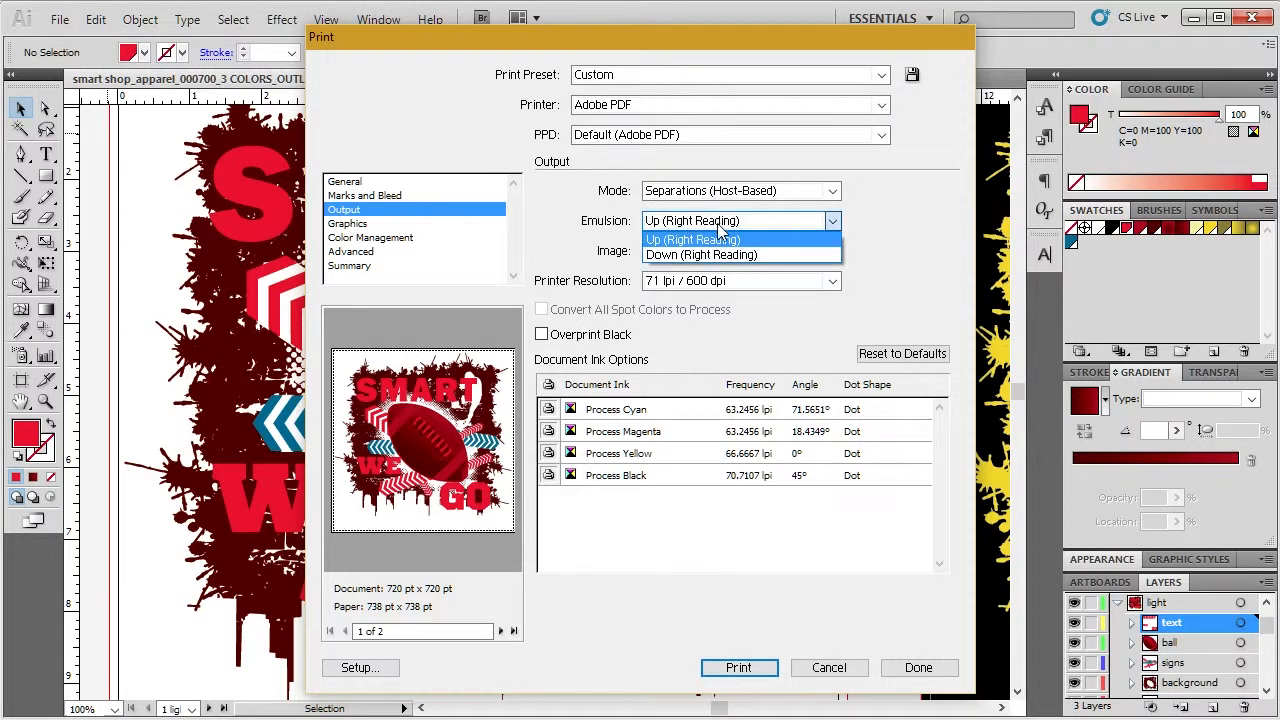
click(740, 256)
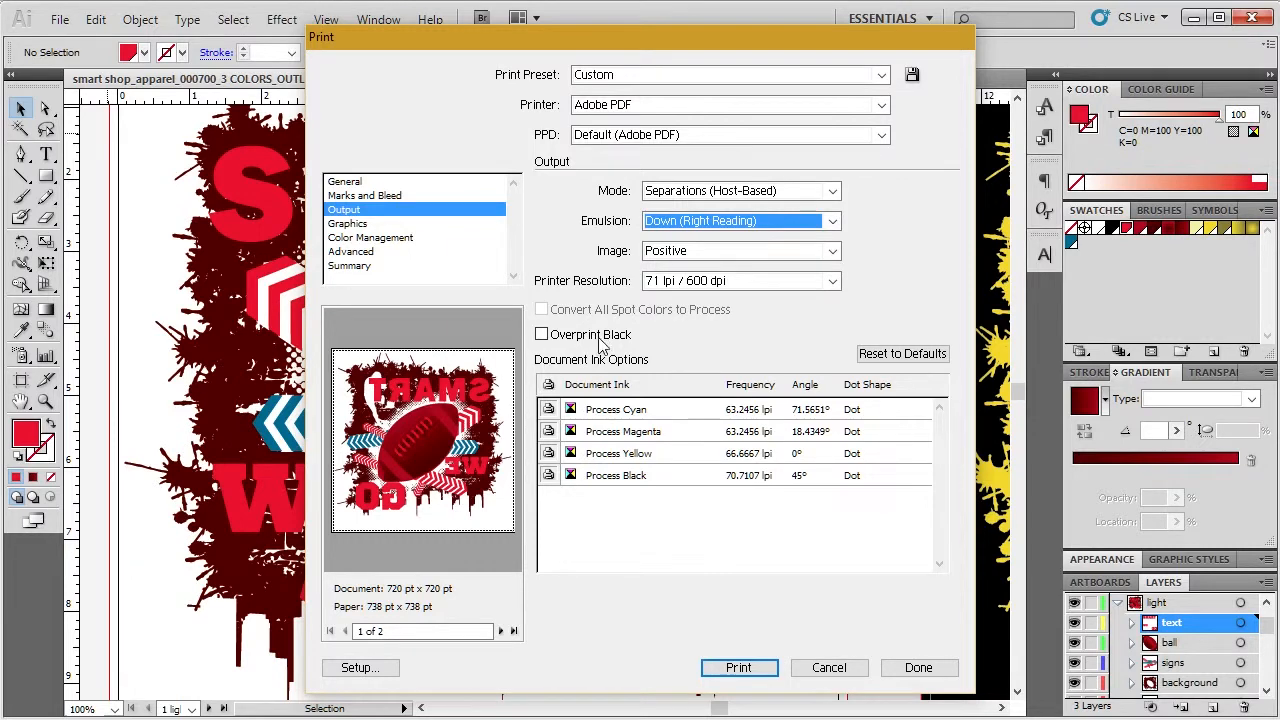
click(710, 220)
click(704, 233)
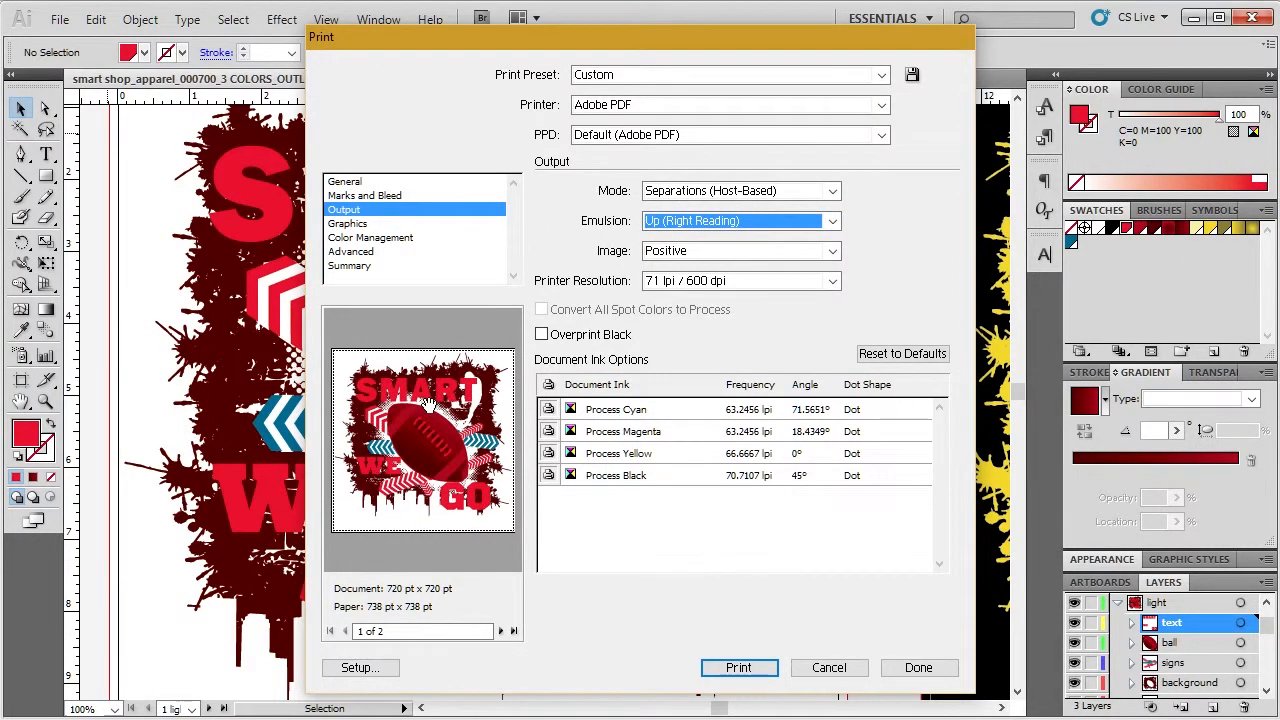
- Try the Negative image option for the separations, and set it back to Positive
click(780, 251)
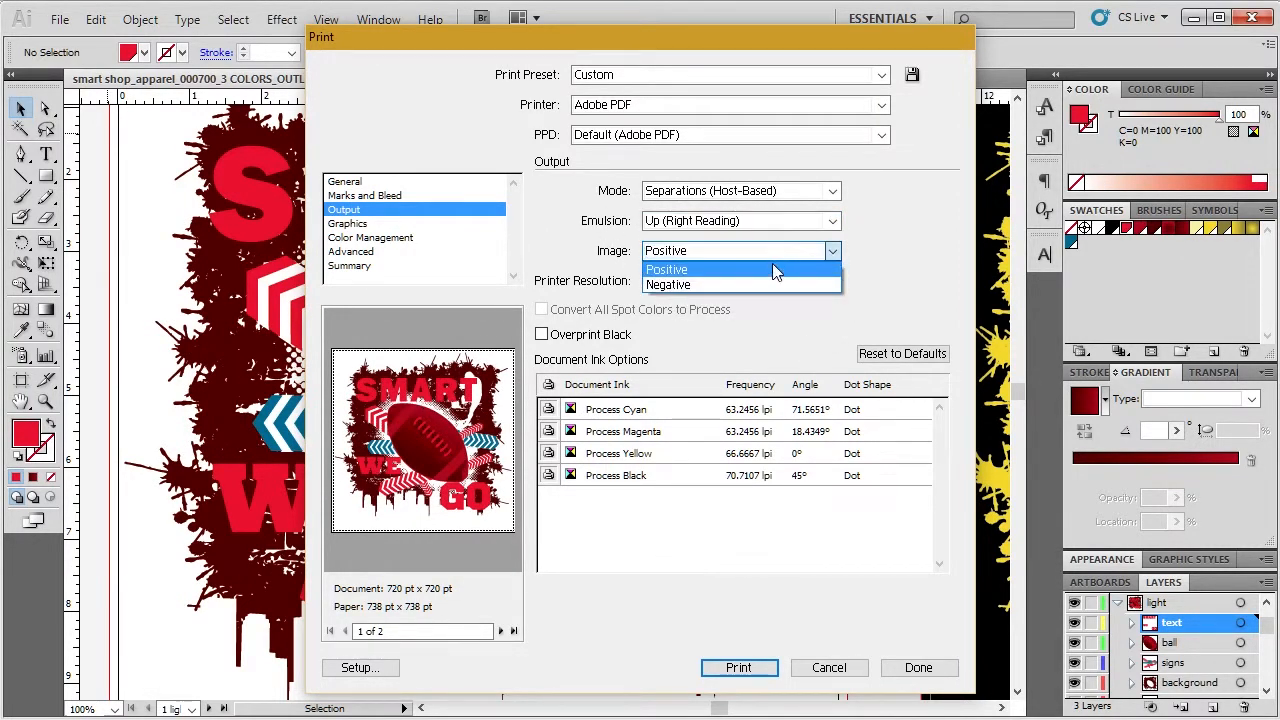
click(768, 282)
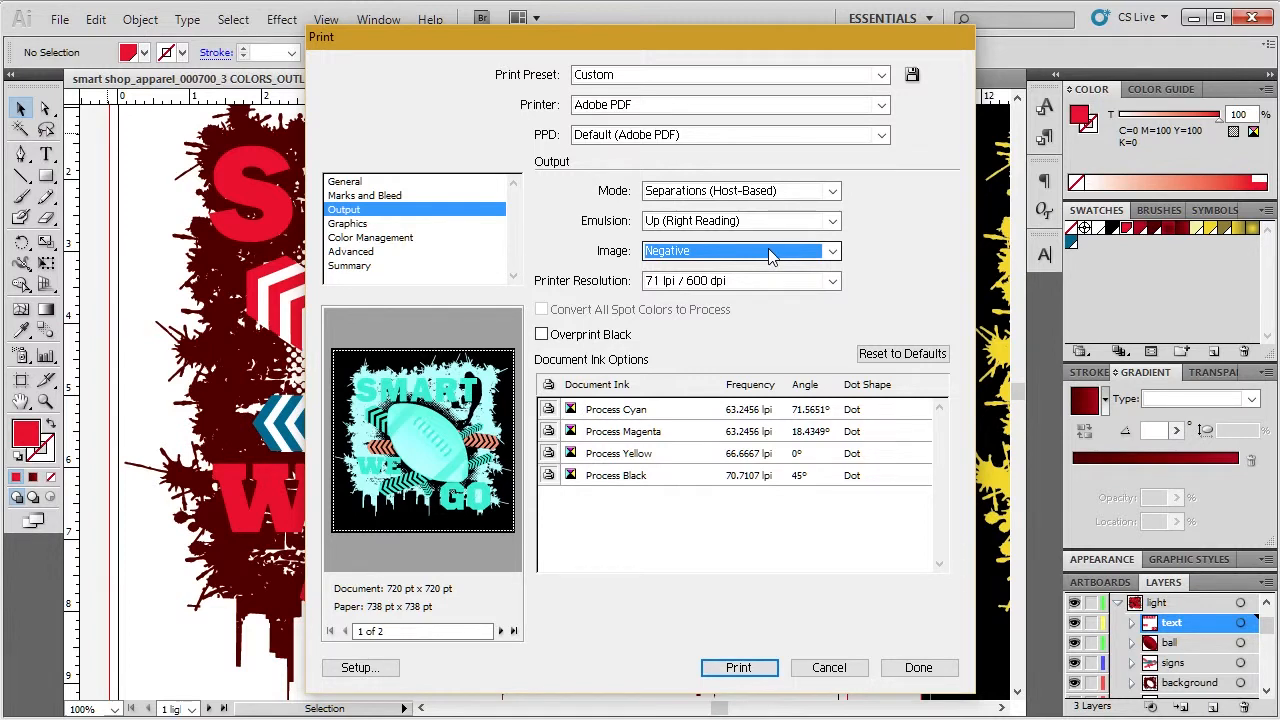
click(772, 257)
click(760, 271)
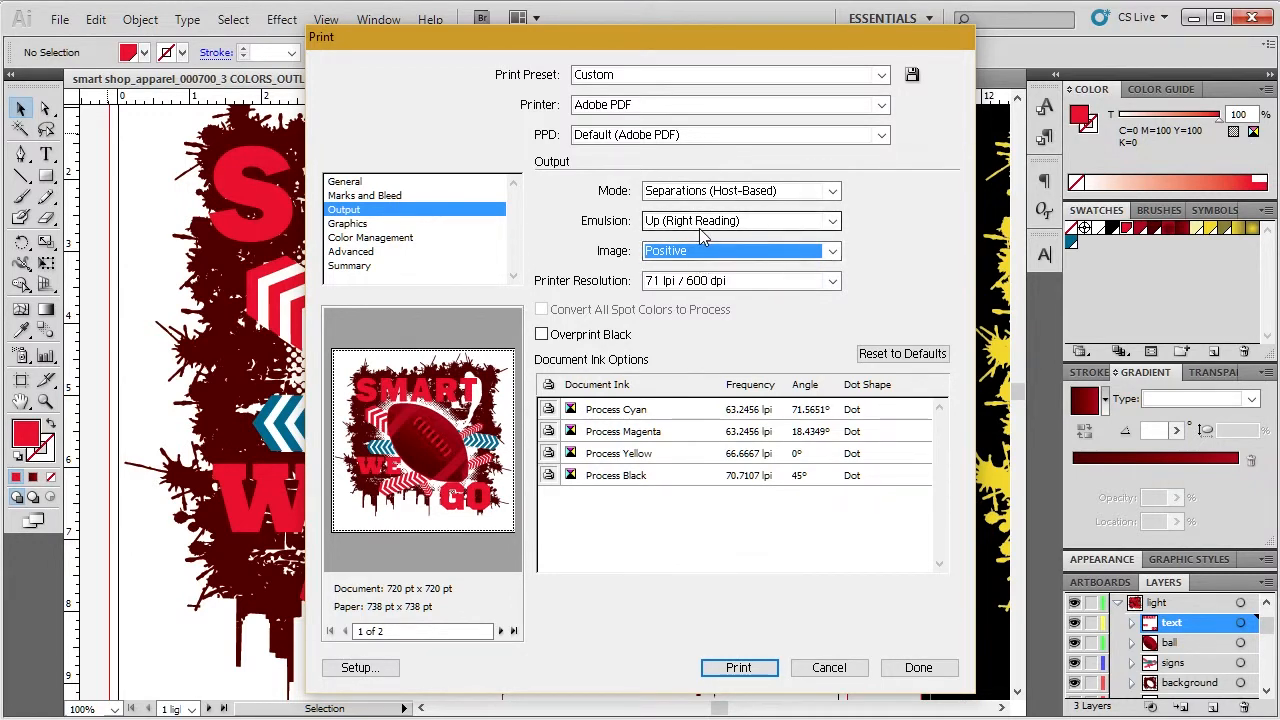
- Check the emulsion setting and the available printer resolutions for the separations
click(588, 223)
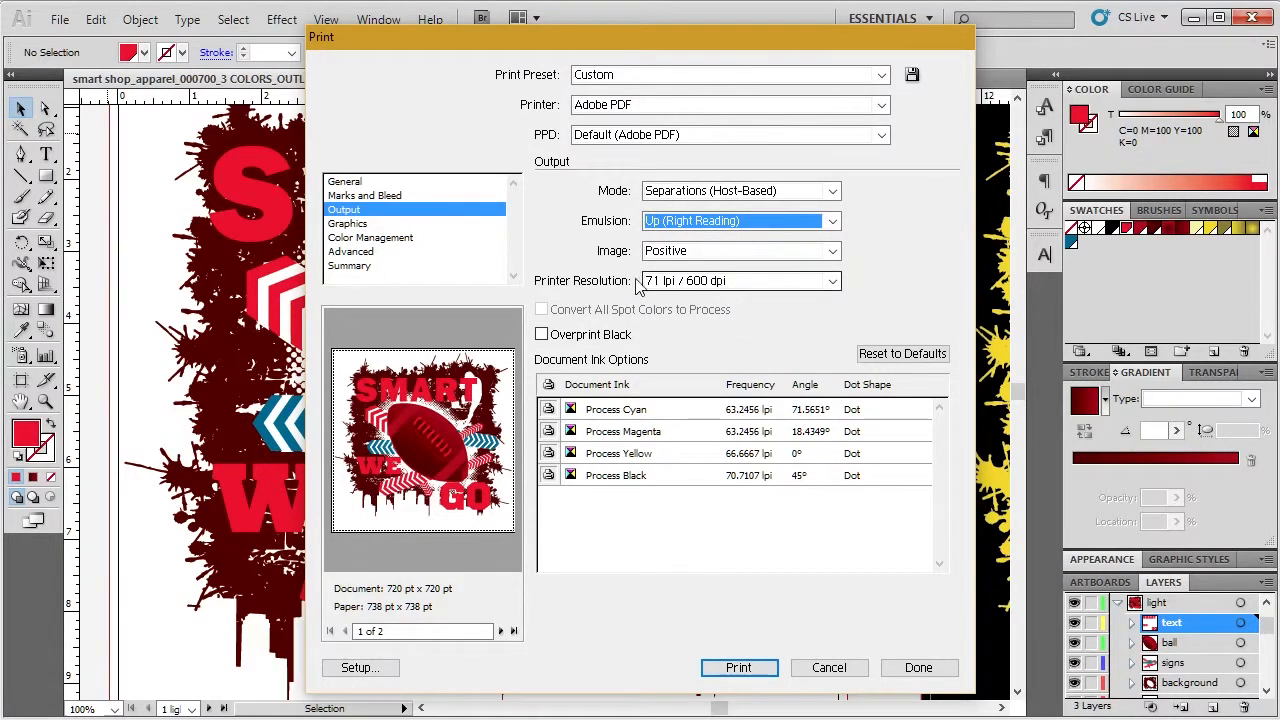
click(709, 284)
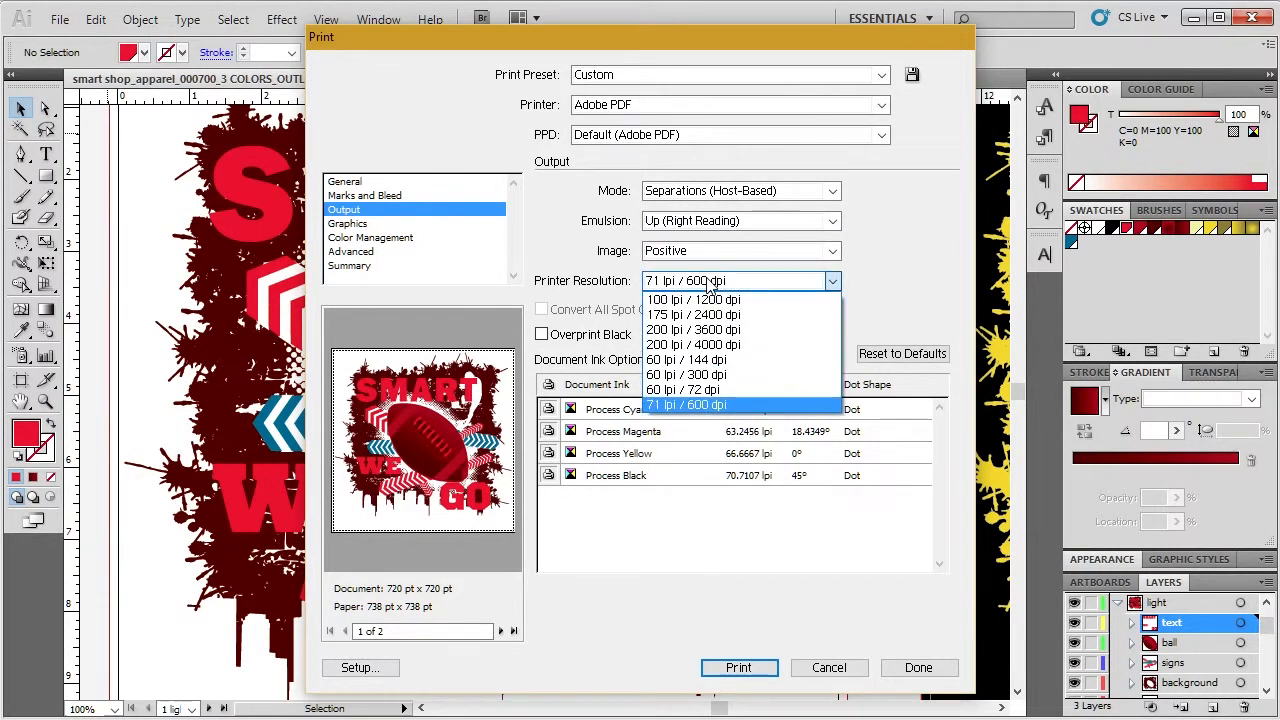
click(709, 284)
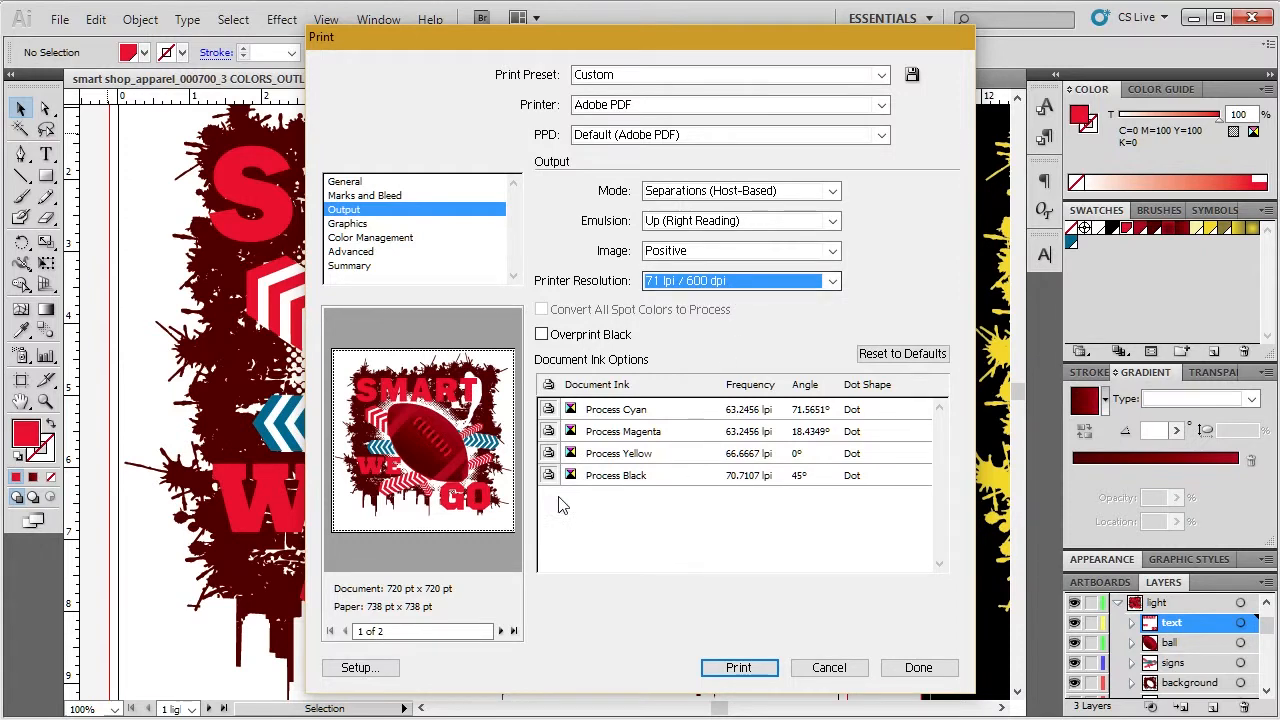
- Examine the frequency, angle and dot shape settings of the cyan, magenta, yellow and black process inks
click(677, 408)
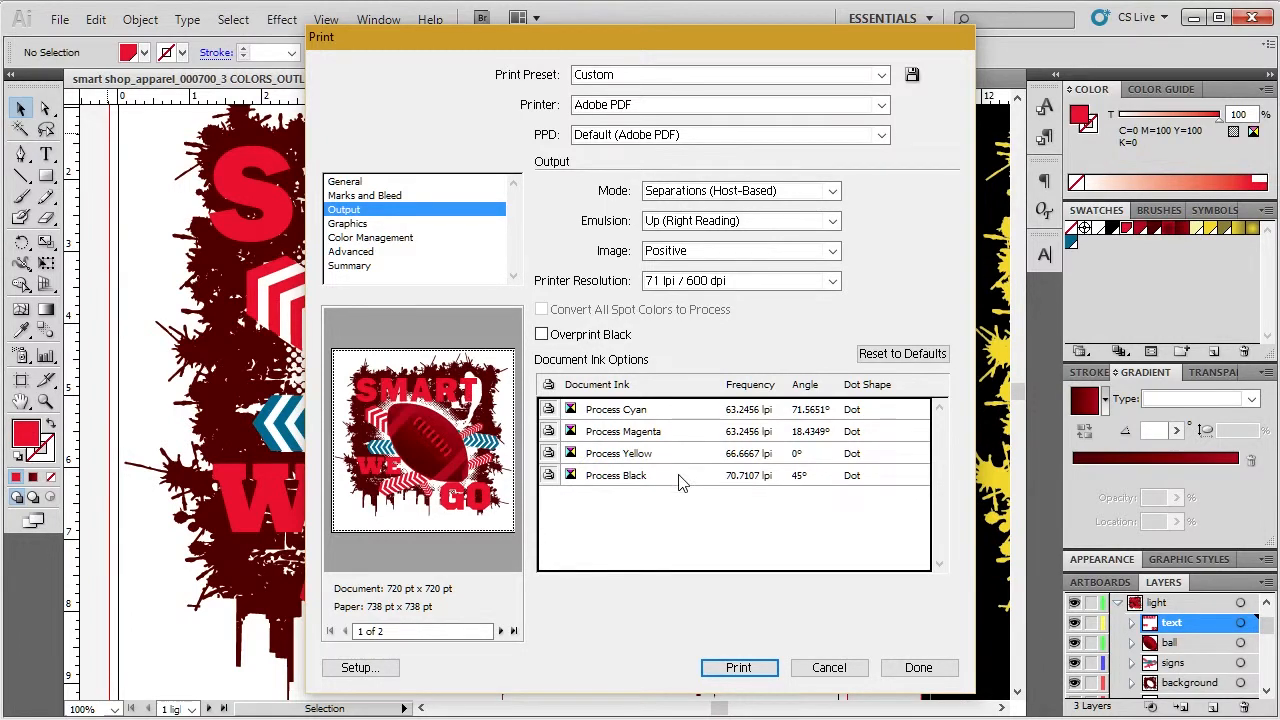
click(812, 409)
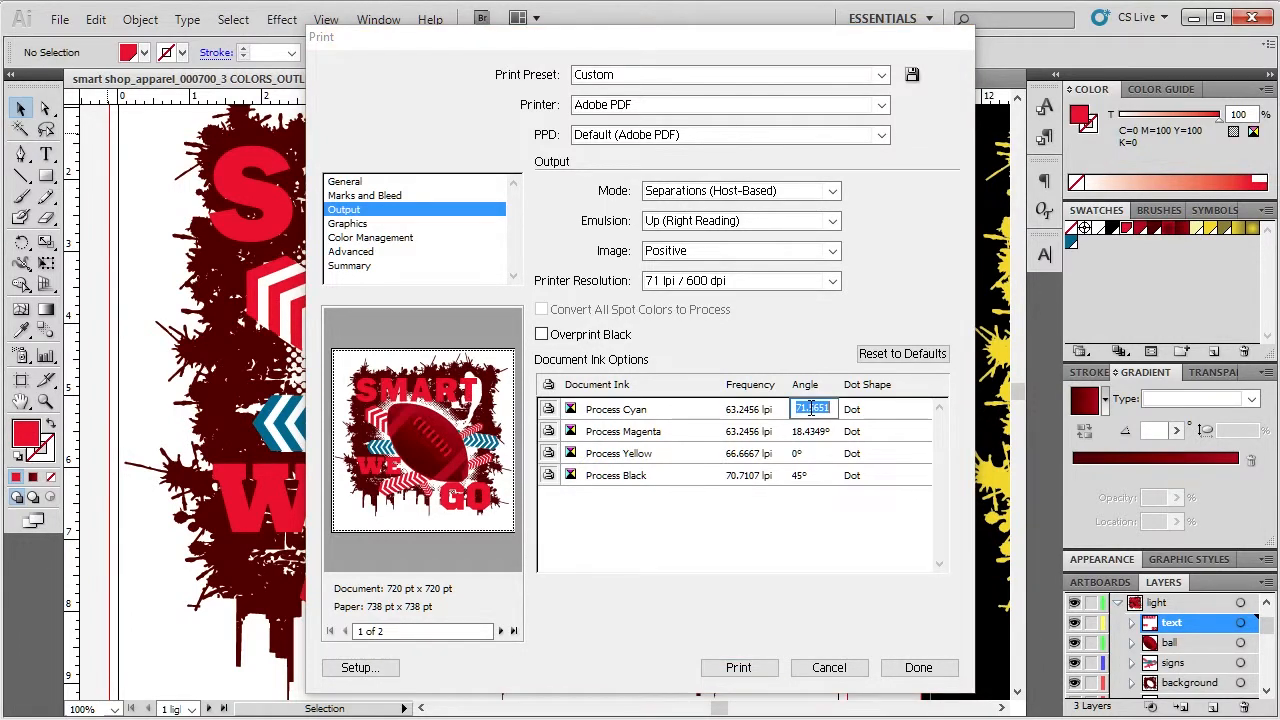
click(810, 431)
click(808, 530)
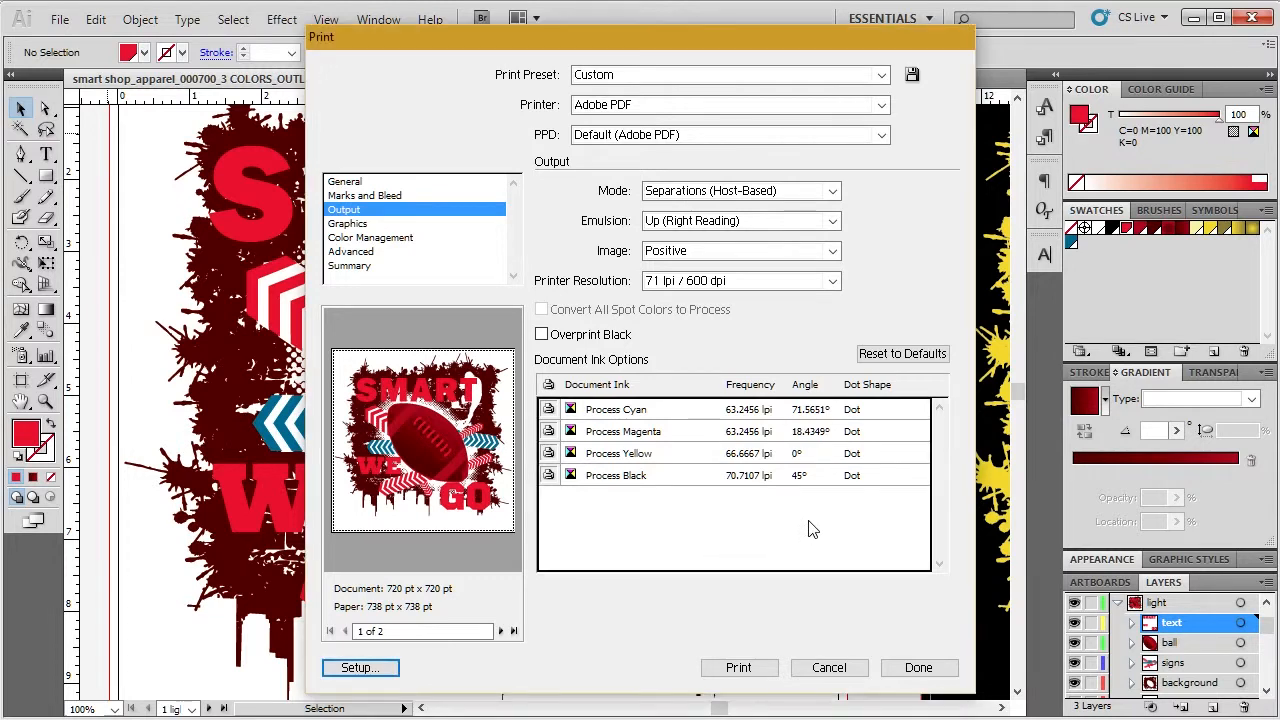
click(815, 408)
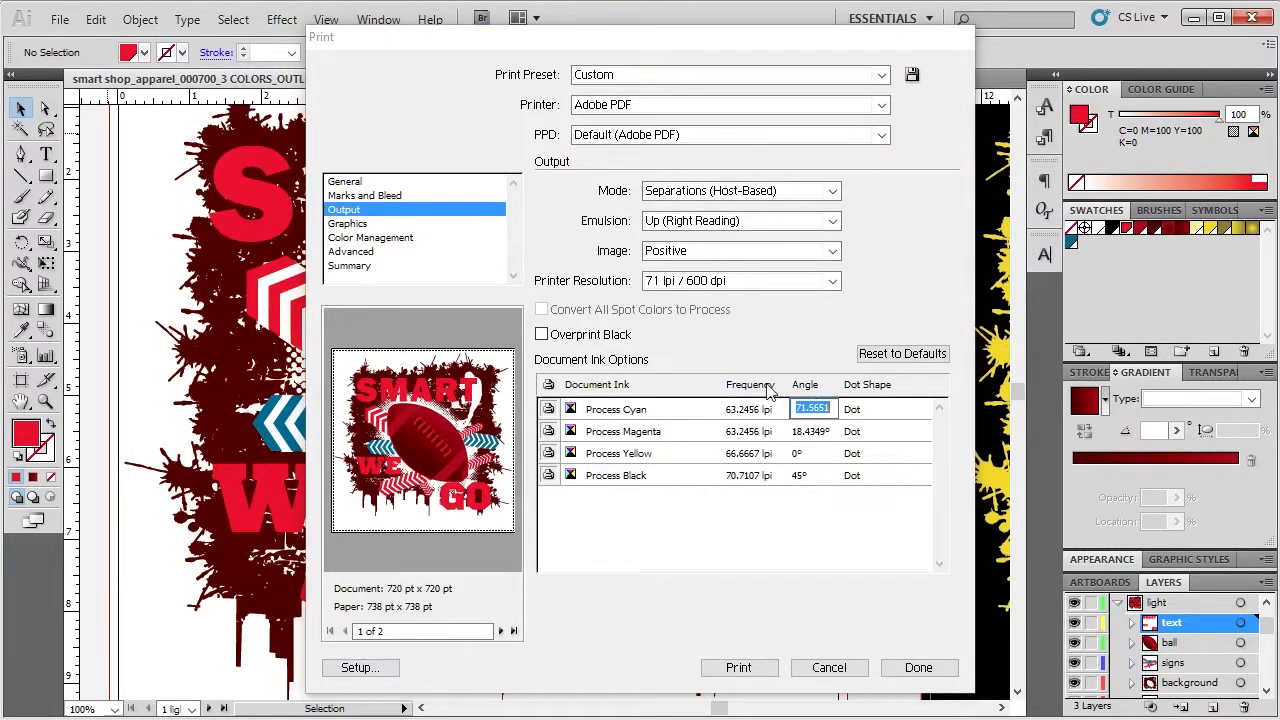
click(806, 431)
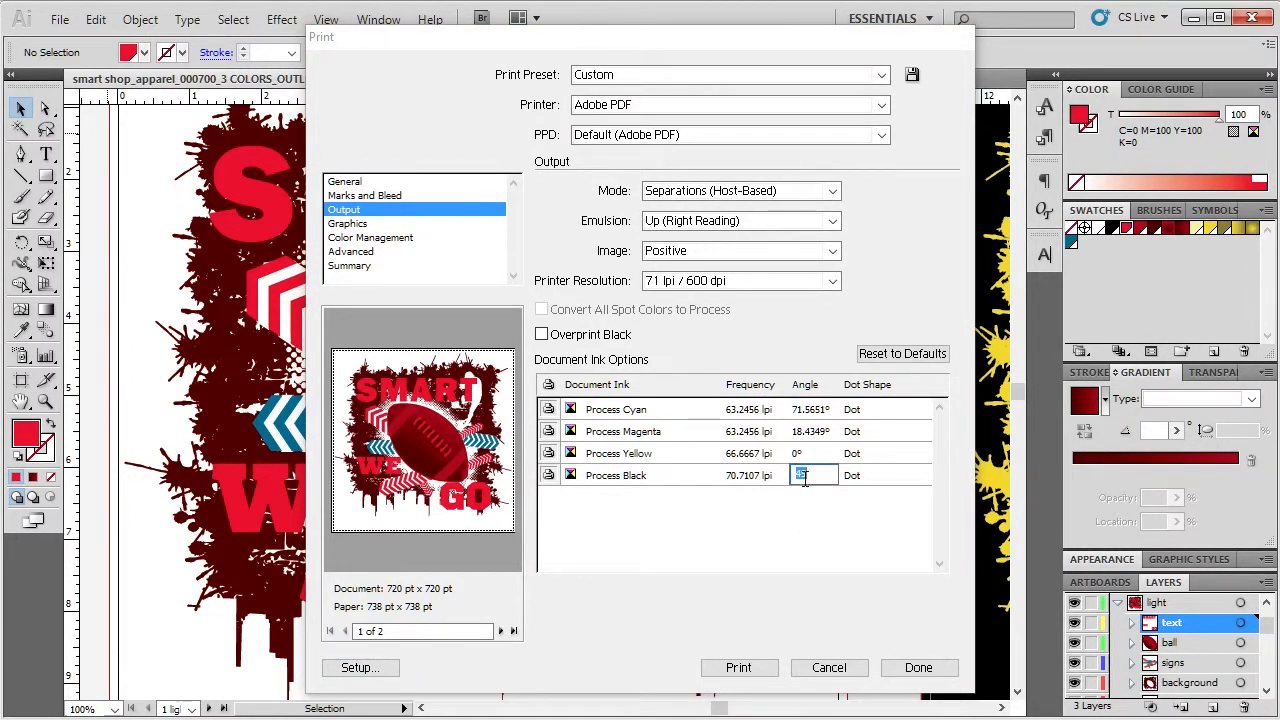
click(807, 535)
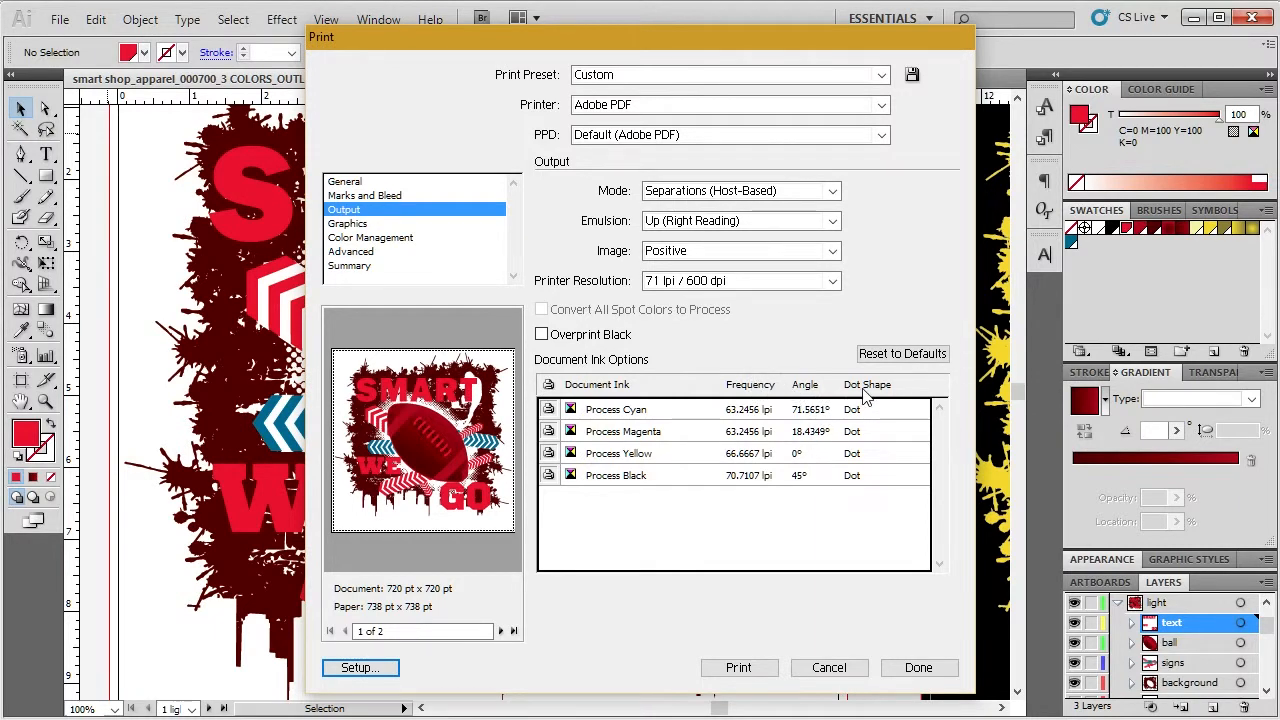
click(748, 411)
click(808, 410)
click(857, 410)
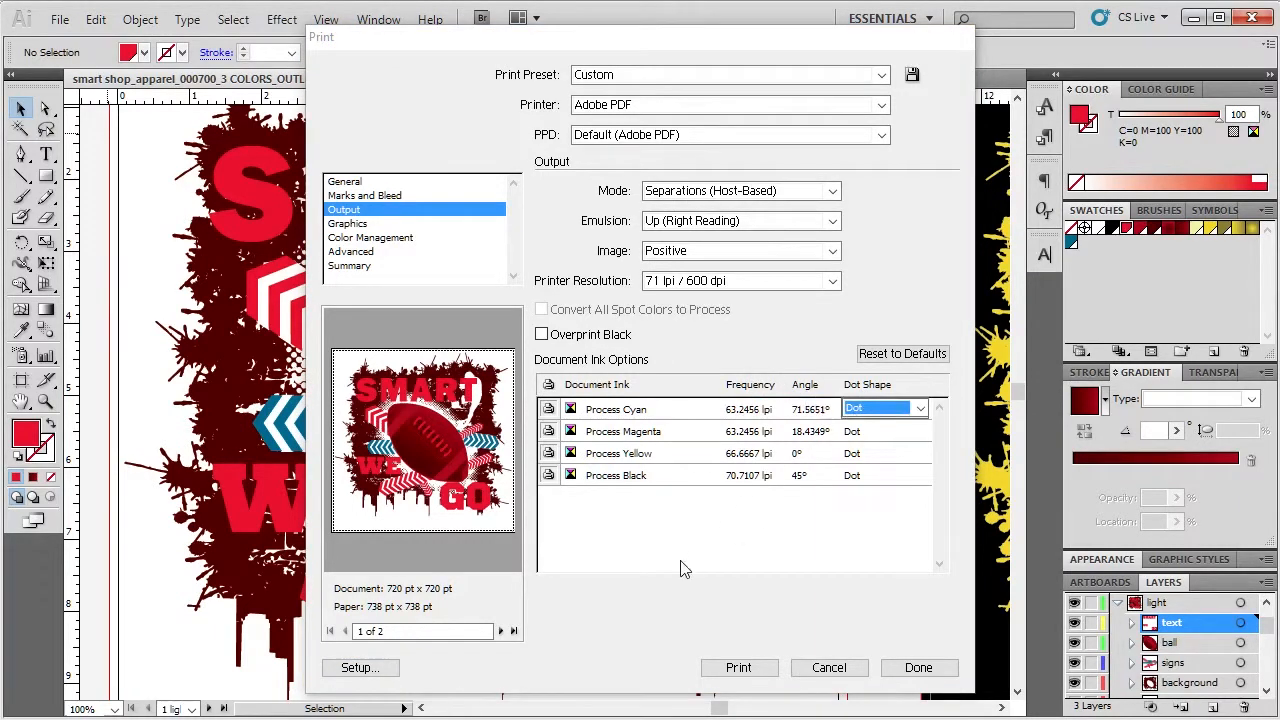
click(696, 557)
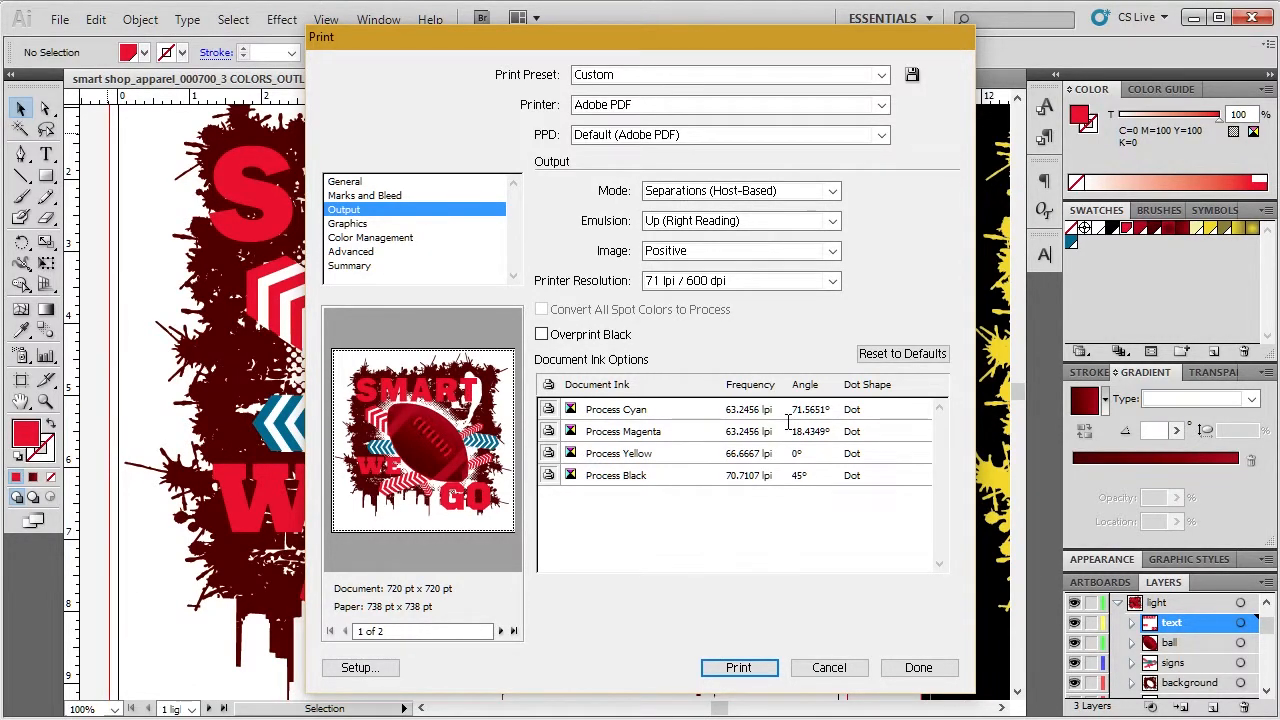
- Review the graphics print settings and the color handling and printer profile options of color management
click(441, 226)
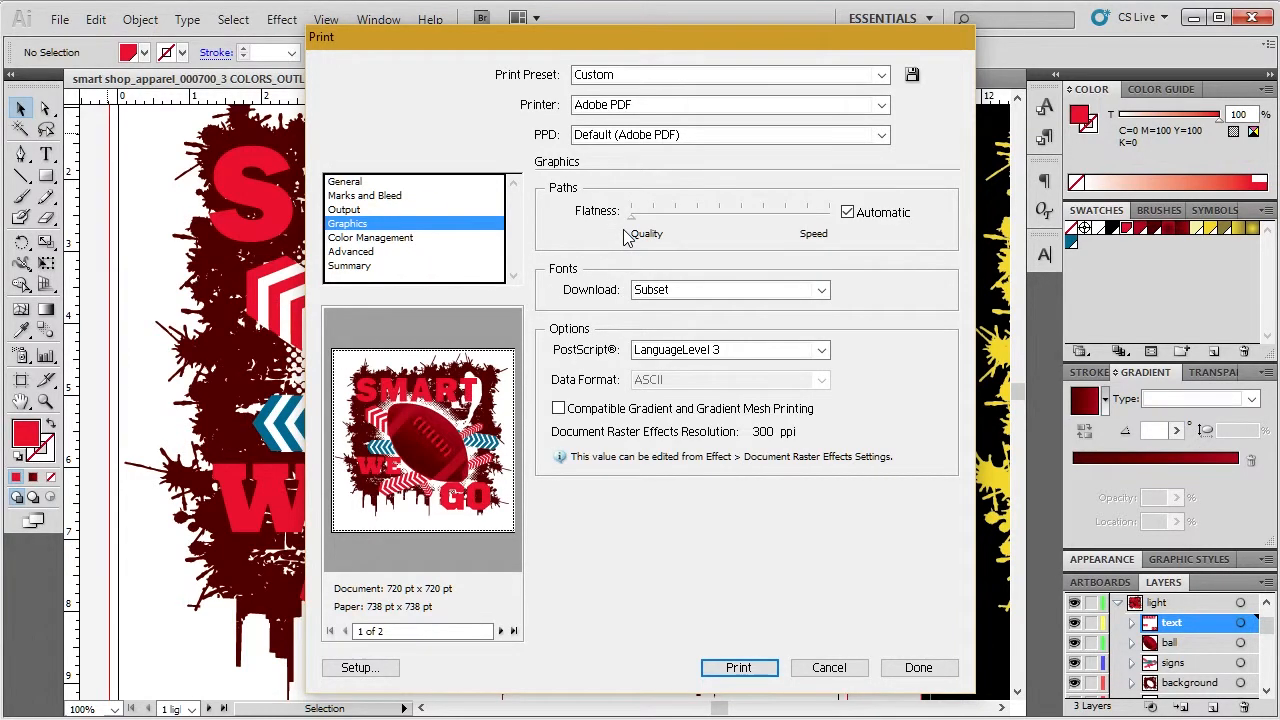
click(430, 240)
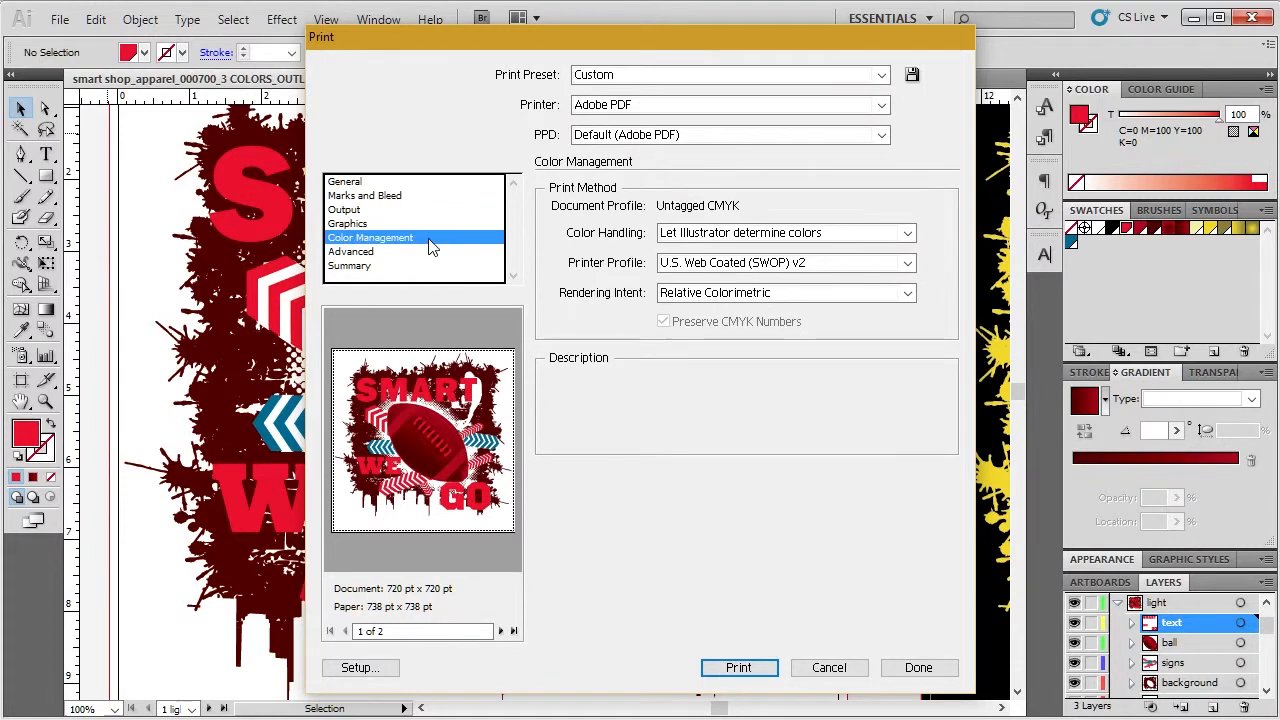
click(742, 242)
click(742, 248)
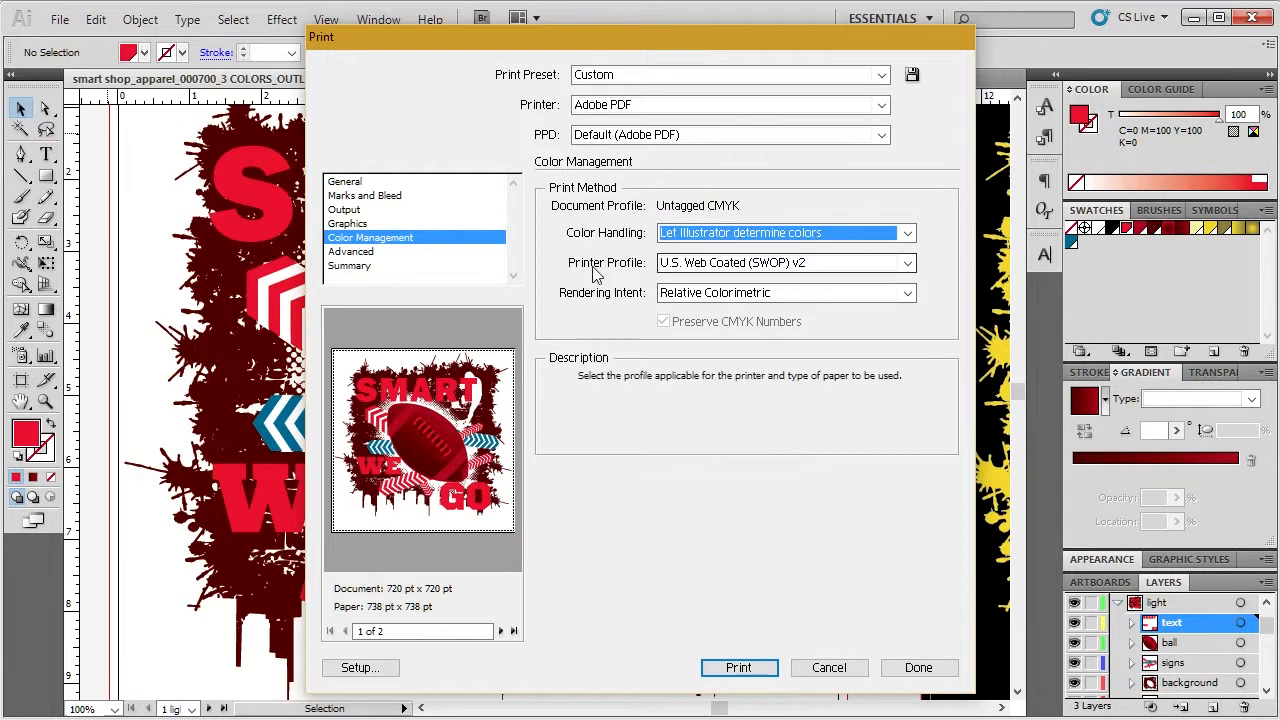
click(718, 264)
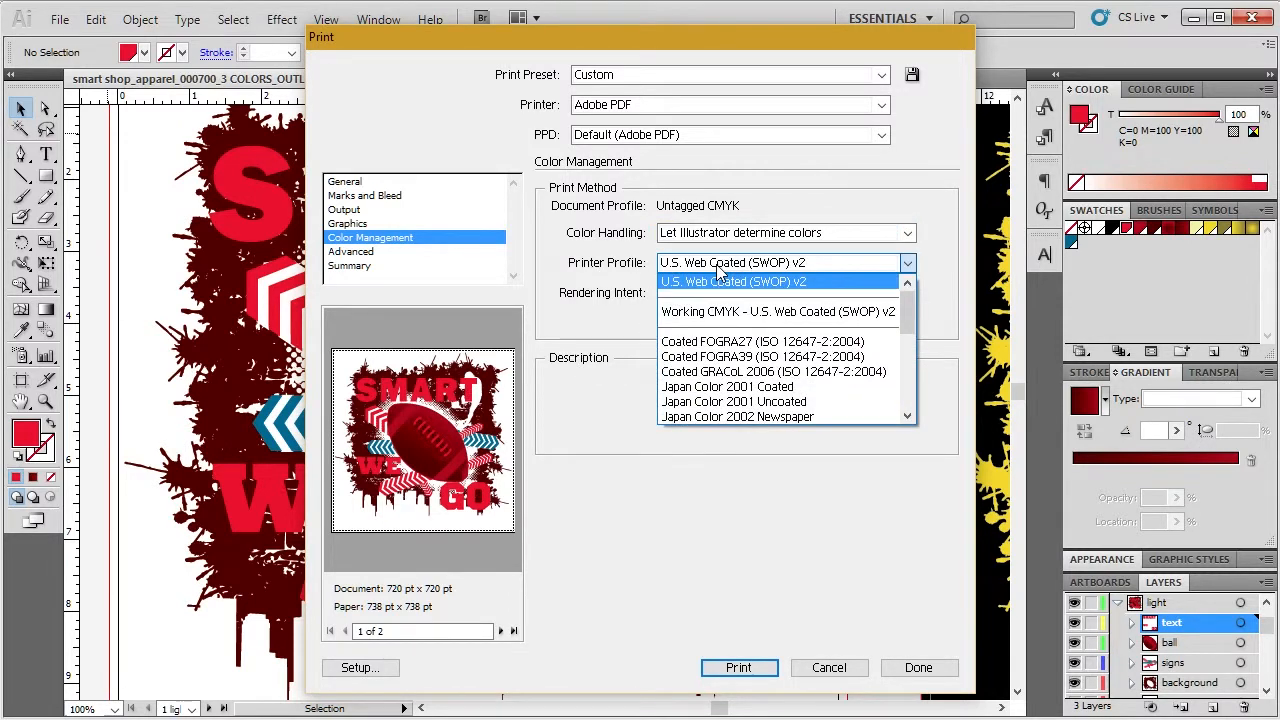
click(720, 279)
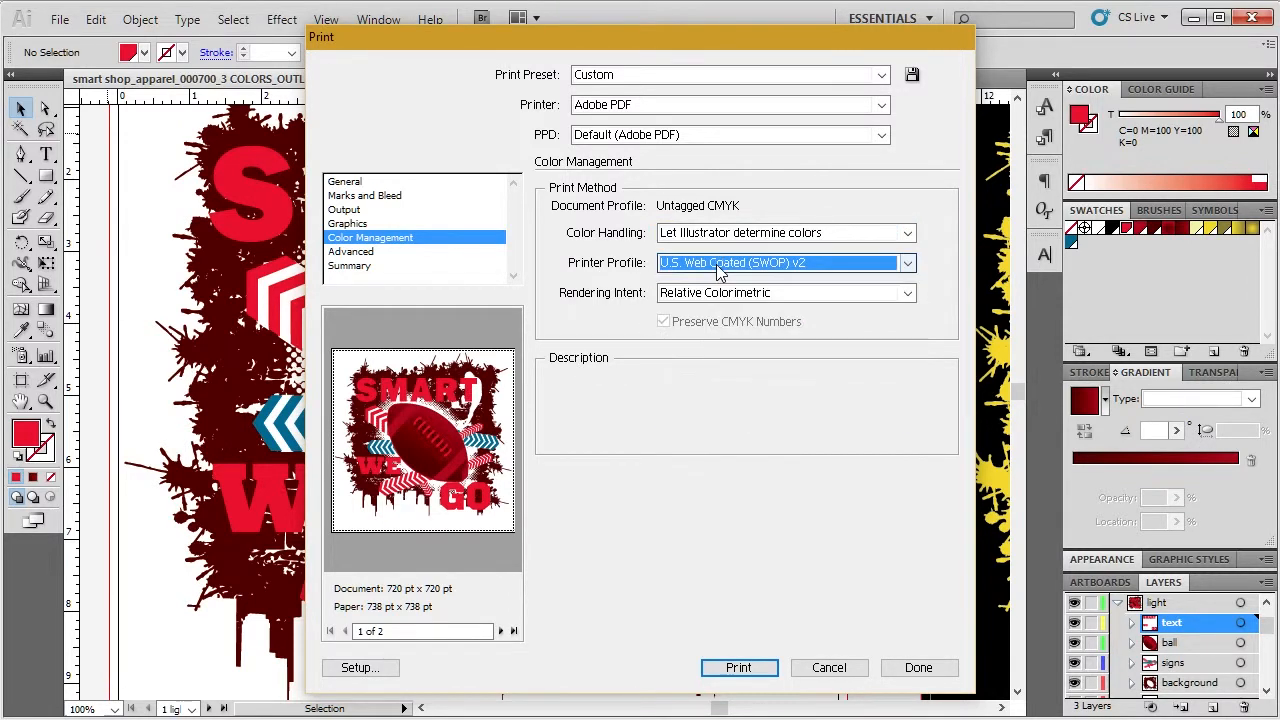
- Preserve overprints and set the transparency flattener preset to [High Resolution] in the advanced print settings
click(469, 265)
click(469, 255)
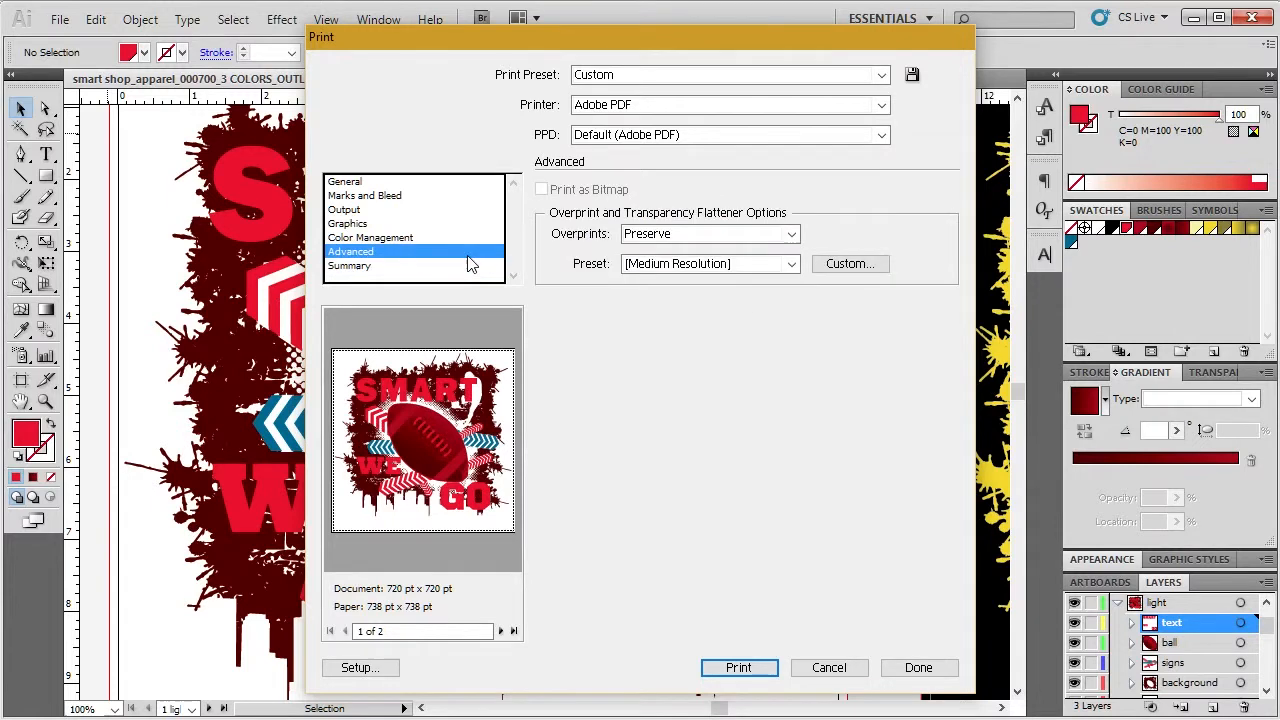
click(702, 233)
click(648, 256)
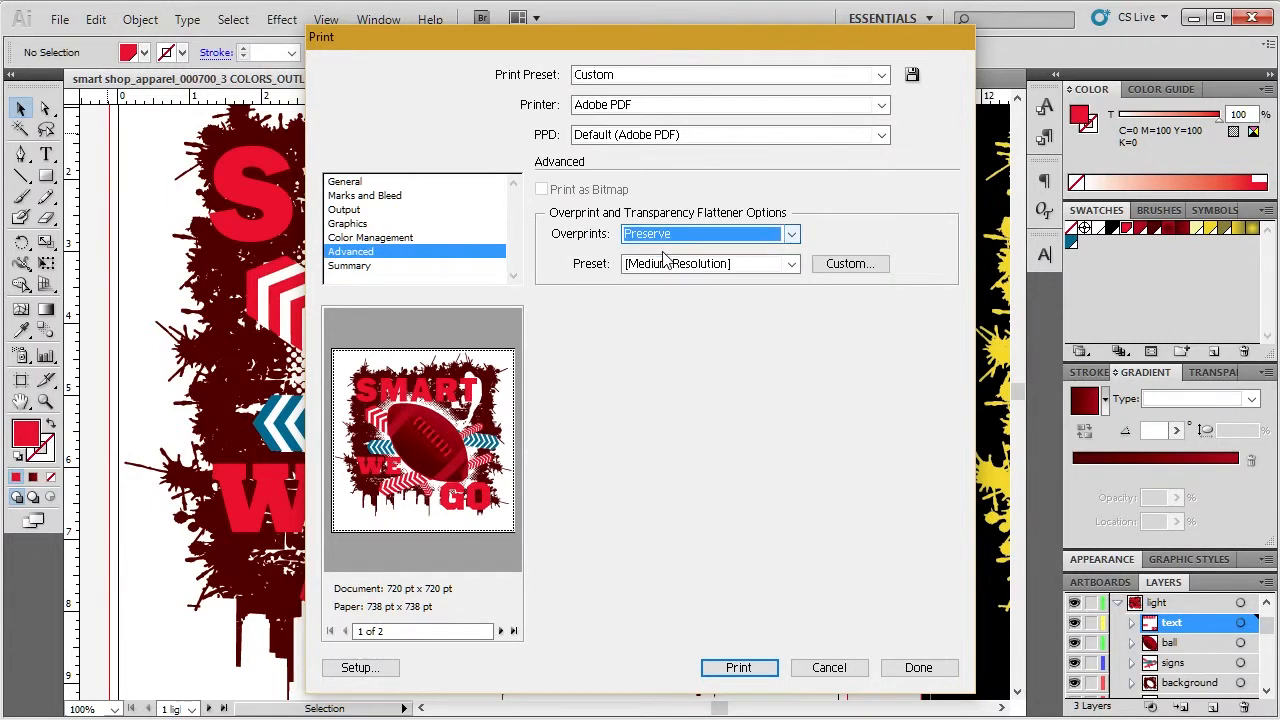
click(688, 264)
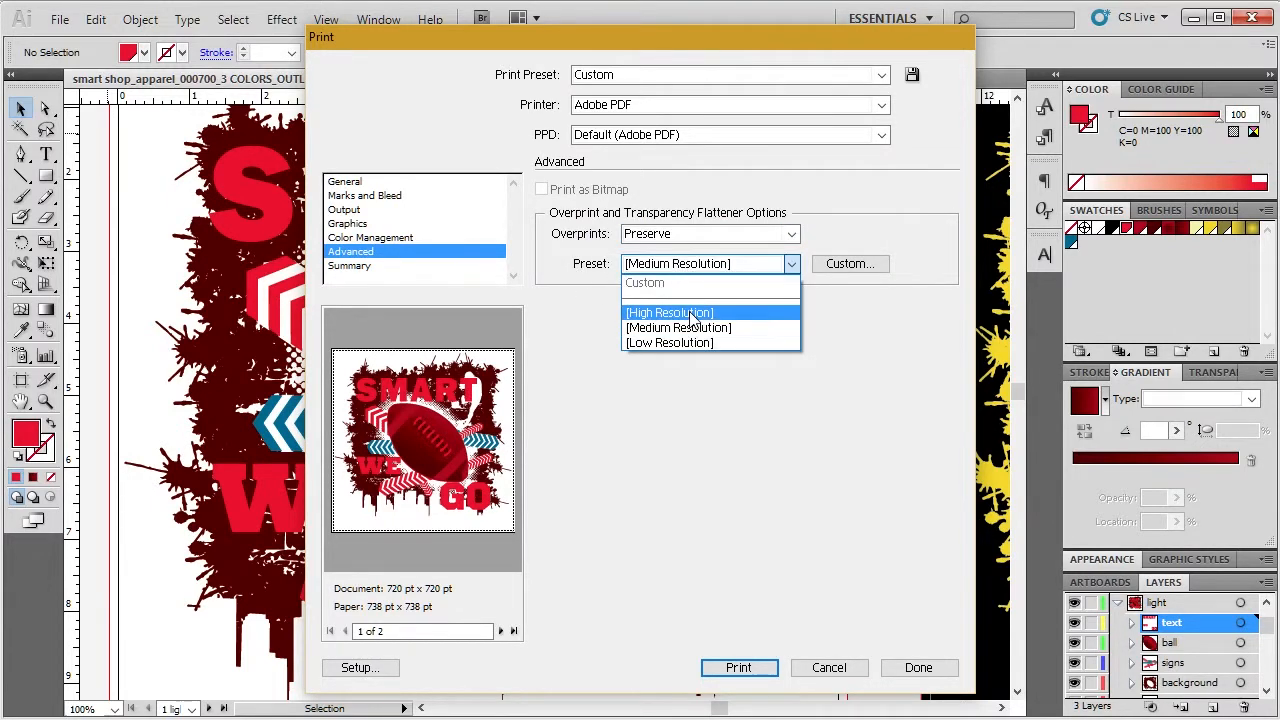
click(670, 313)
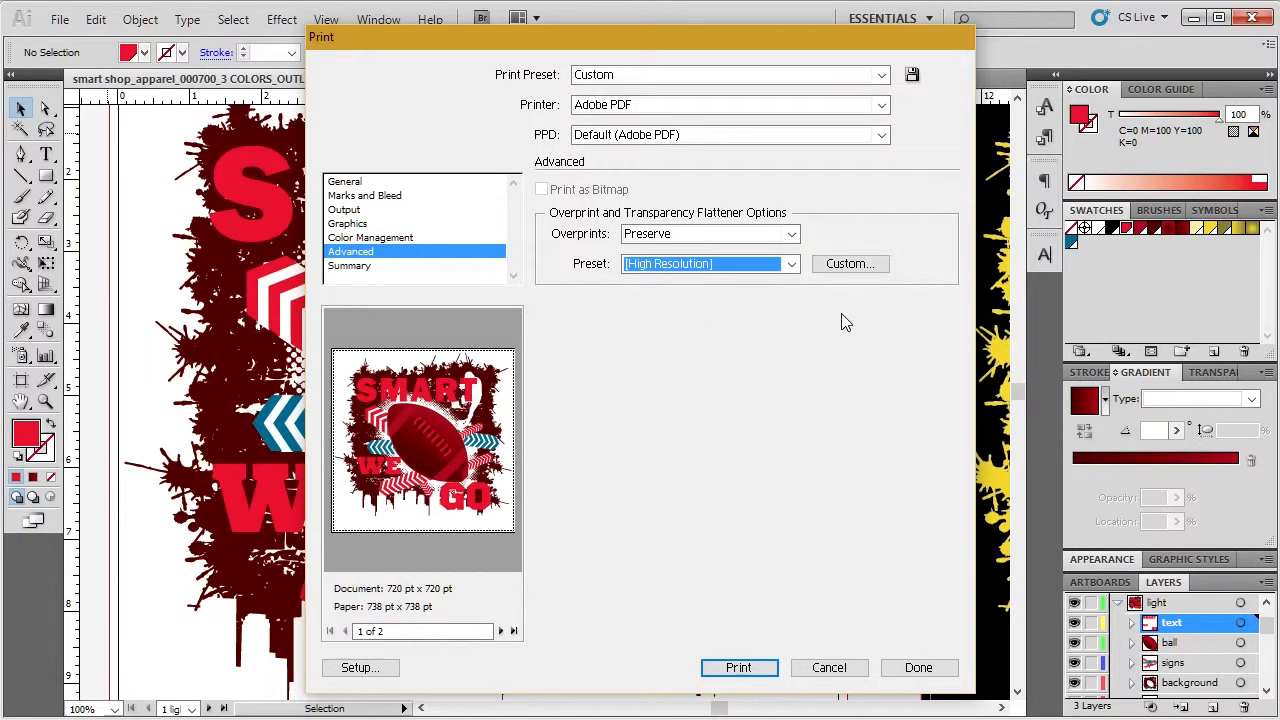
- Customize the transparency flattener to convert all text and all strokes to outlines
click(846, 264)
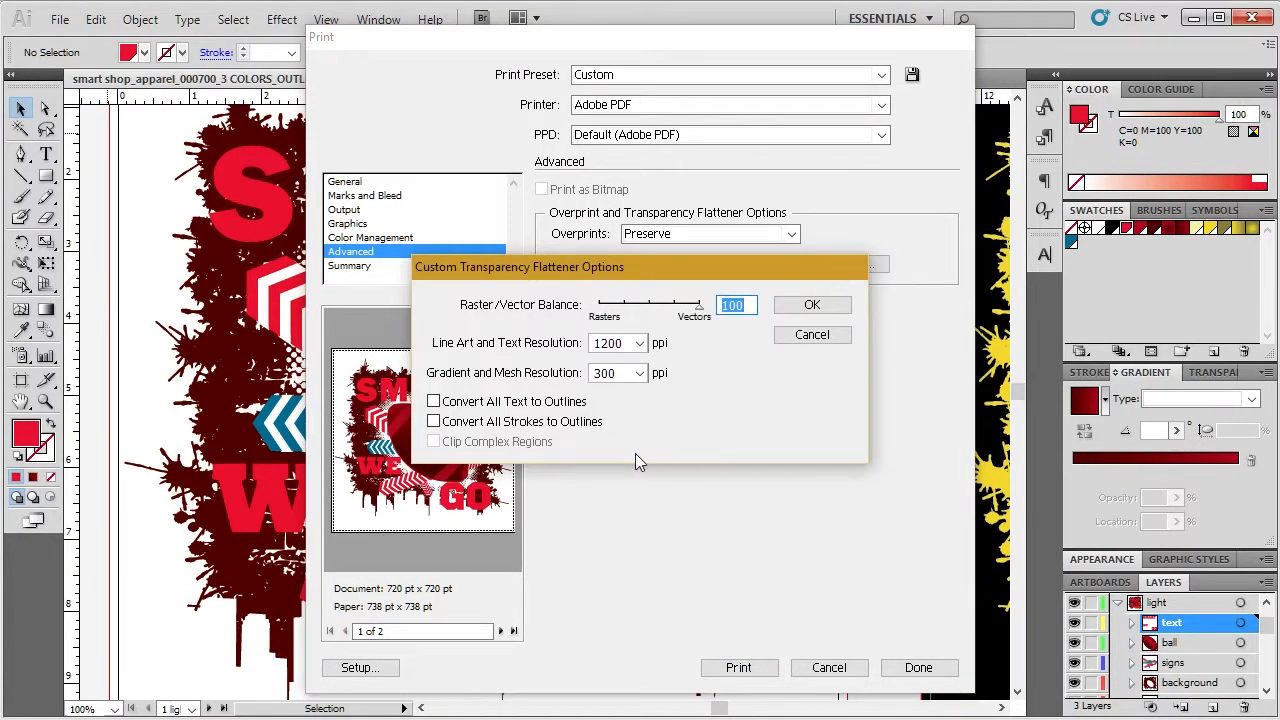
click(478, 405)
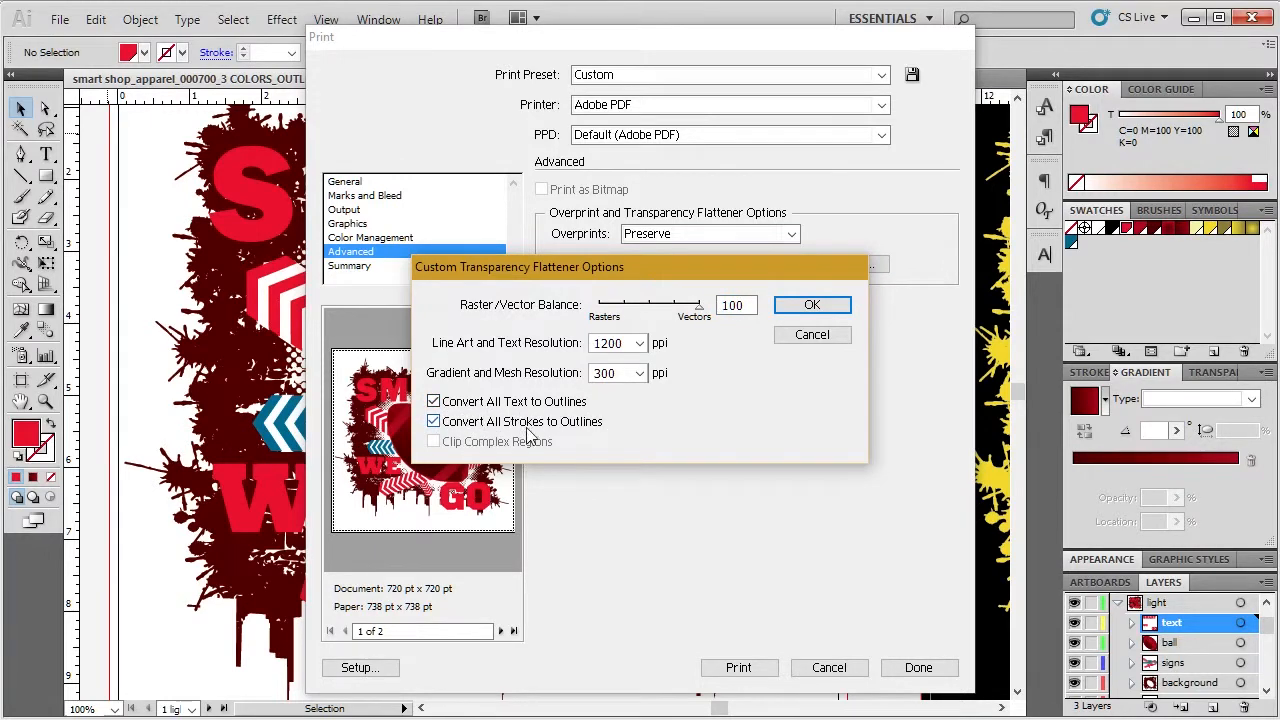
click(808, 305)
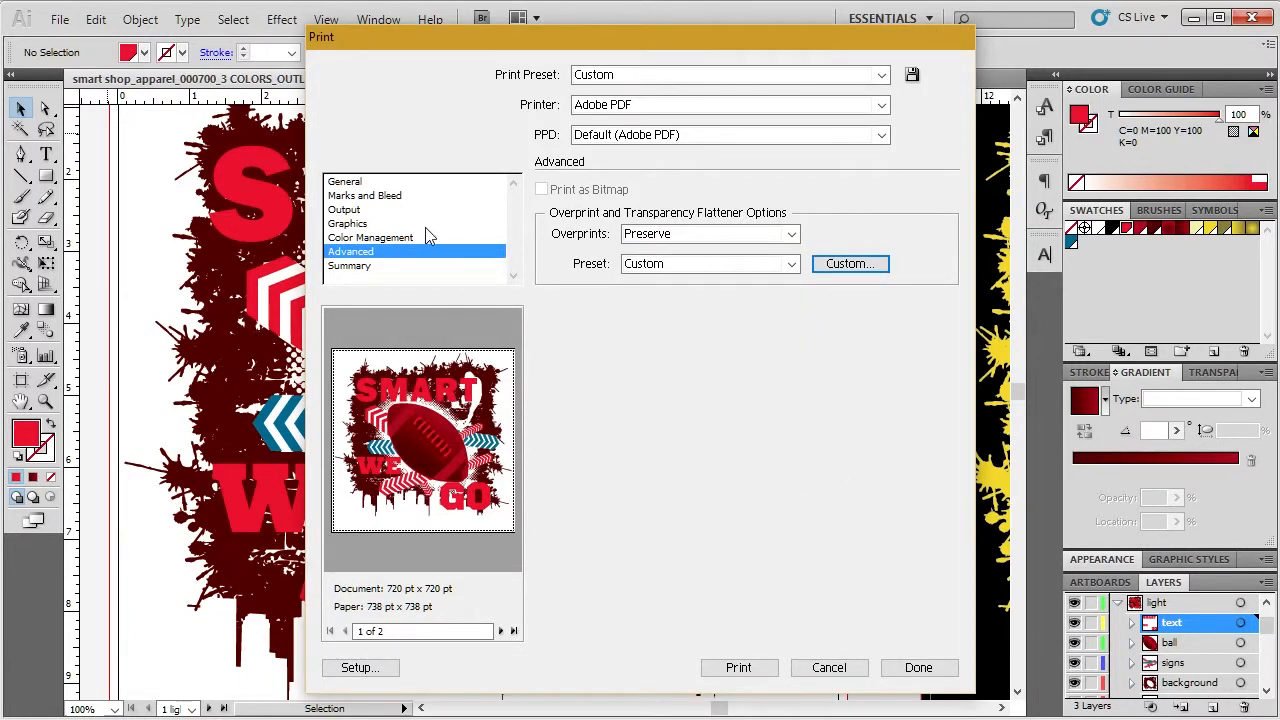
- Review the print settings summary and the general print options
click(429, 268)
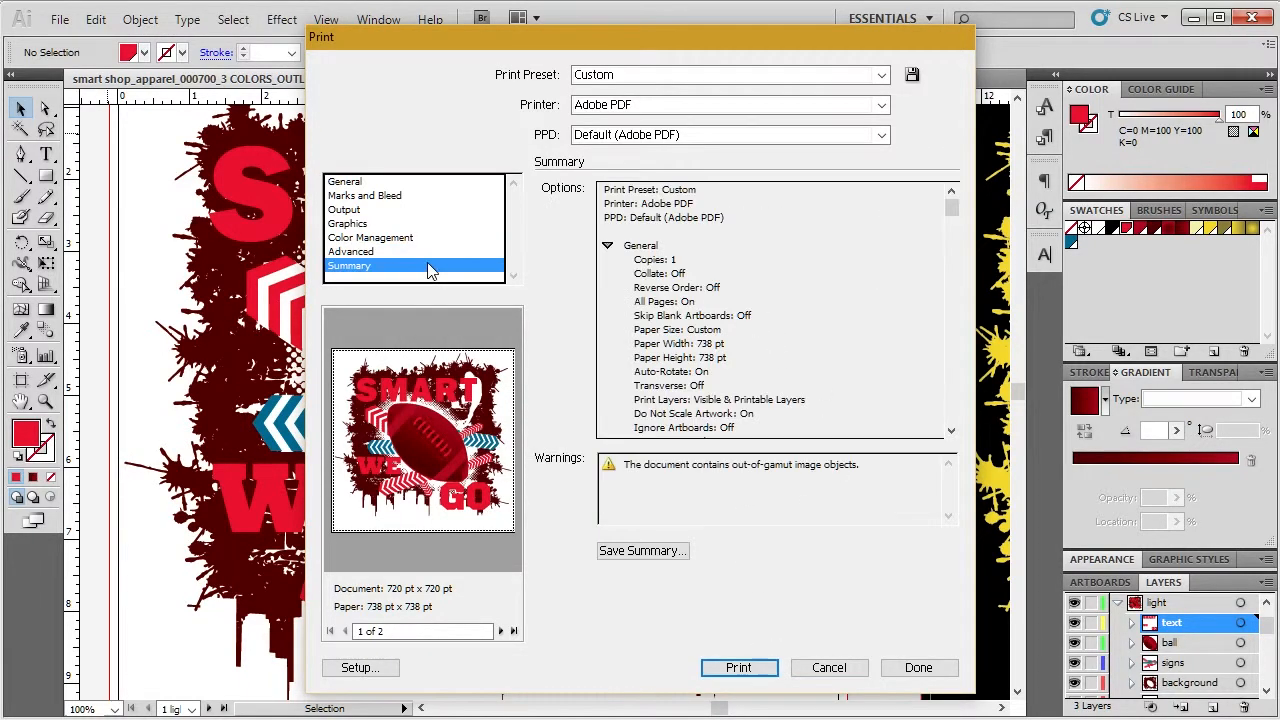
click(445, 183)
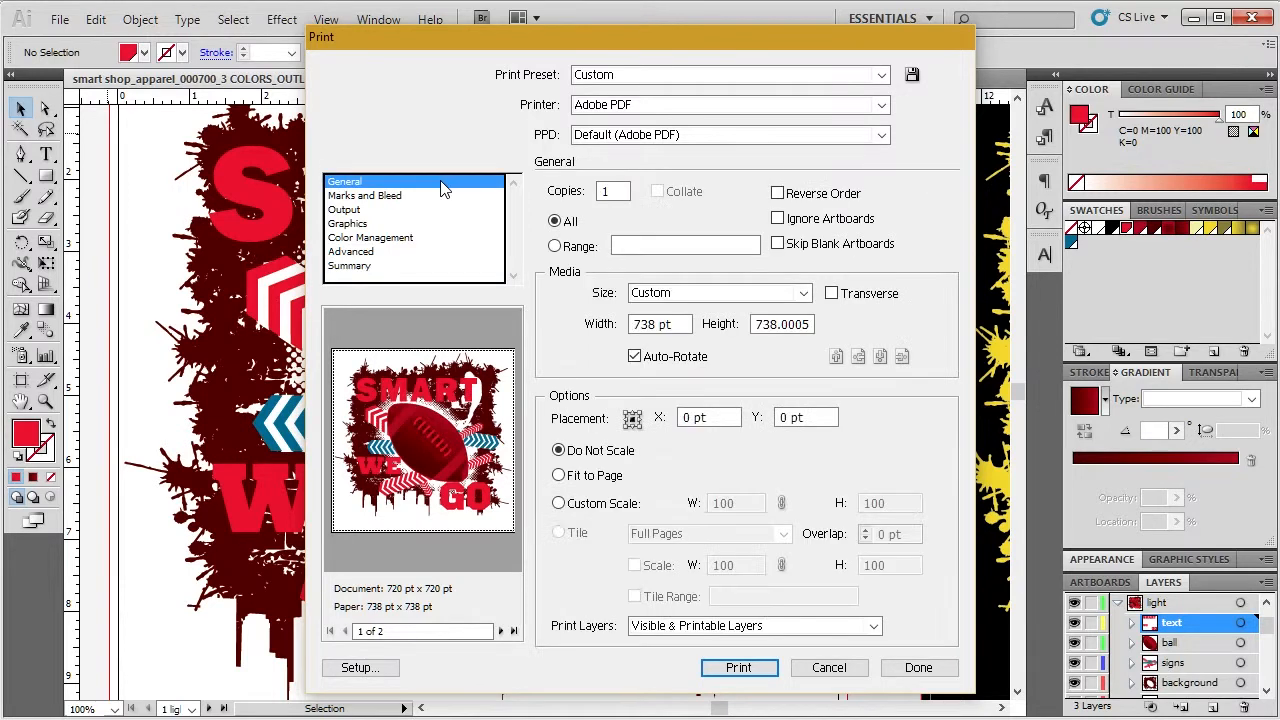
- Print the color separations to PDF and save smart shop_apparel_000700_3 COLORS_OUTLINE on the Desktop
click(740, 668)
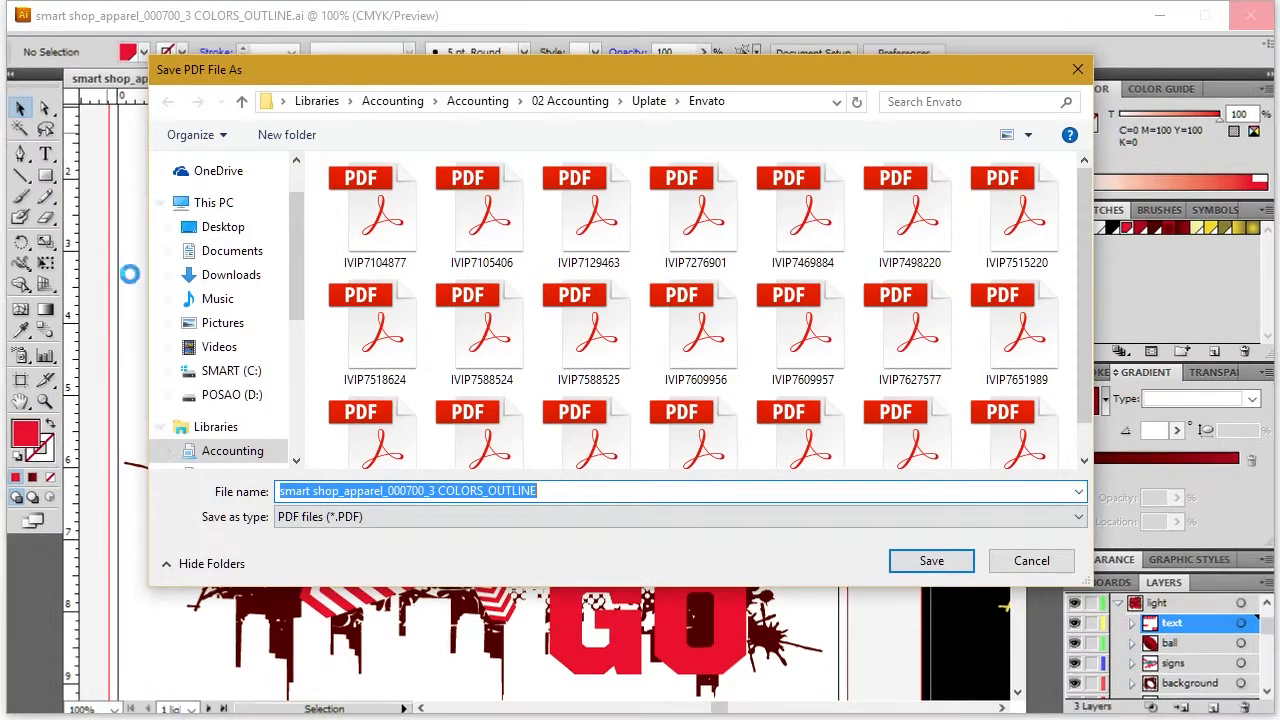
click(233, 395)
click(223, 227)
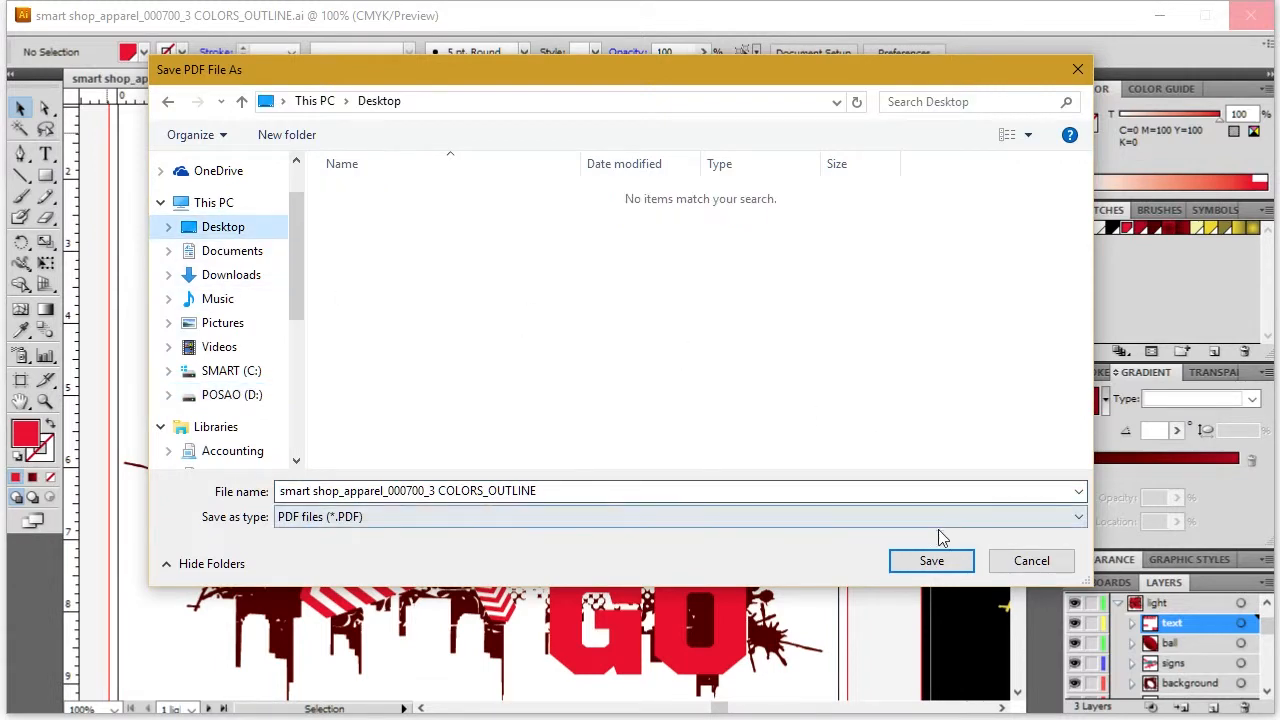
click(925, 561)
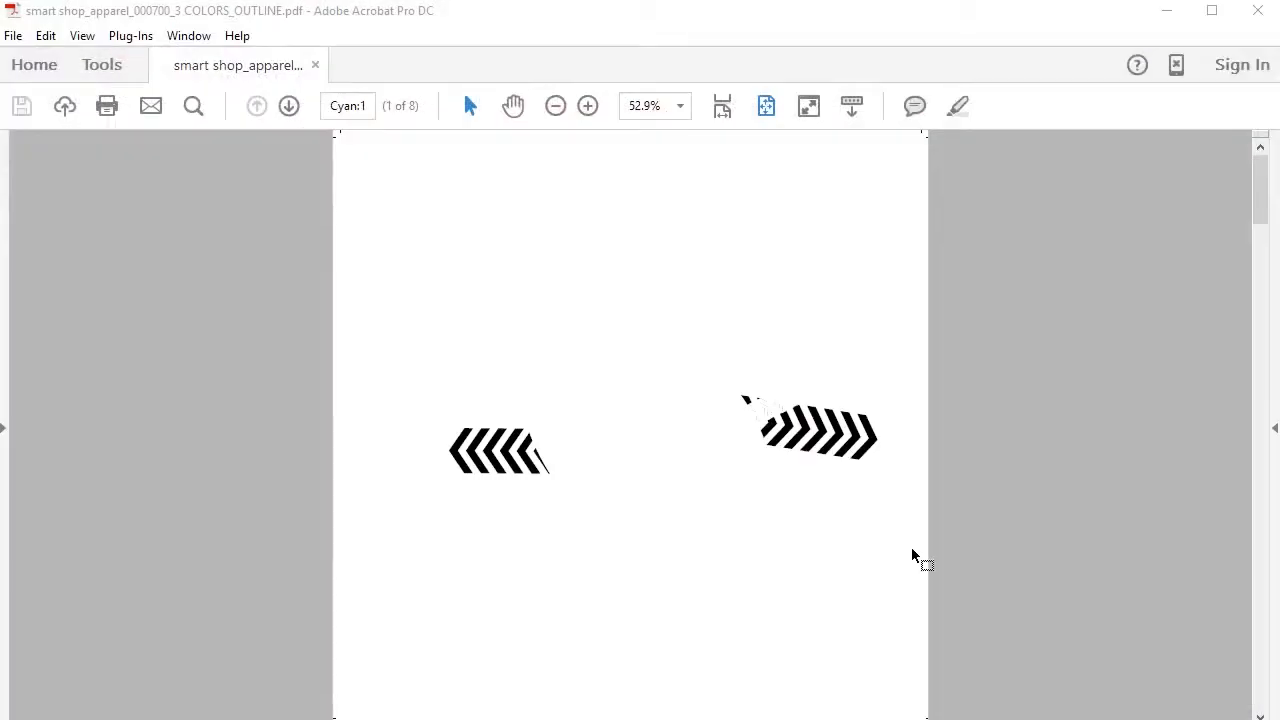
- Examine the cyan, magenta, yellow and black separation pages of both artboards in the PDF
scroll(537, 429, down, 1)
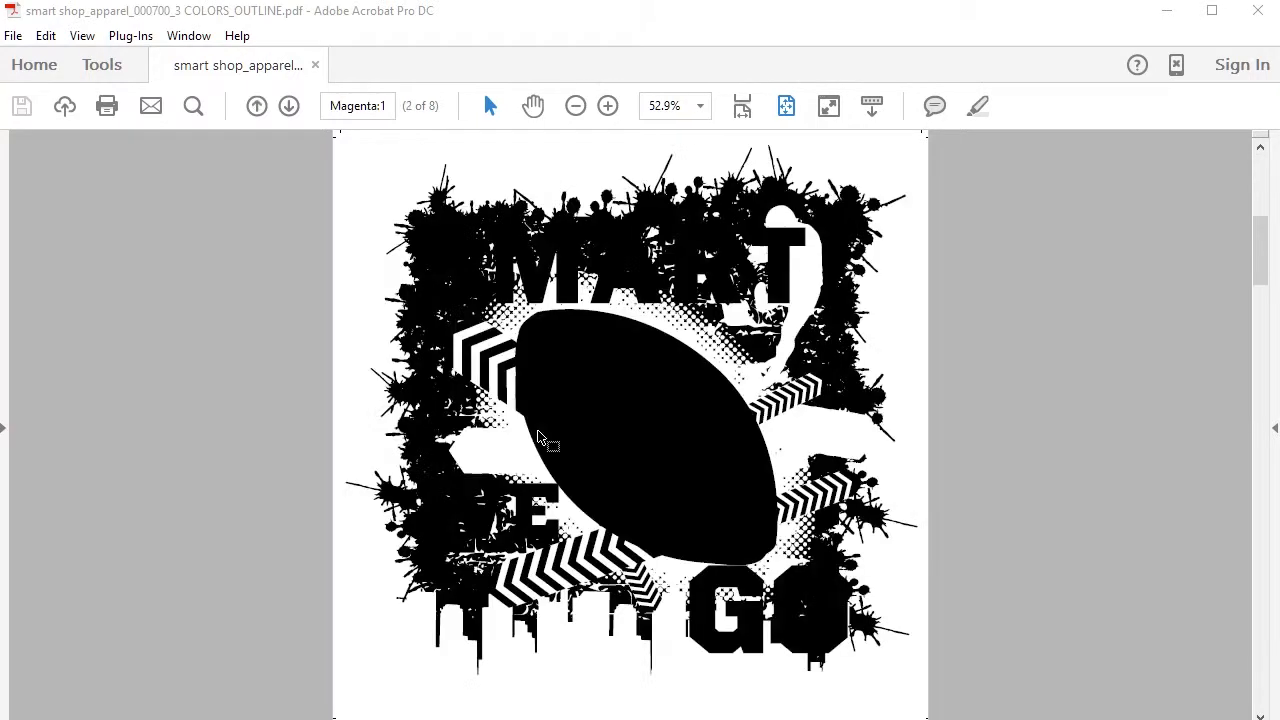
scroll(537, 437, down, 1)
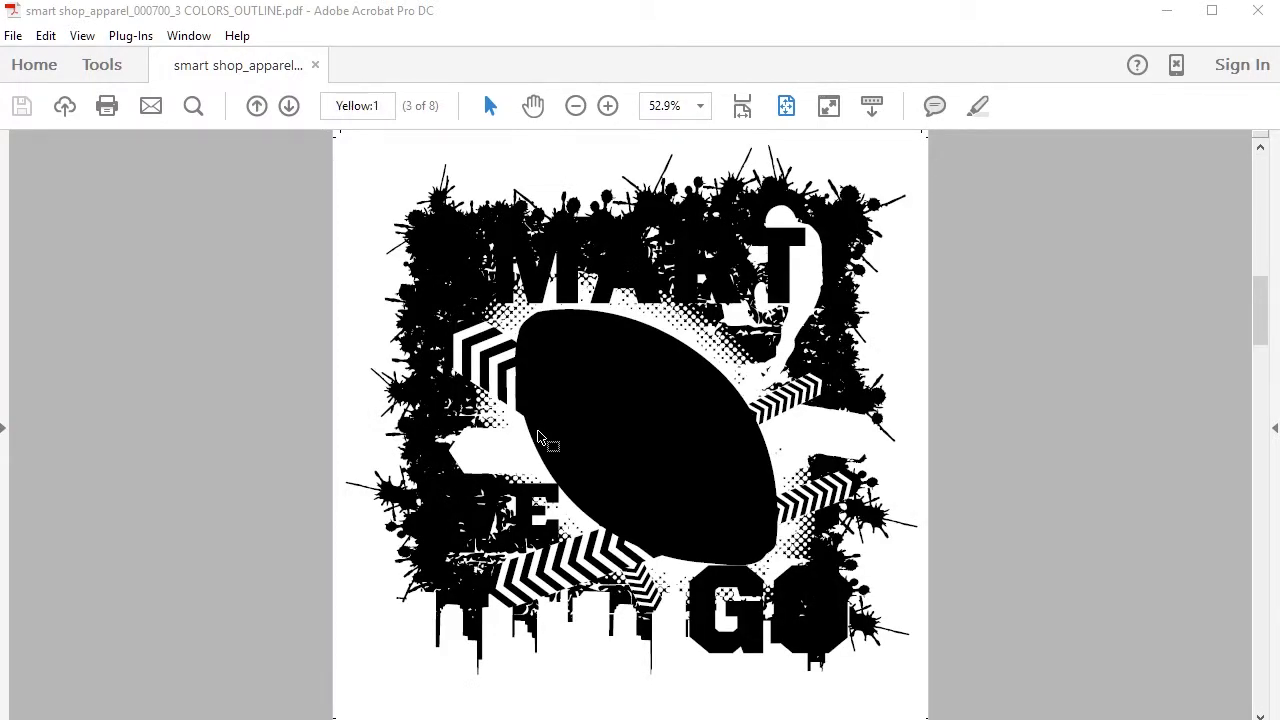
scroll(537, 437, up, 1)
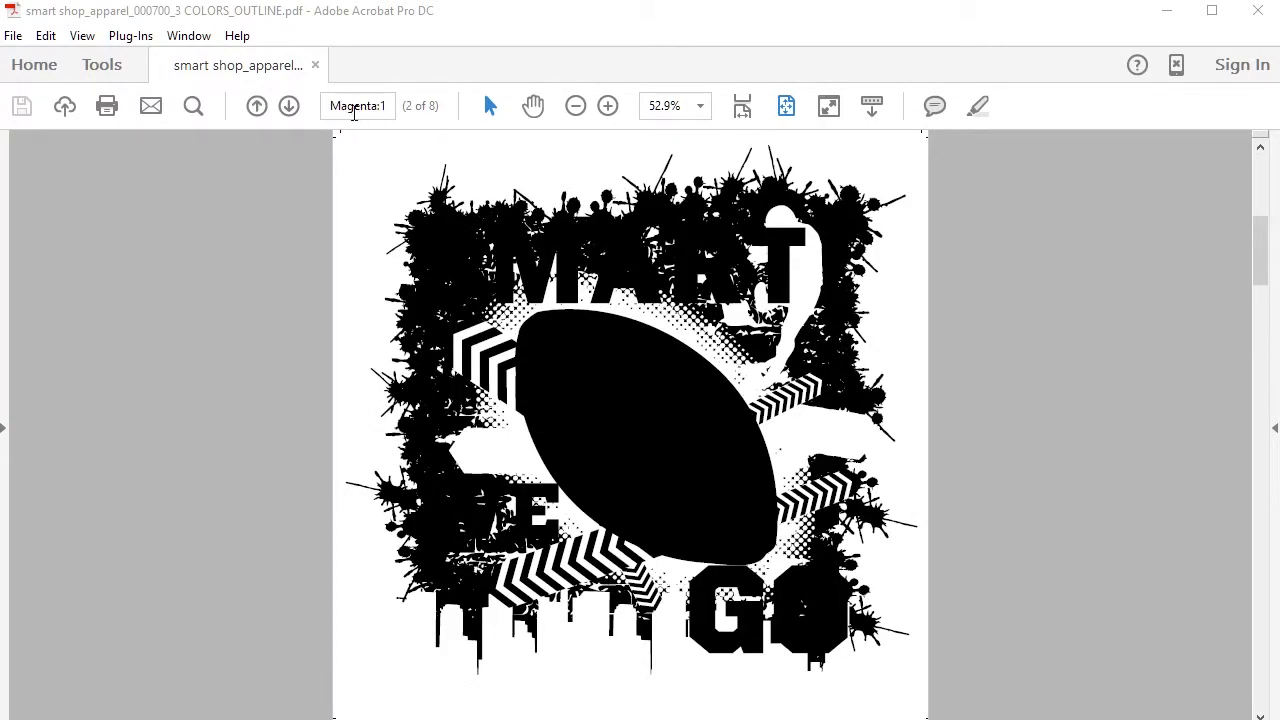
scroll(498, 223, up, 1)
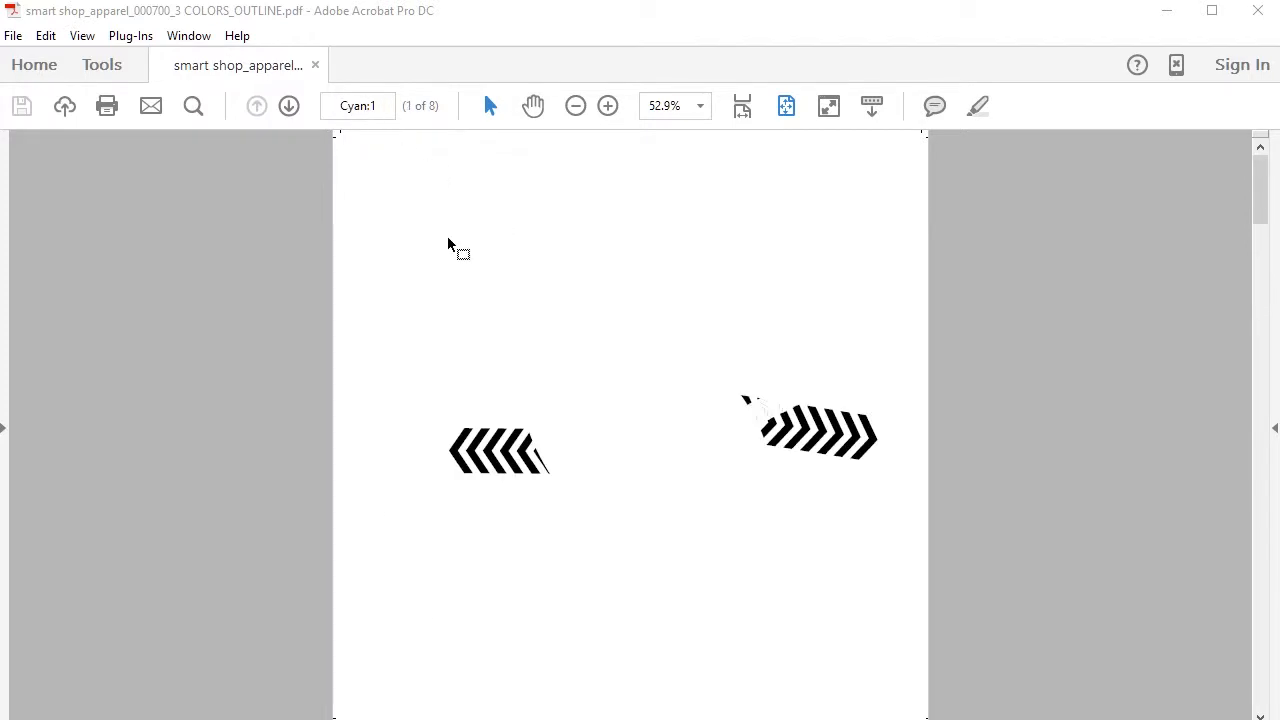
scroll(448, 241, down, 3)
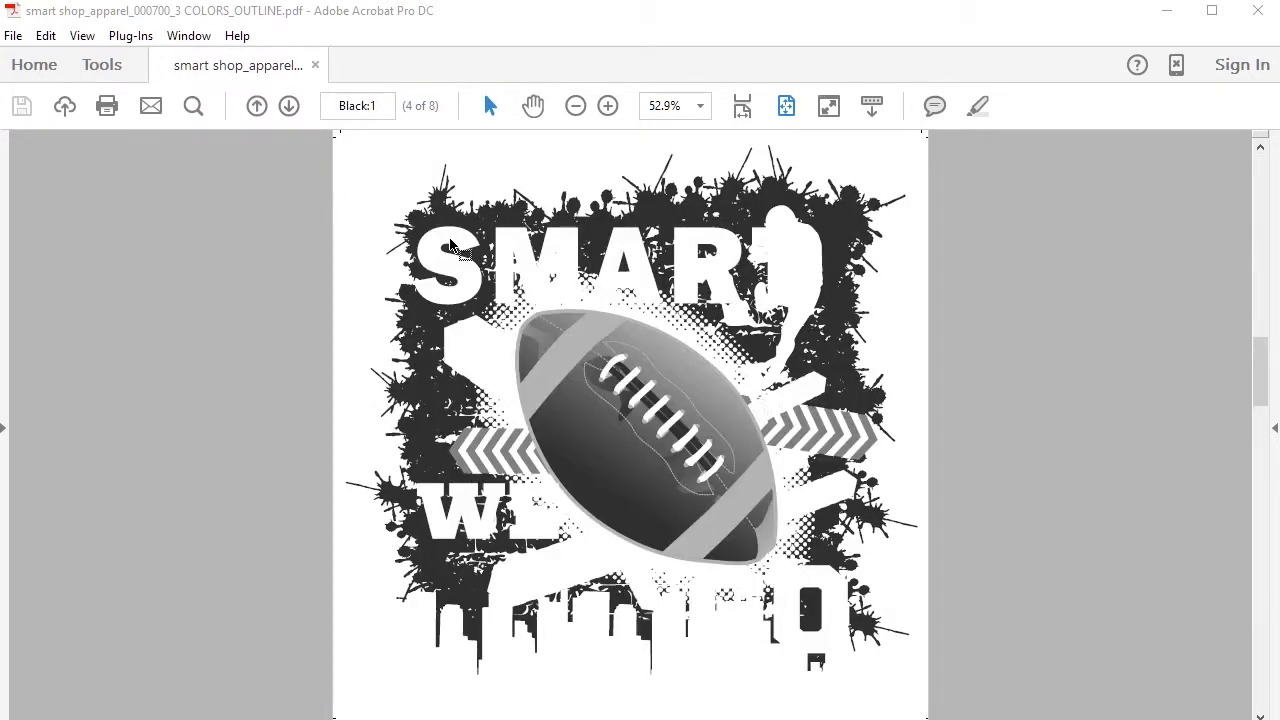
scroll(450, 244, up, 1)
scroll(450, 244, down, 1)
scroll(450, 244, down, 1)
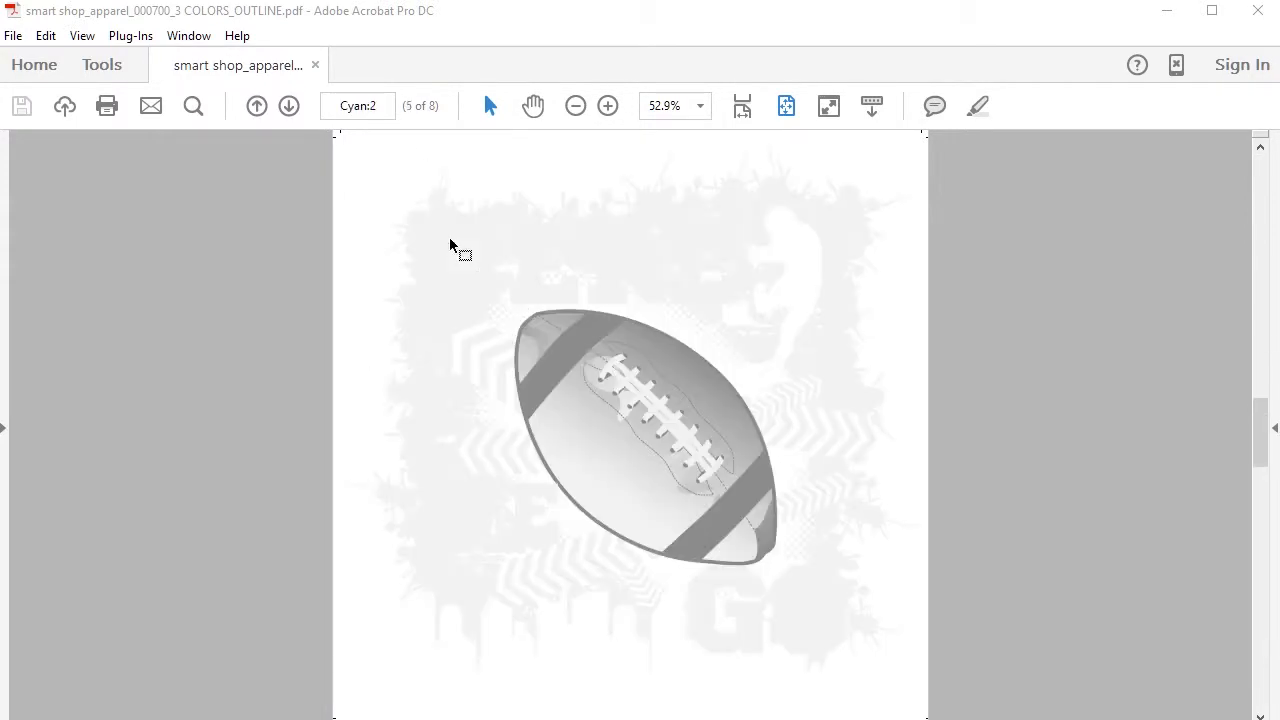
scroll(488, 303, down, 3)
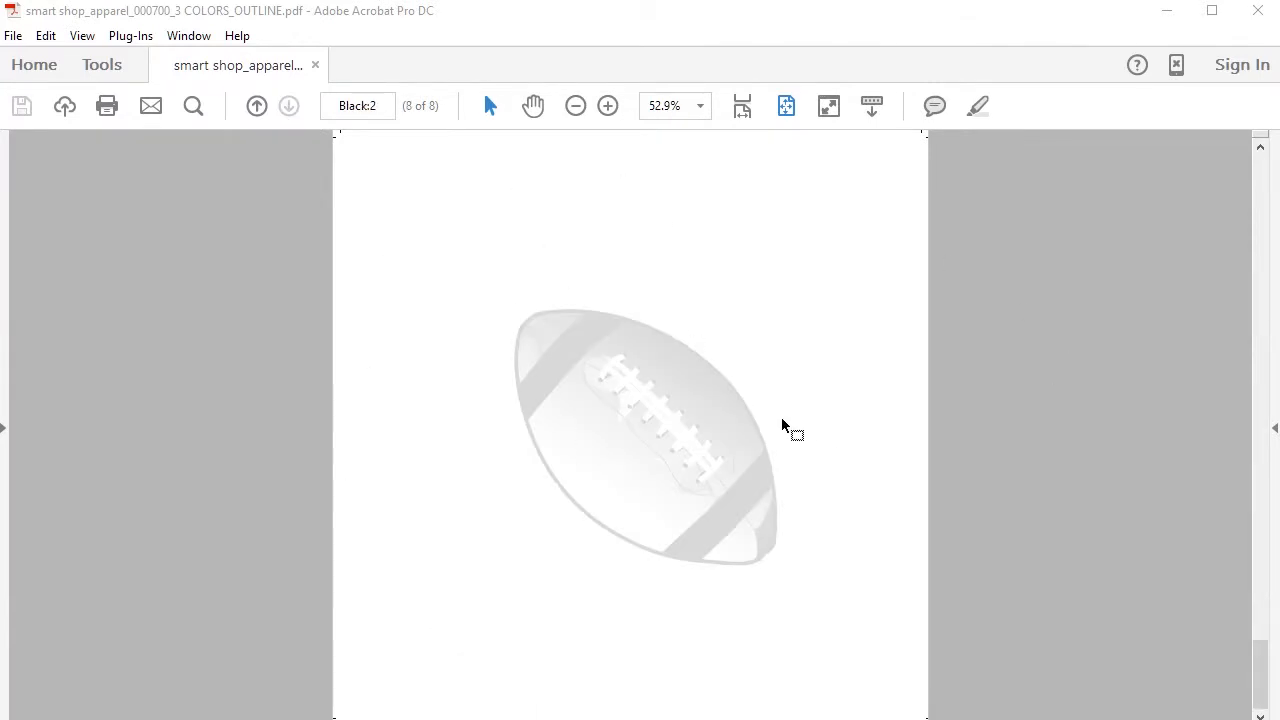
- Close the separations PDF in Acrobat, return to Illustrator and quit it
click(316, 68)
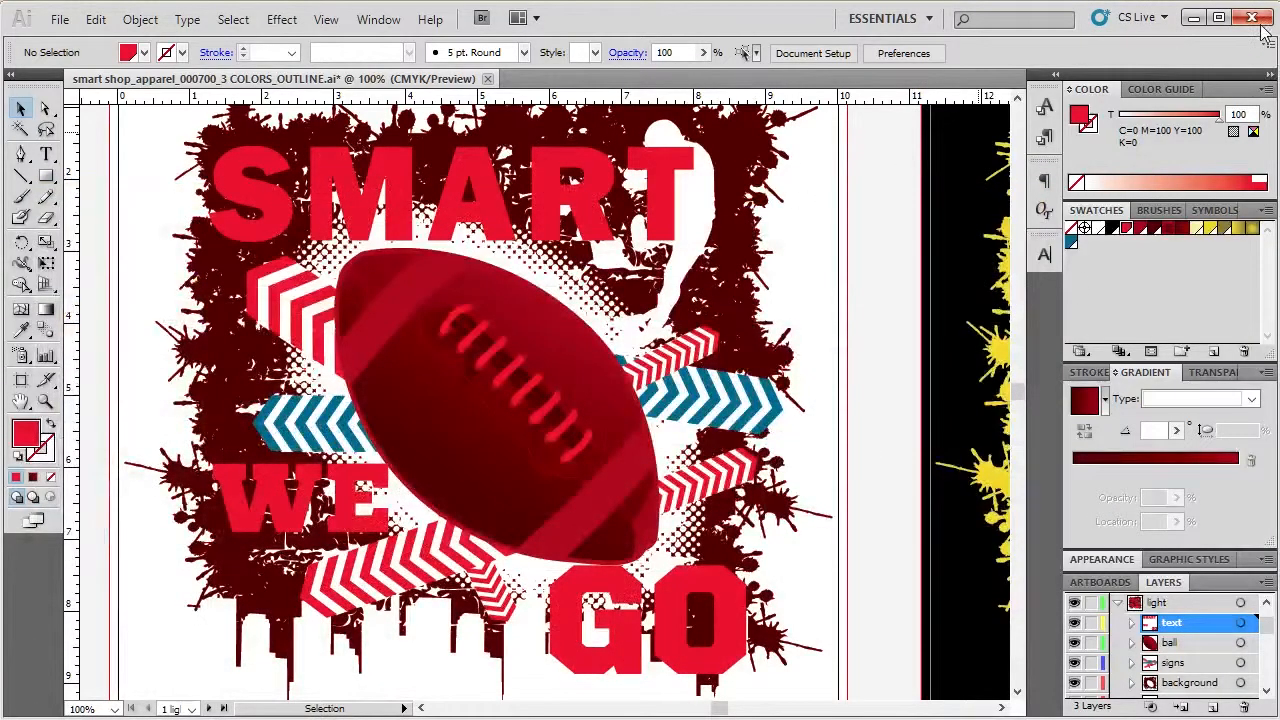
click(1251, 17)
click(642, 420)
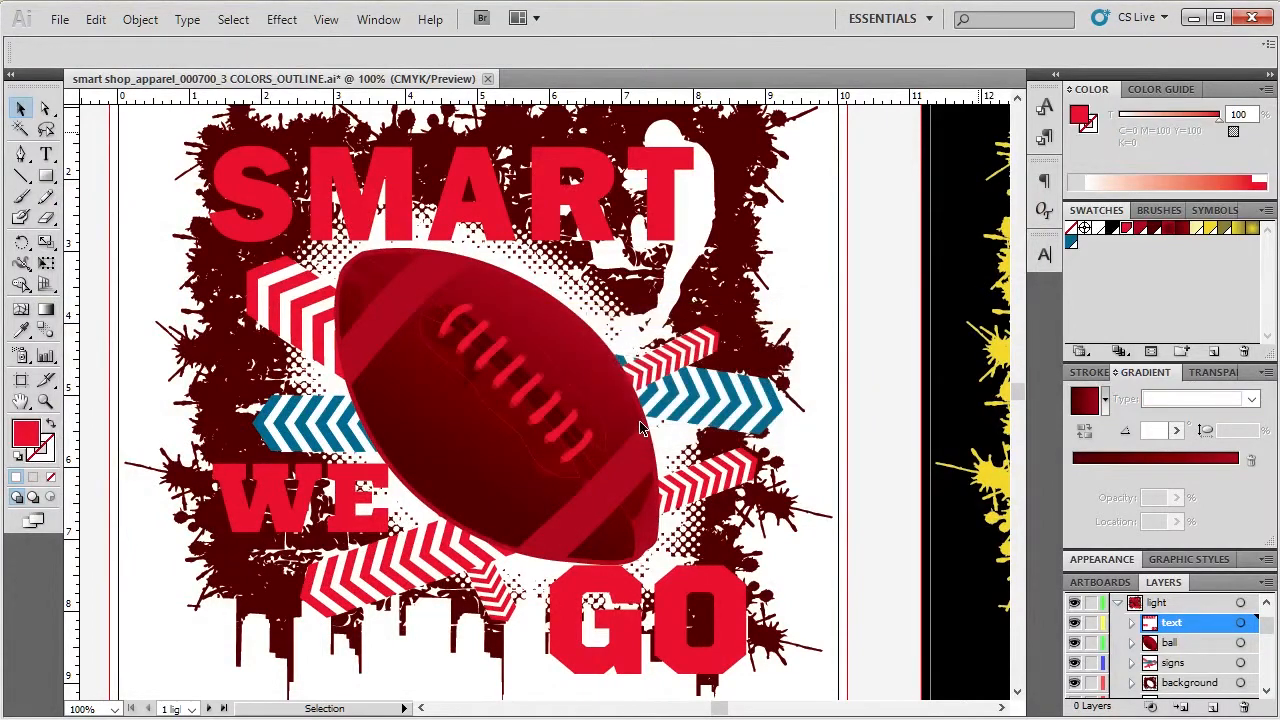